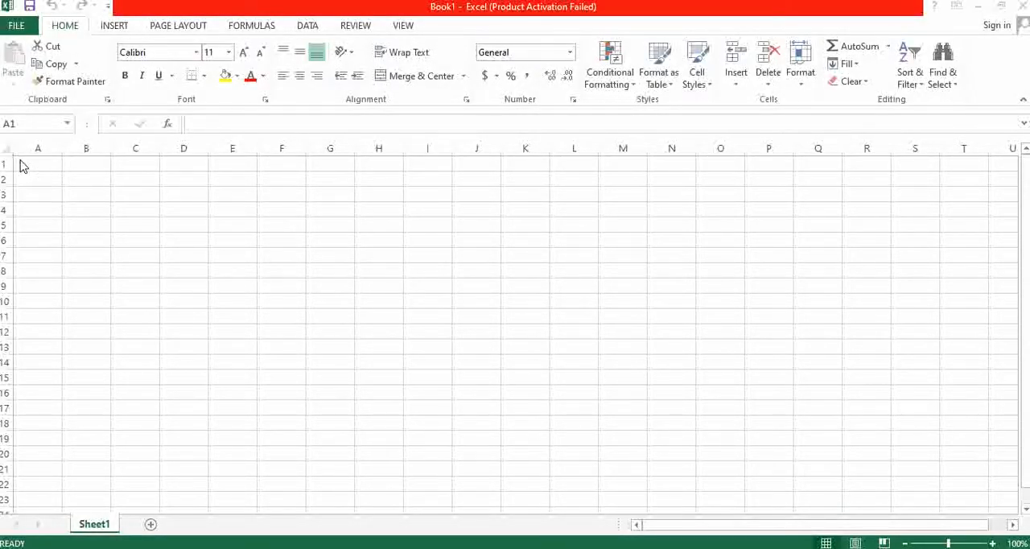
- Select column A, row 1 and the cell A1 where they meet
left_click(53, 164)
left_click(51, 143)
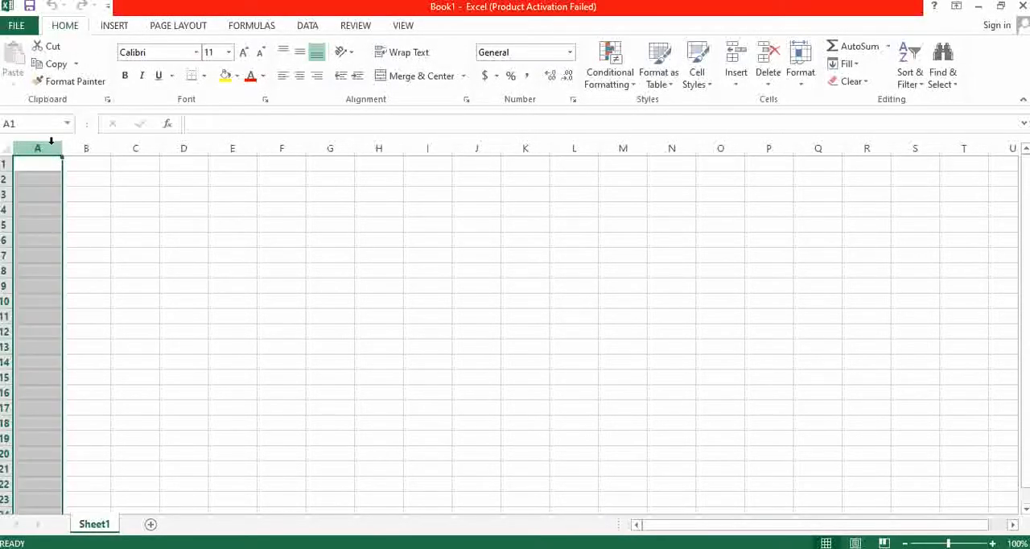
left_click(4, 163)
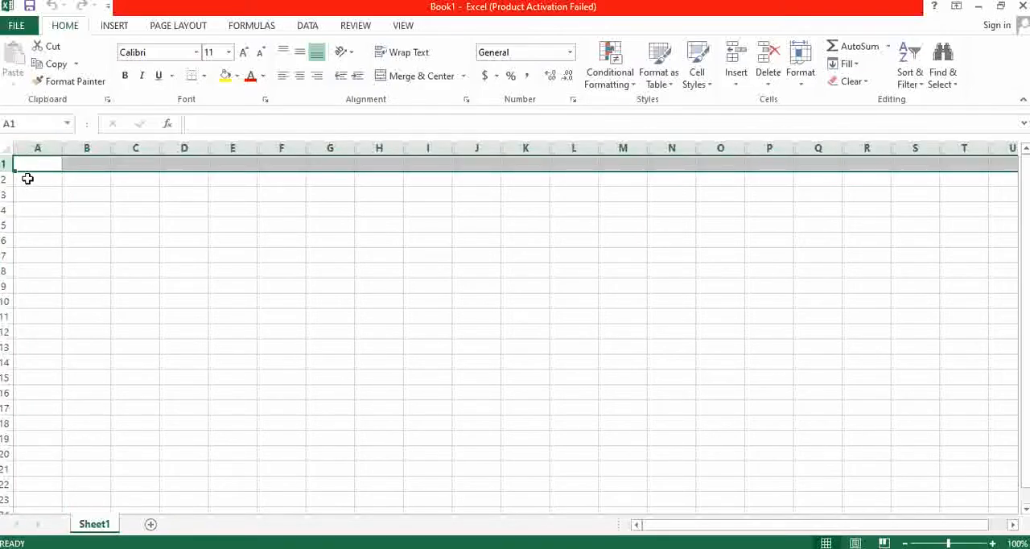
left_click(36, 164)
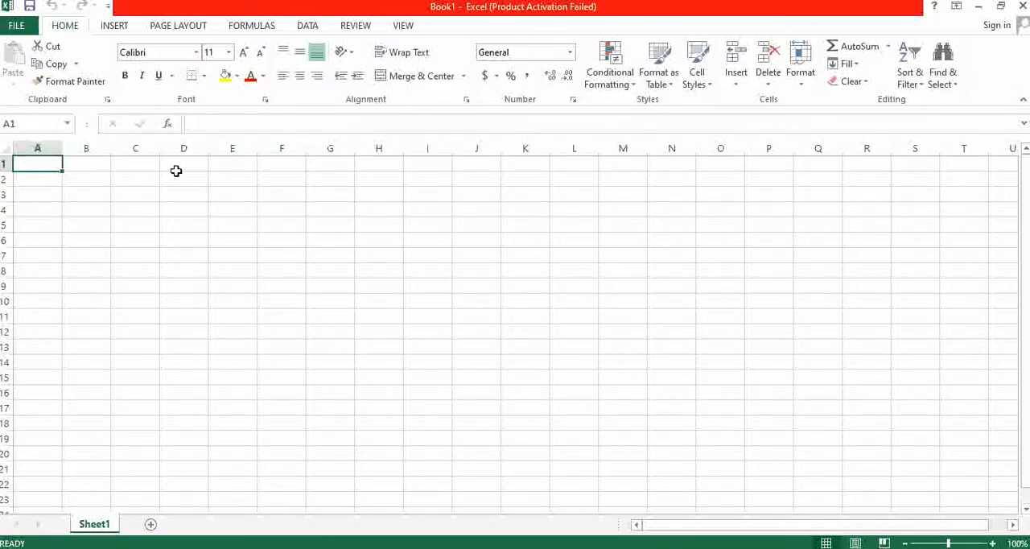
- Move the cell selection down and up through the first cells of column A, ending at A1
key("Down")
key("Down")
key("Down")
key("Up")
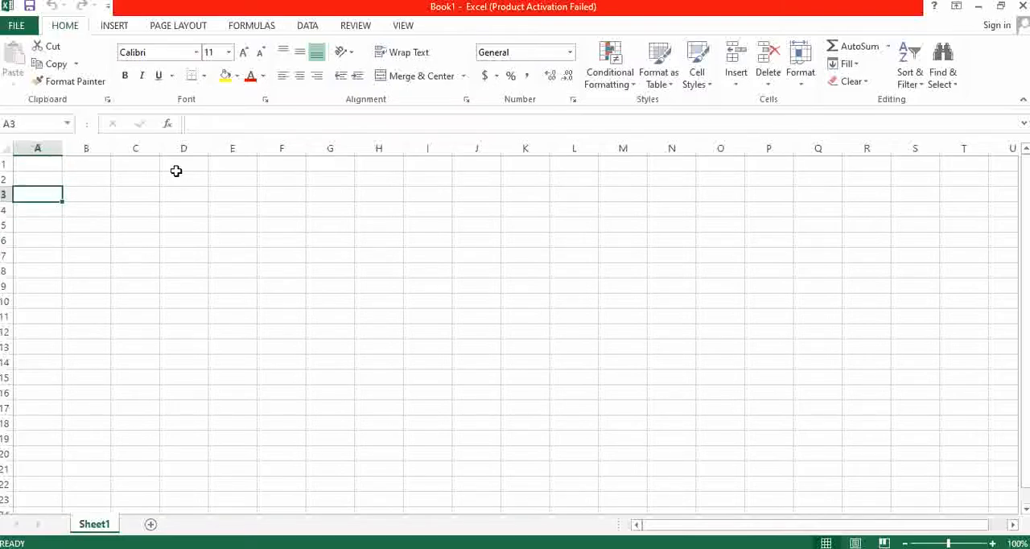
key("Up")
key("Up")
key("Down")
key("Down")
key("Down")
key("Down")
key("Up")
key("Up")
key("Up")
key("Up")
key("Down")
key("Down")
key("Down")
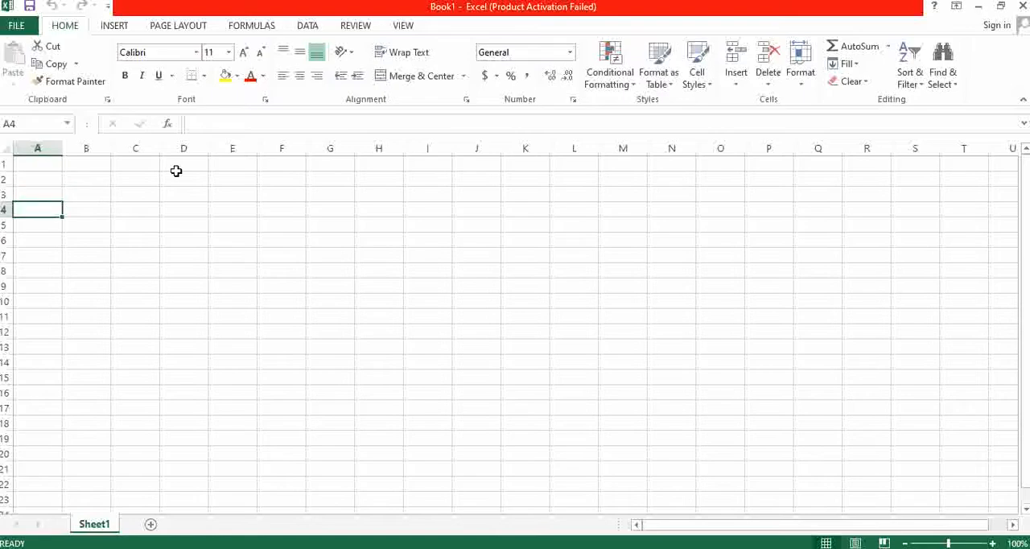
key("Up")
key("Up")
key("Up")
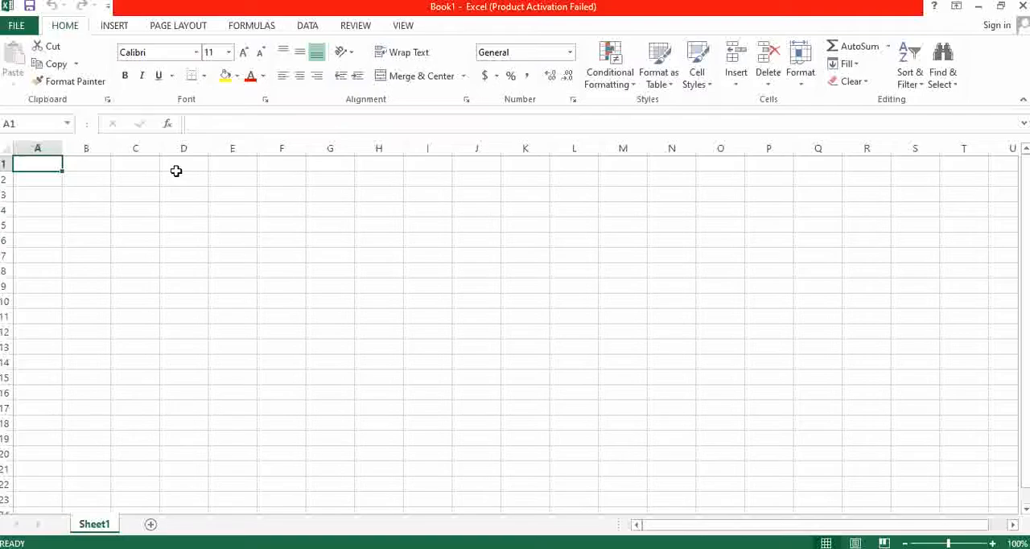
- Move the cell selection across and down to C4, back to A1, then around through B1 and back to A1
key("Right")
key("Right")
key("Down")
key("Down")
key("Down")
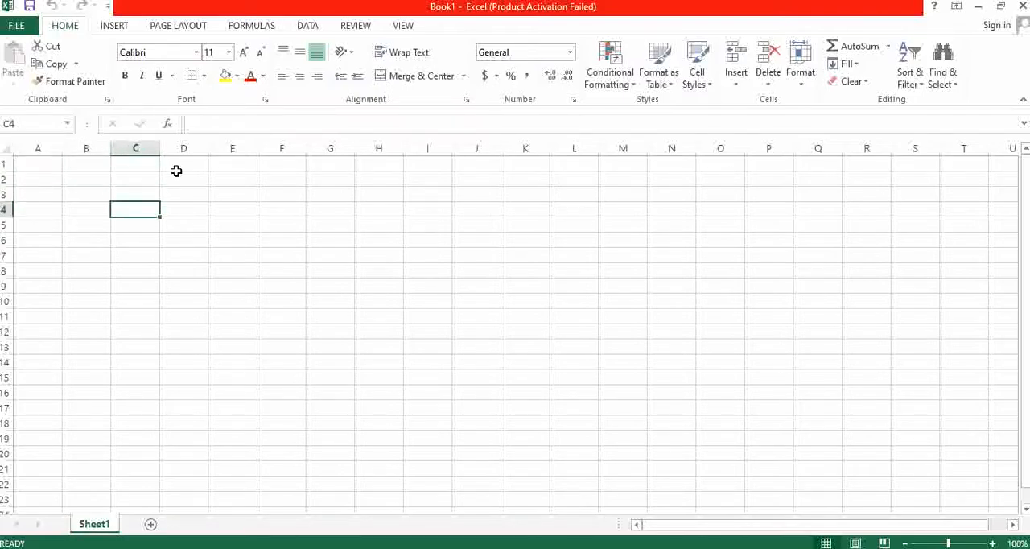
key("Up")
key("Up")
key("Up")
key("Left")
key("Left")
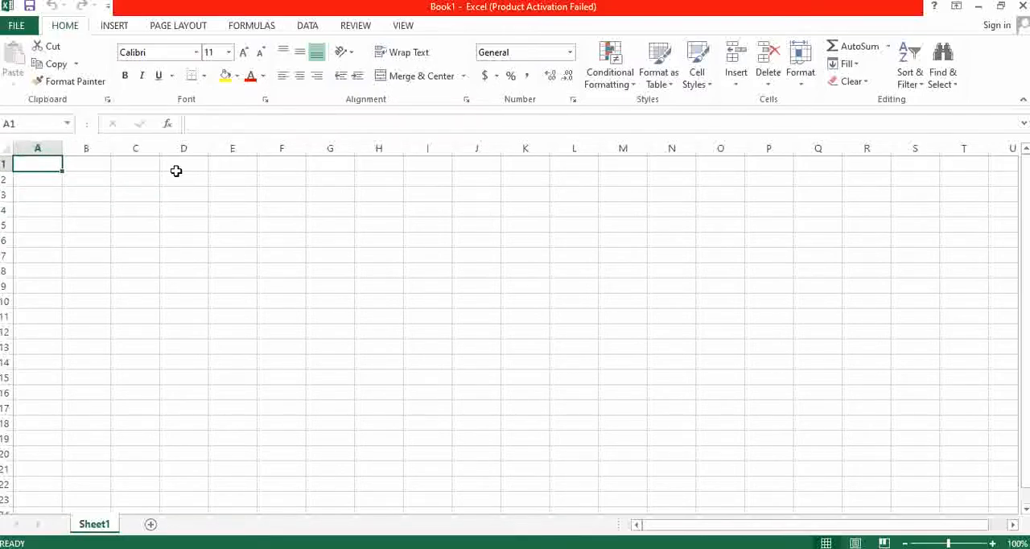
key("Down")
key("Right")
key("Up")
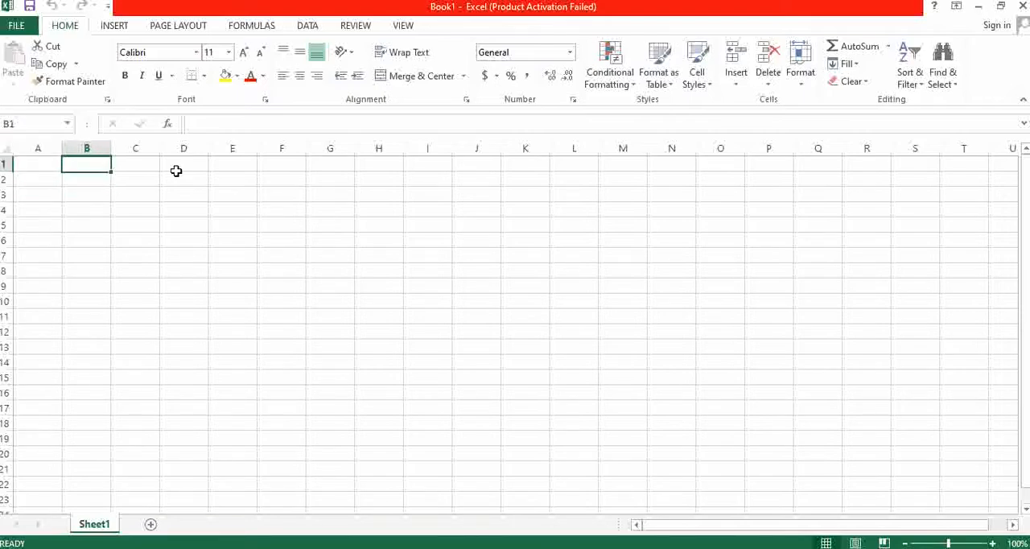
key("Left")
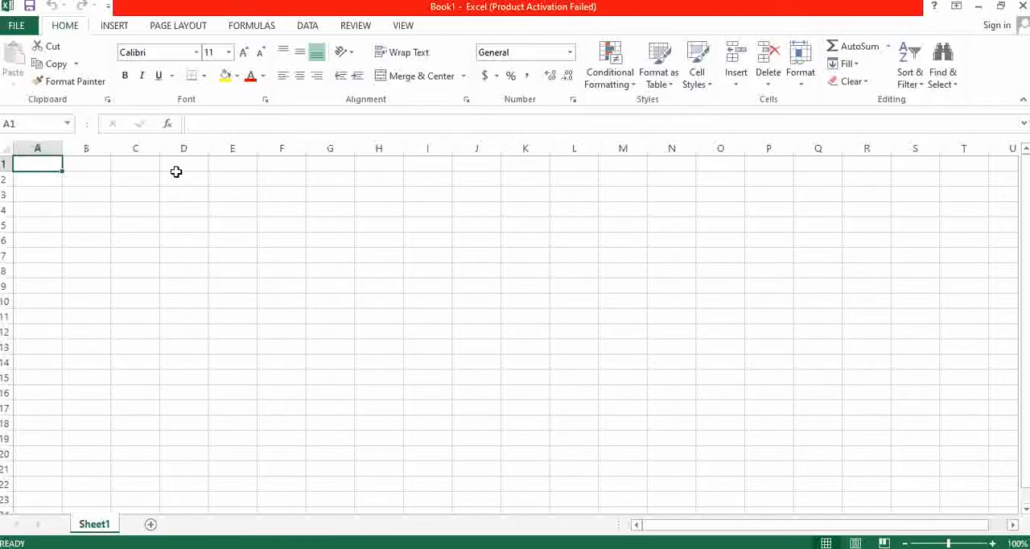
- Enter 2, 3 and 4 in cells A1, B1 and C1, and return the selection to A1
type("2")
key("Right")
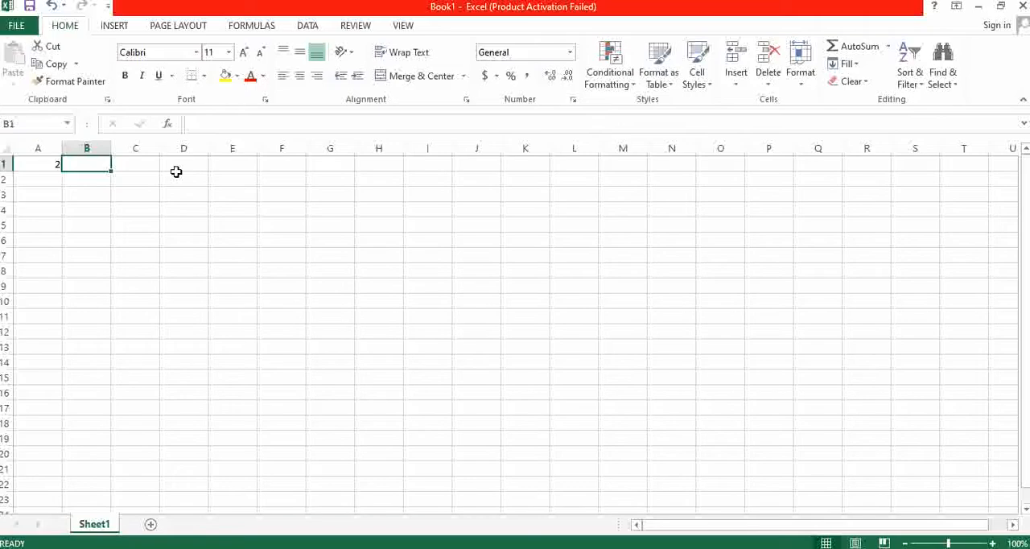
type("3")
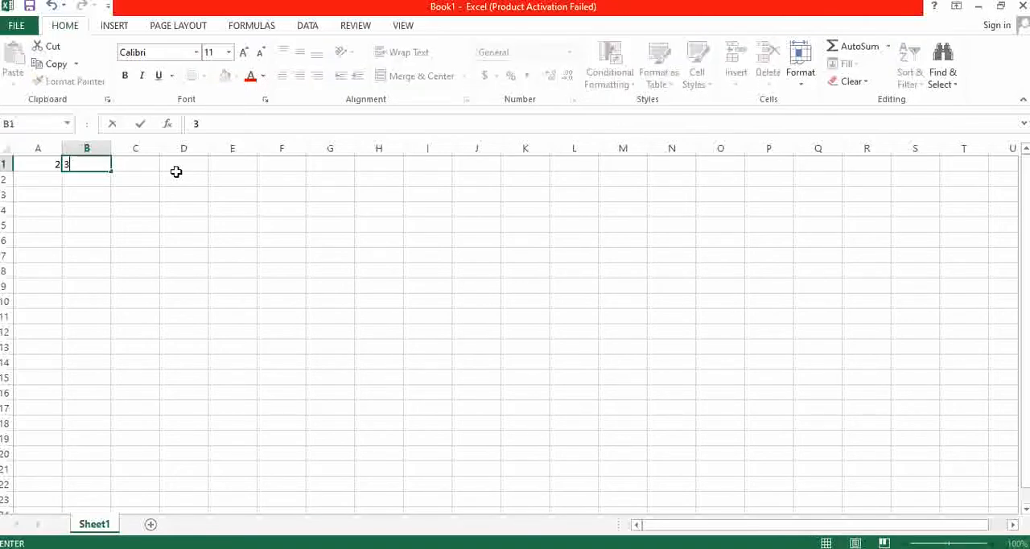
key("Right")
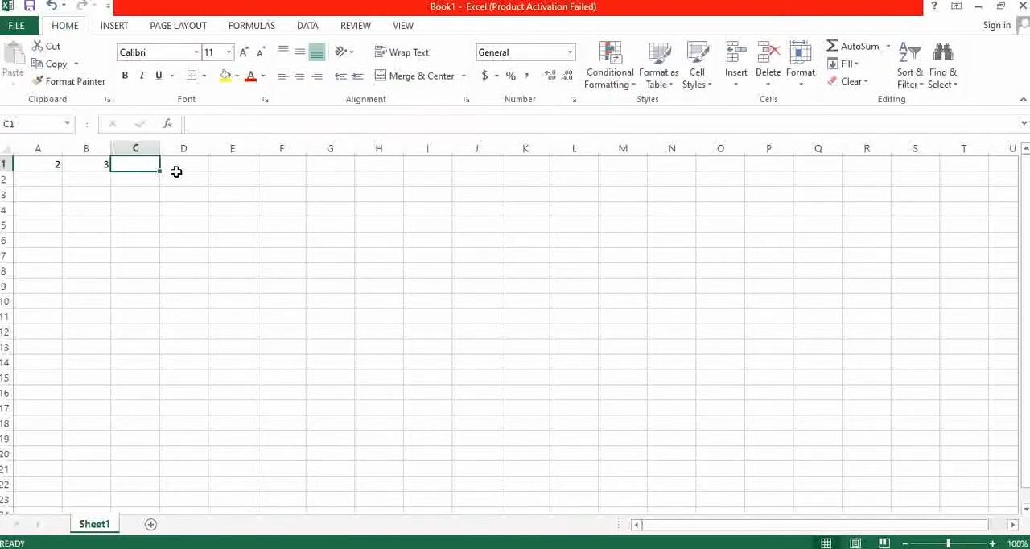
type("4")
key("Right")
key("Left")
key("Left")
key("Left")
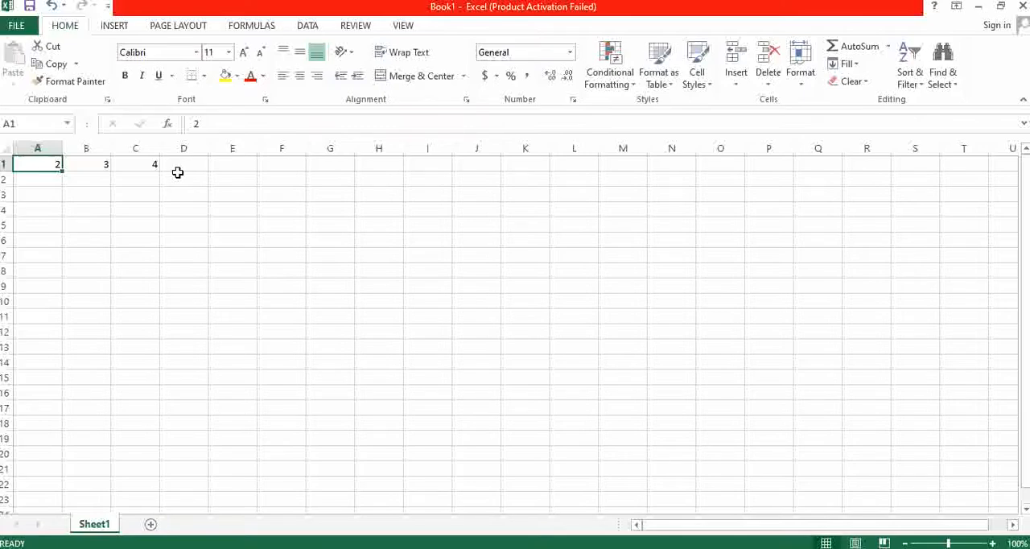
- Highlight column A and row 1 in turn to identify the address of the cell containing 2
left_click(37, 143)
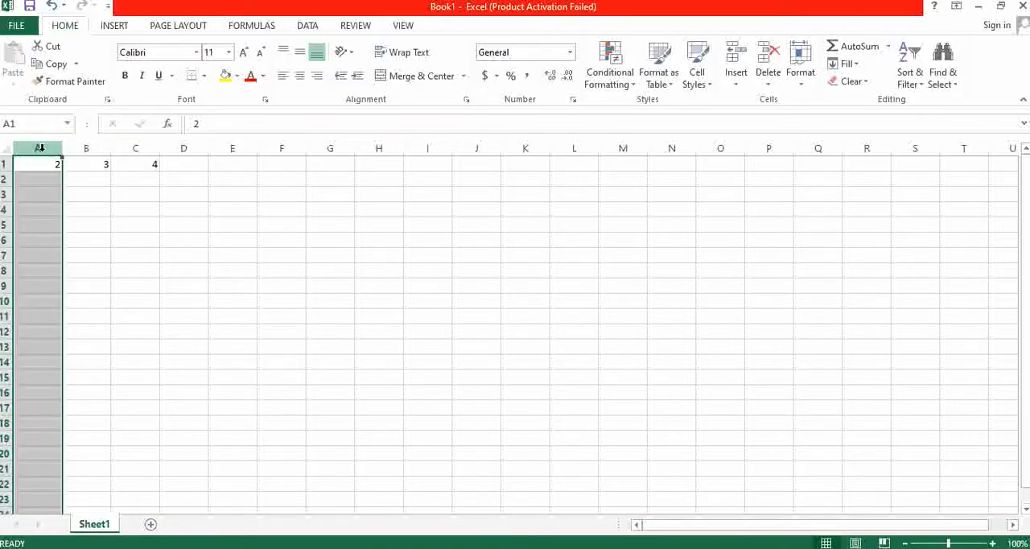
left_click(40, 164)
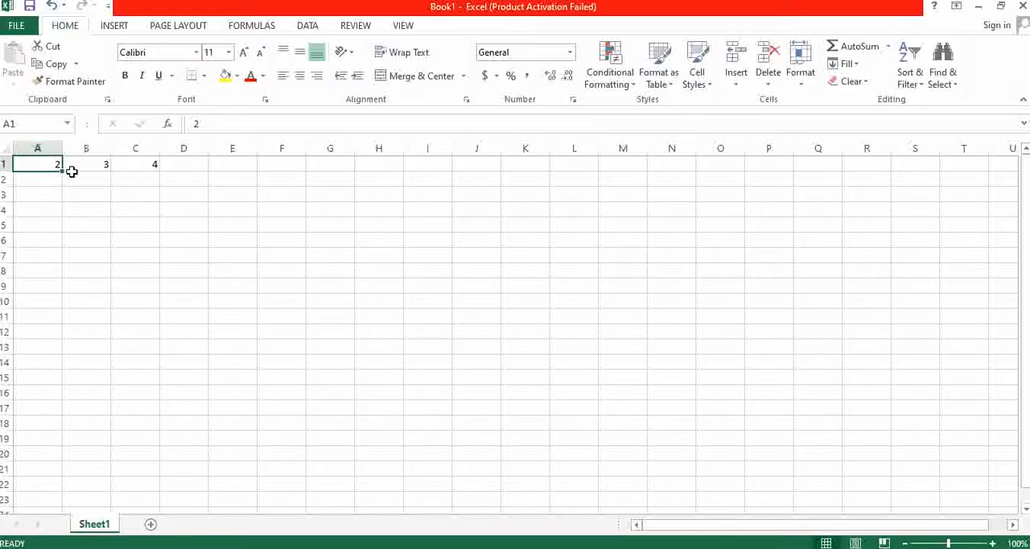
left_click(40, 177)
left_click(36, 148)
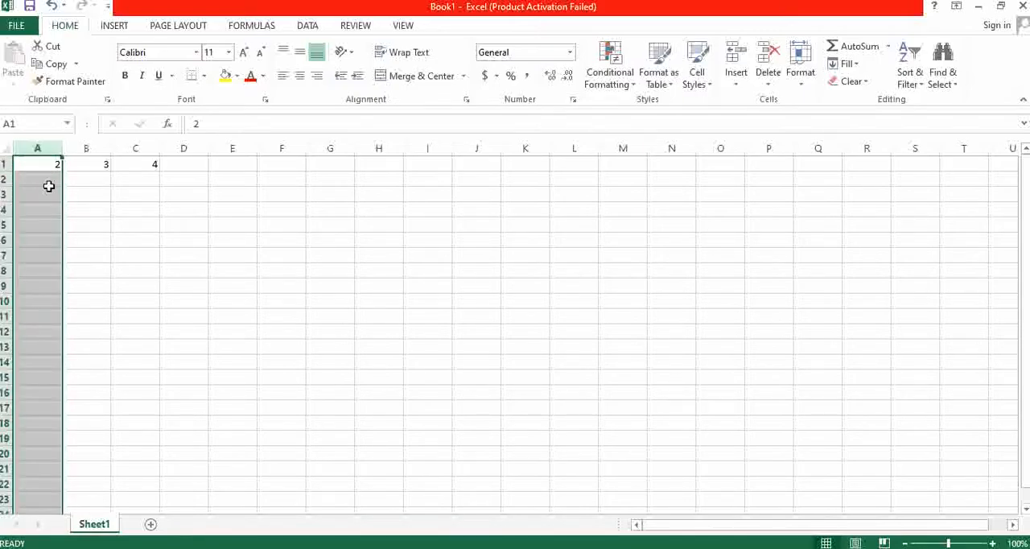
left_click(42, 148)
left_click(4, 165)
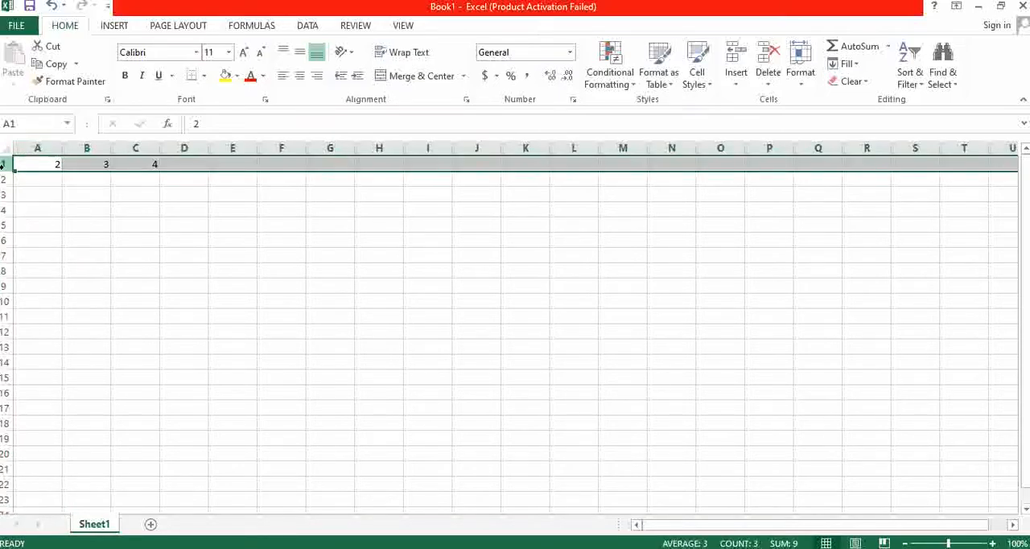
left_click(25, 164)
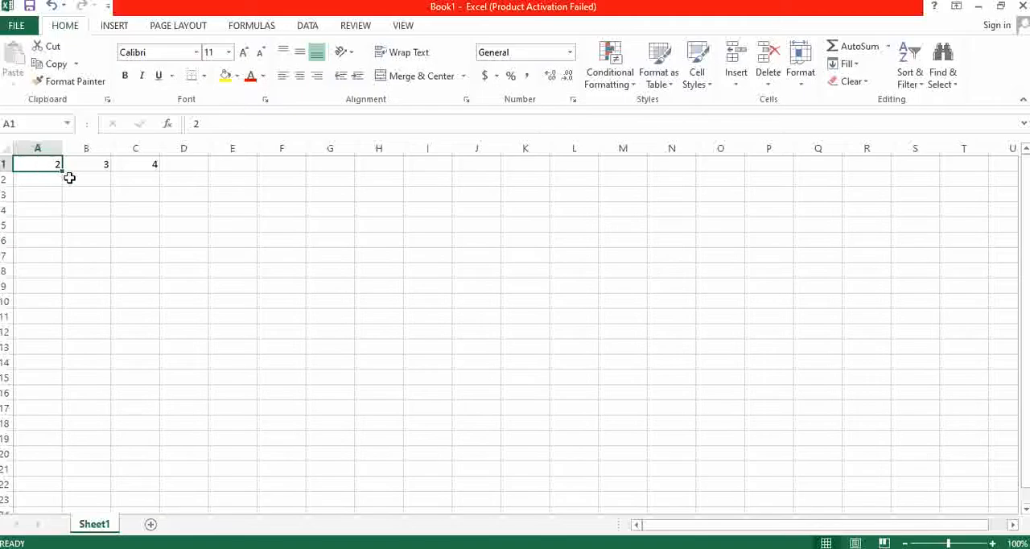
- Enter the label A1 in cell A2, below the value 2
left_click(39, 180)
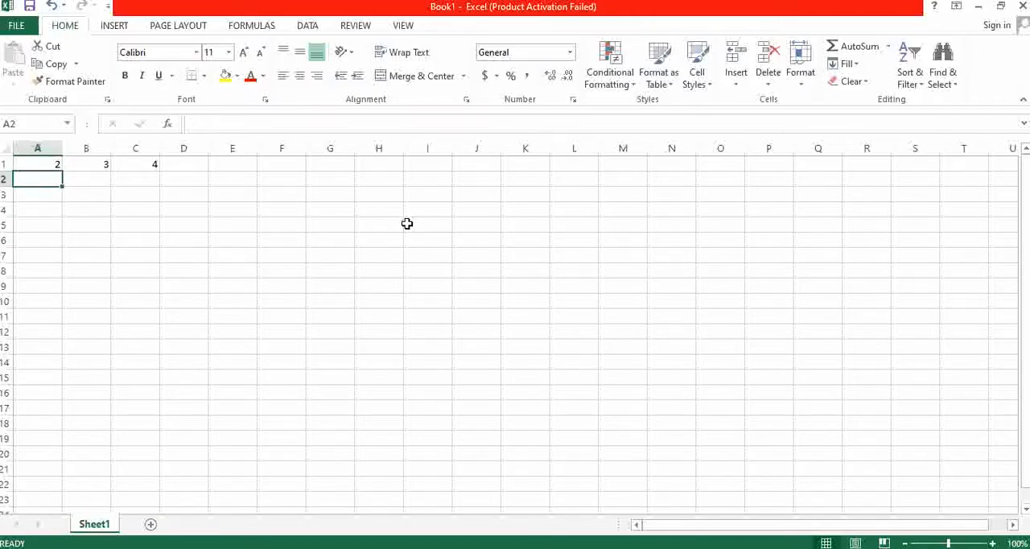
type("a!")
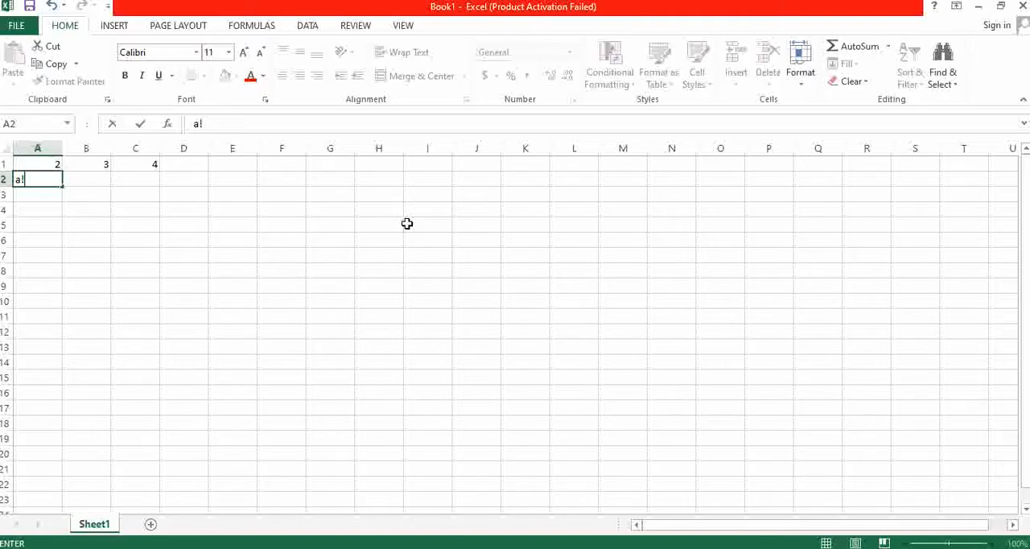
key("BackSpace")
key("BackSpace")
type("A1")
- Check the column and row of the value 3 and enter the label B1 in cell B2
left_click(88, 148)
left_click(91, 166)
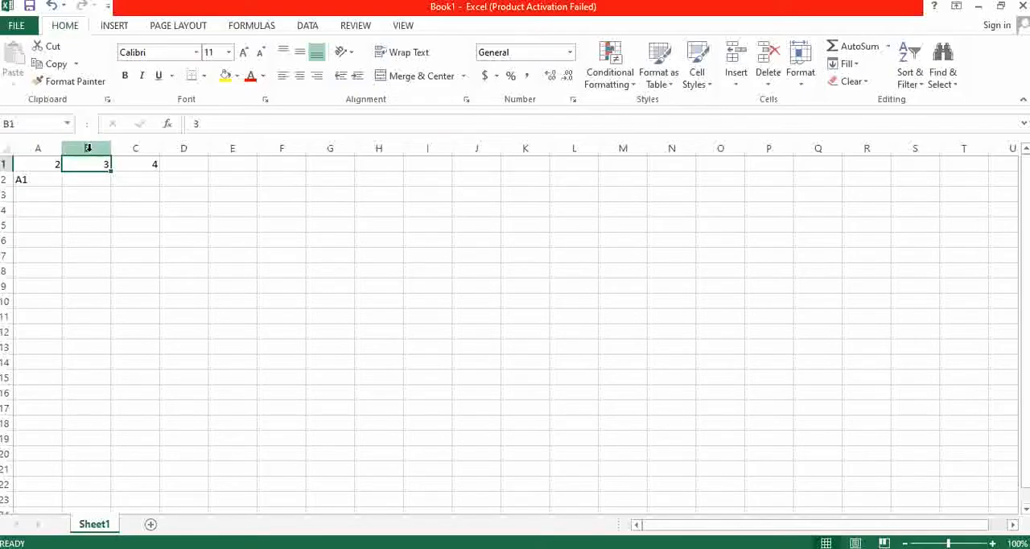
left_click(6, 164)
left_click(87, 177)
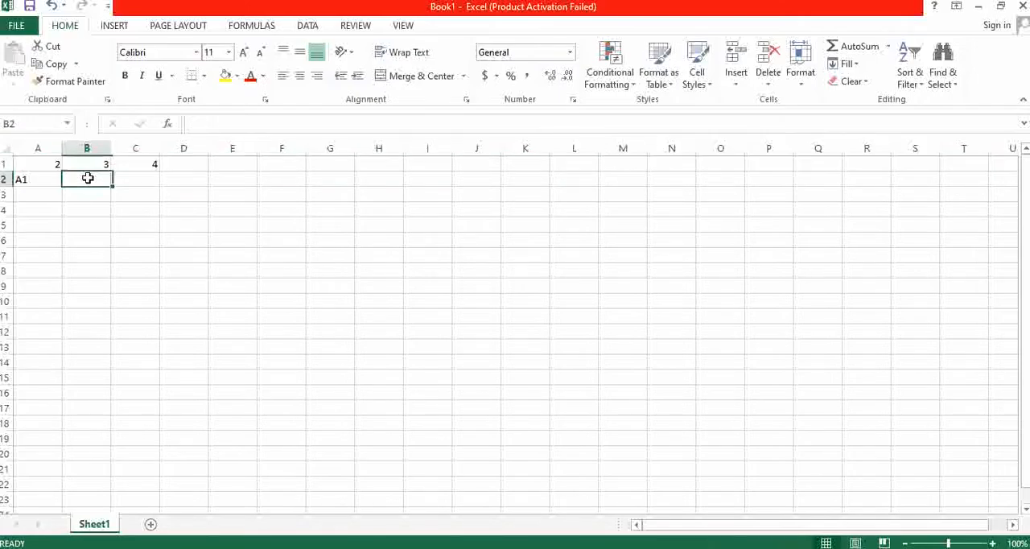
type("B1")
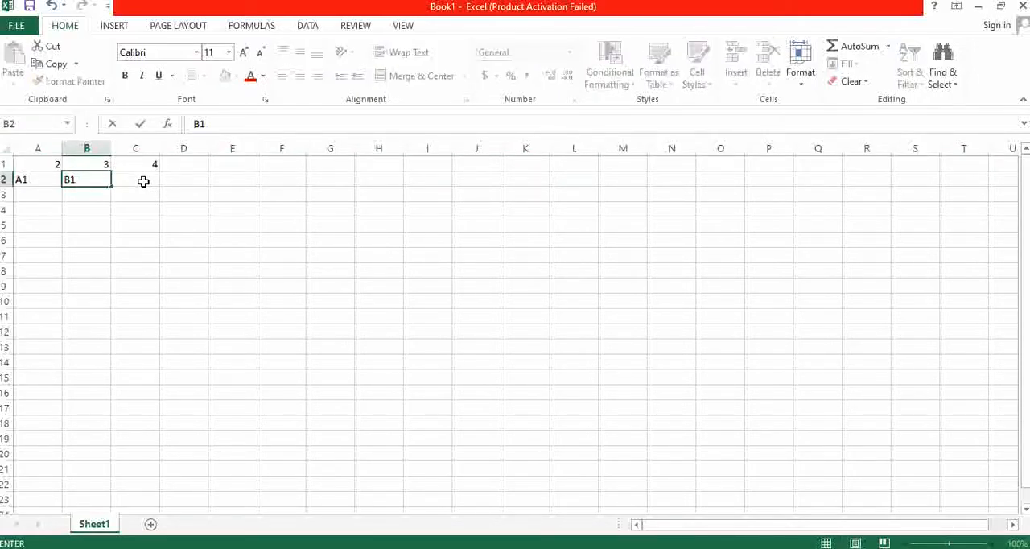
- Enter the label C1 in cell C2 and highlight the cell-address labels in A2:C2
left_click(144, 181)
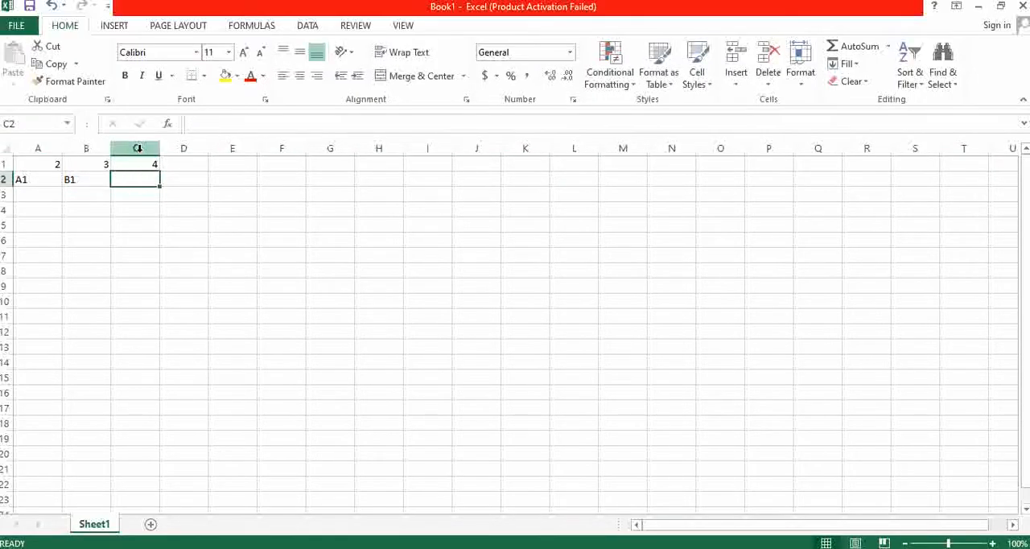
left_click(138, 149)
left_click(143, 180)
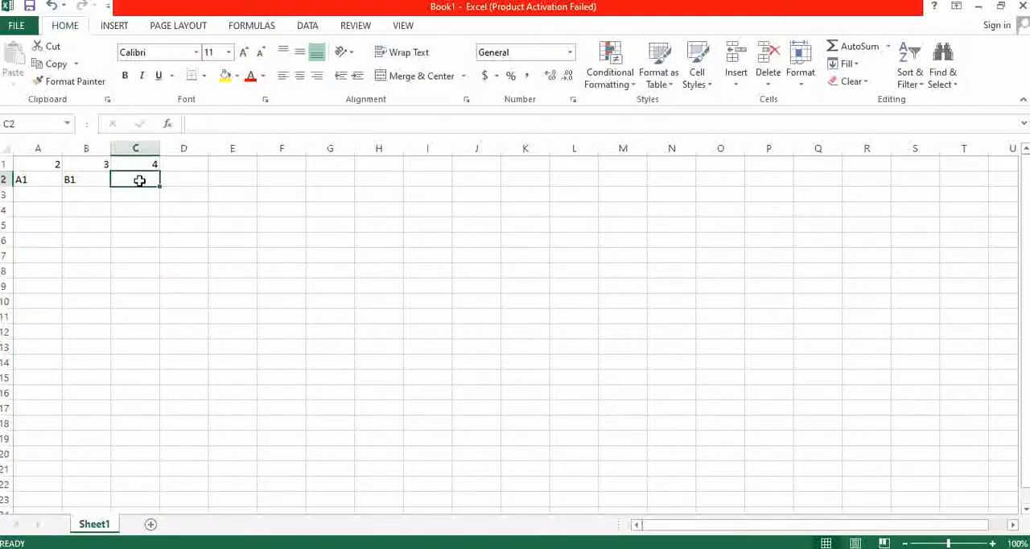
type("C1")
left_click(122, 209)
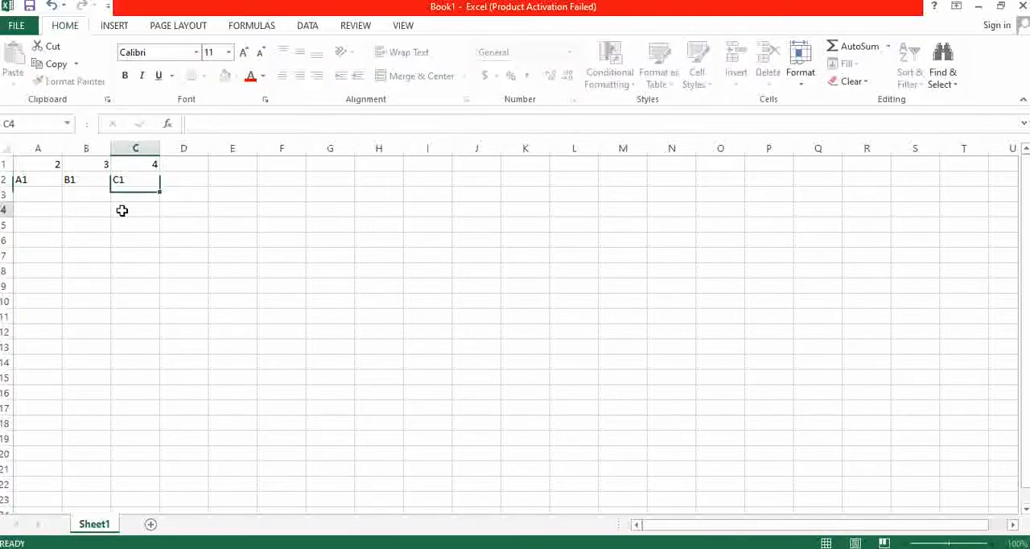
left_click_drag(23, 181, 143, 179)
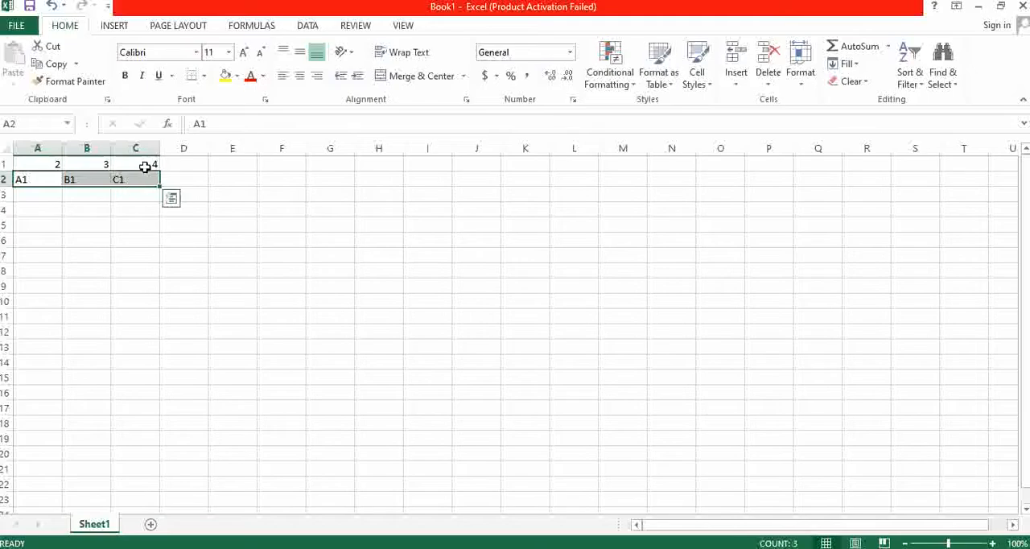
left_click(42, 166)
- Enter 34 in cell D11
left_click(193, 315)
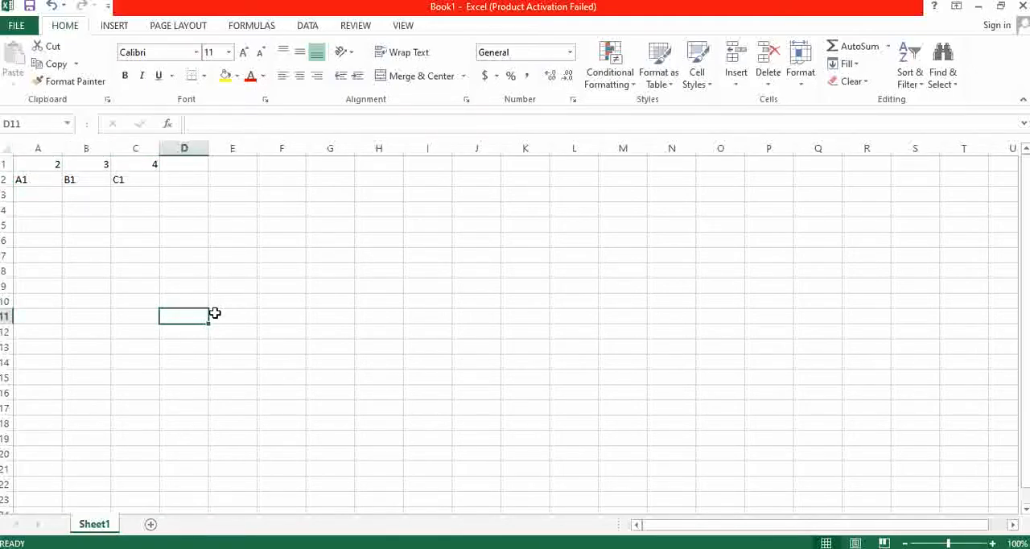
type("34")
key("Return")
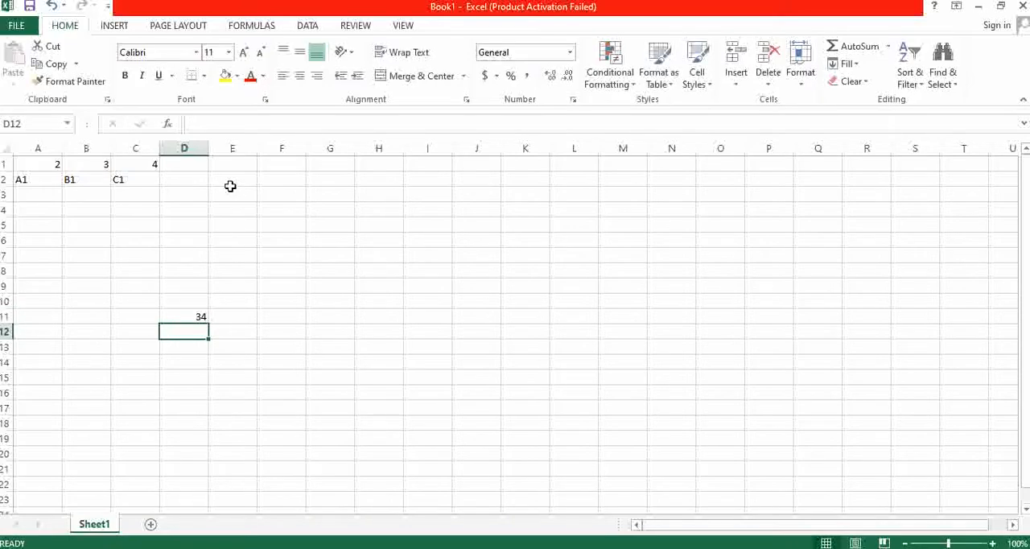
- Highlight column D and row 11 to identify the address of the cell containing 34, and select that cell
left_click(183, 147)
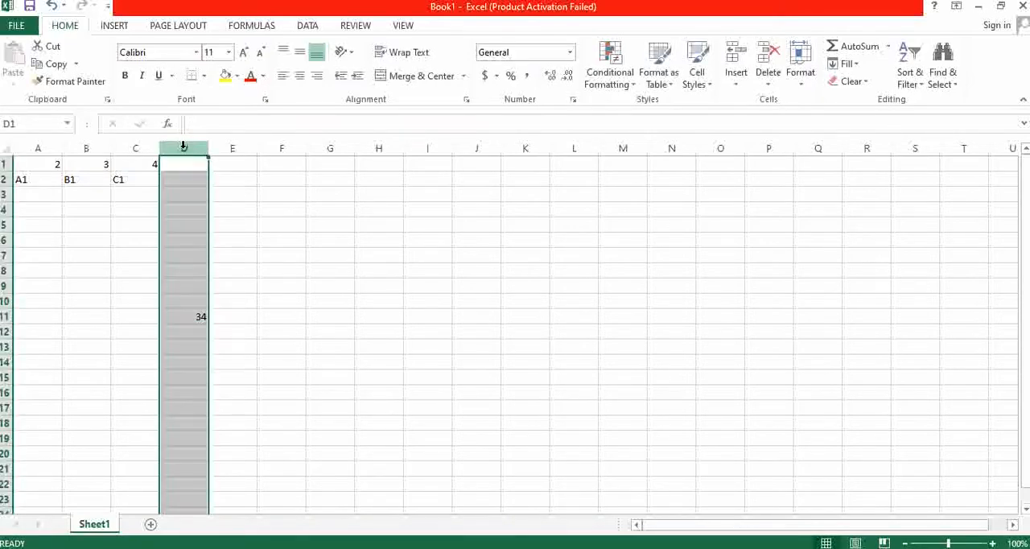
left_click(4, 316)
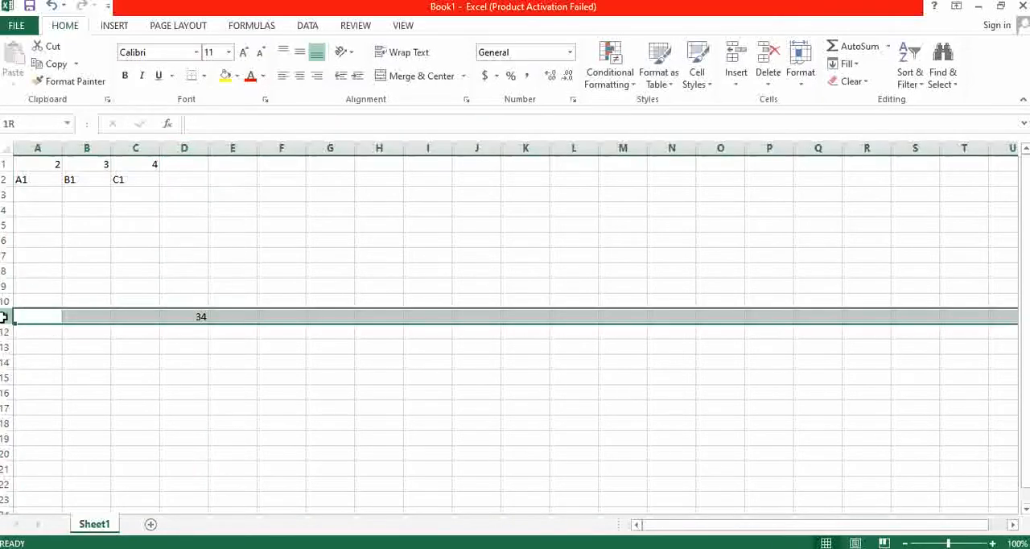
left_click(193, 147)
left_click(186, 256)
left_click(201, 301)
left_click(208, 317)
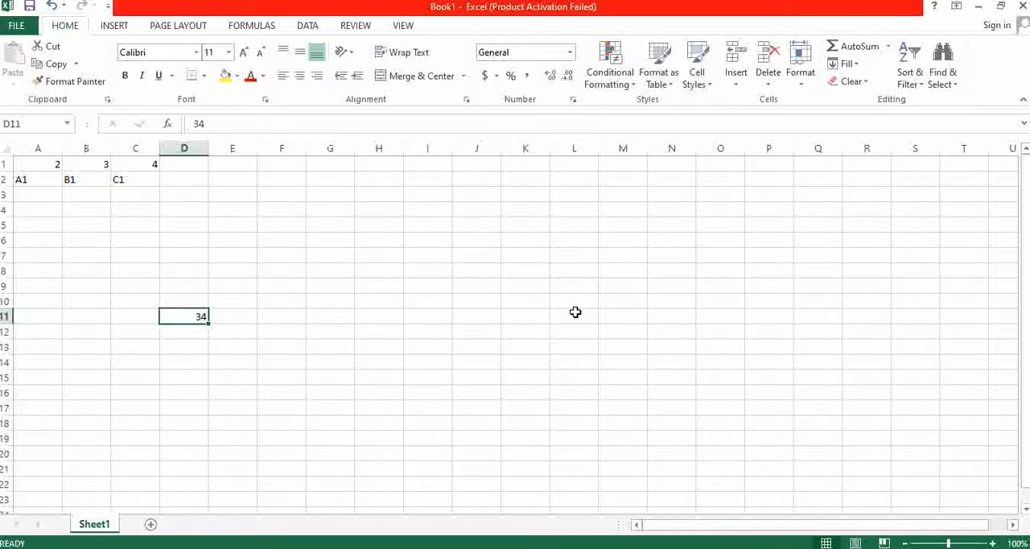
- Select cell D2 and widen column D to about seven times its width to make room for a formula
left_click(191, 193)
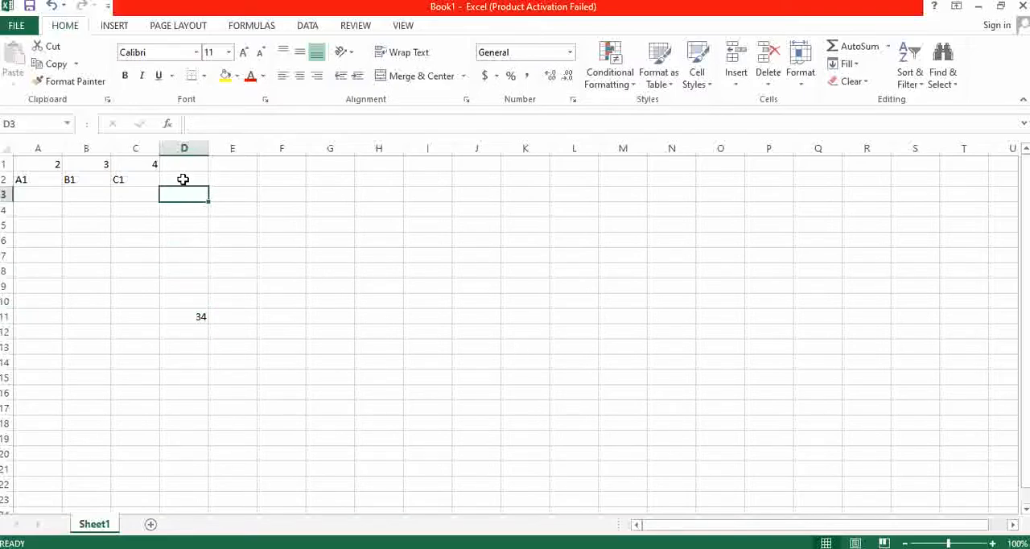
left_click(182, 179)
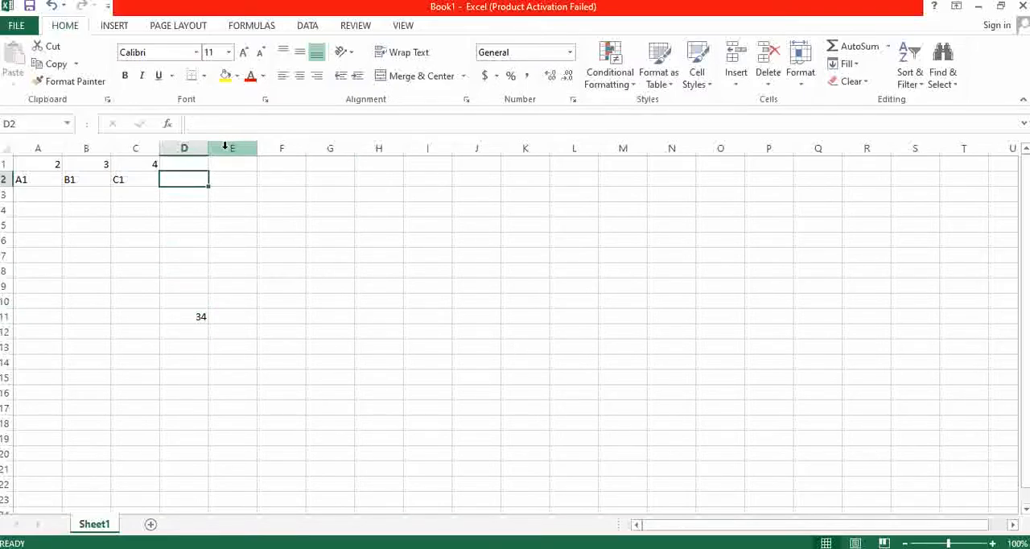
left_click_drag(211, 149, 507, 149)
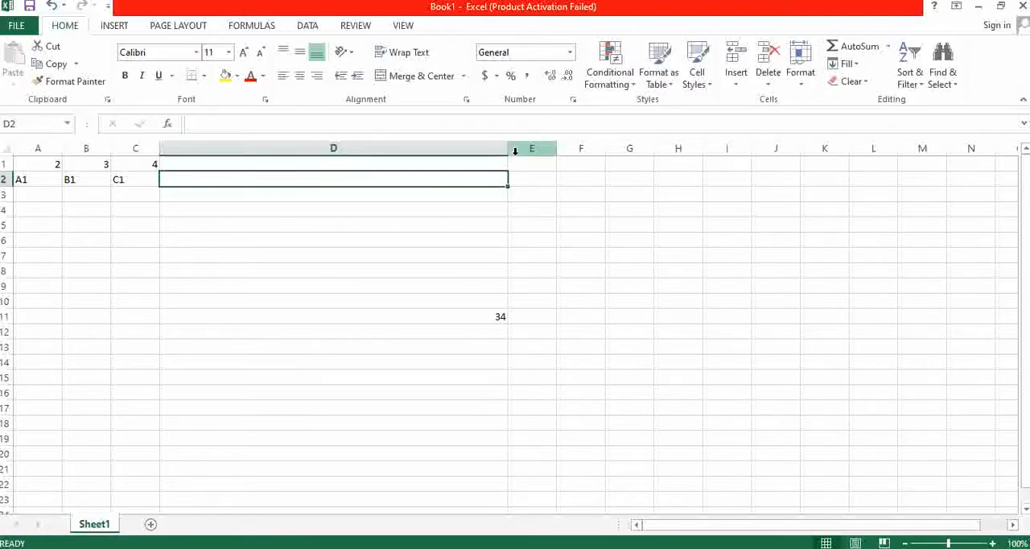
- Start a SUM formula with empty parentheses in cell D2 and try to commit it without arguments
type("=")
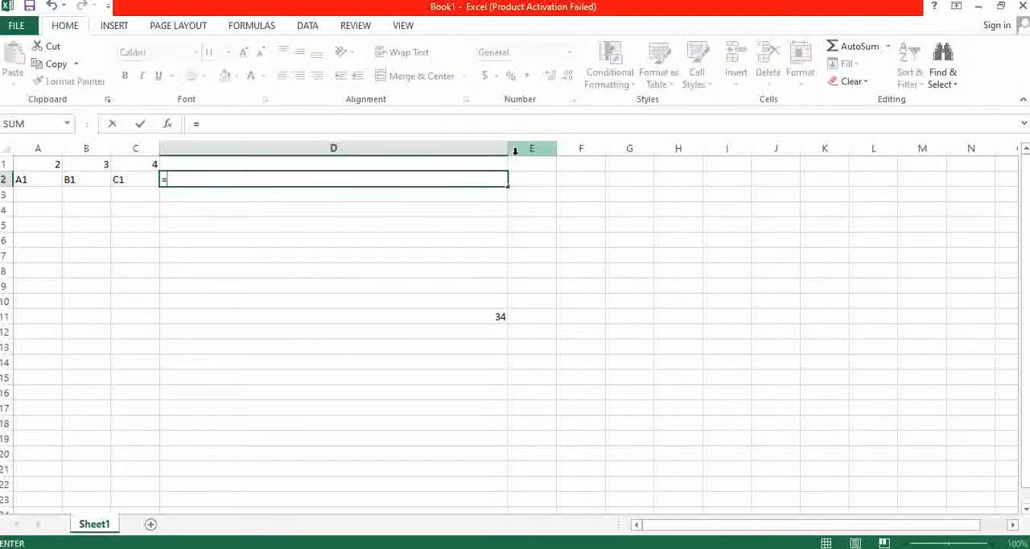
type("SUM")
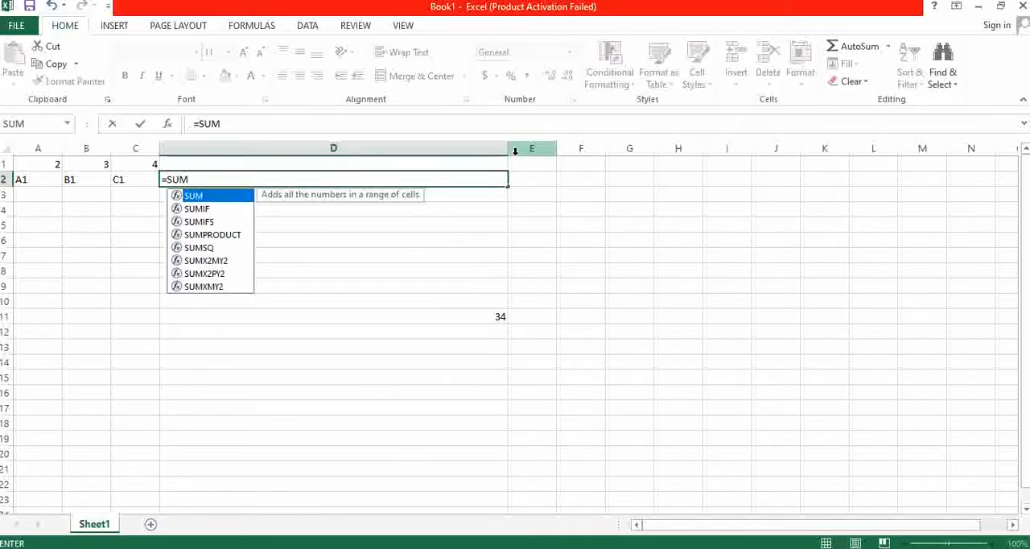
type("(")
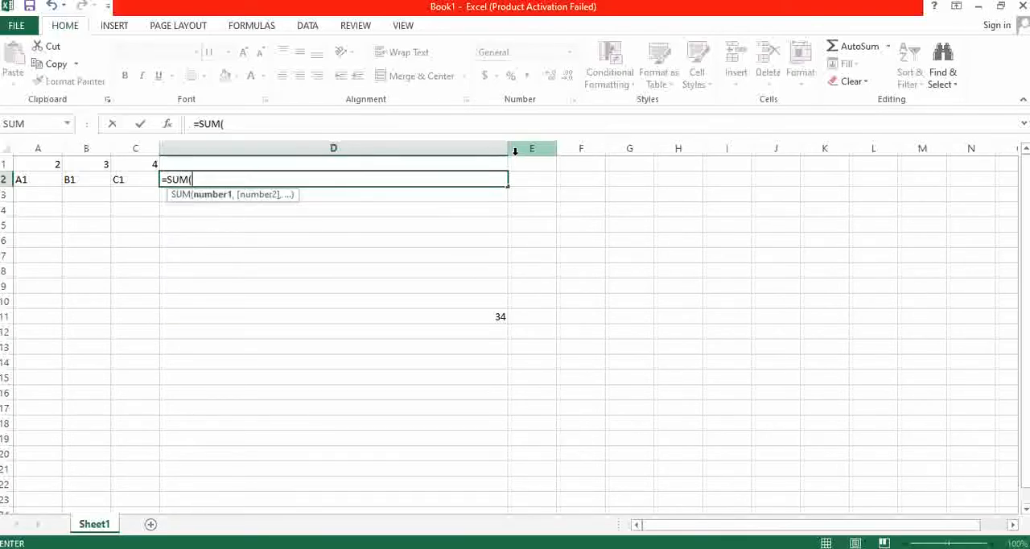
type(")")
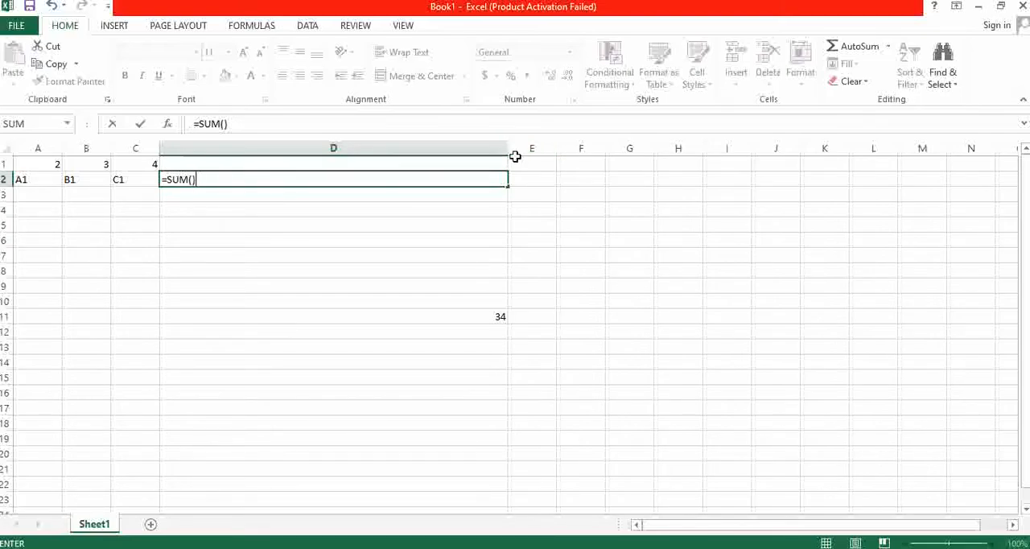
key("Return")
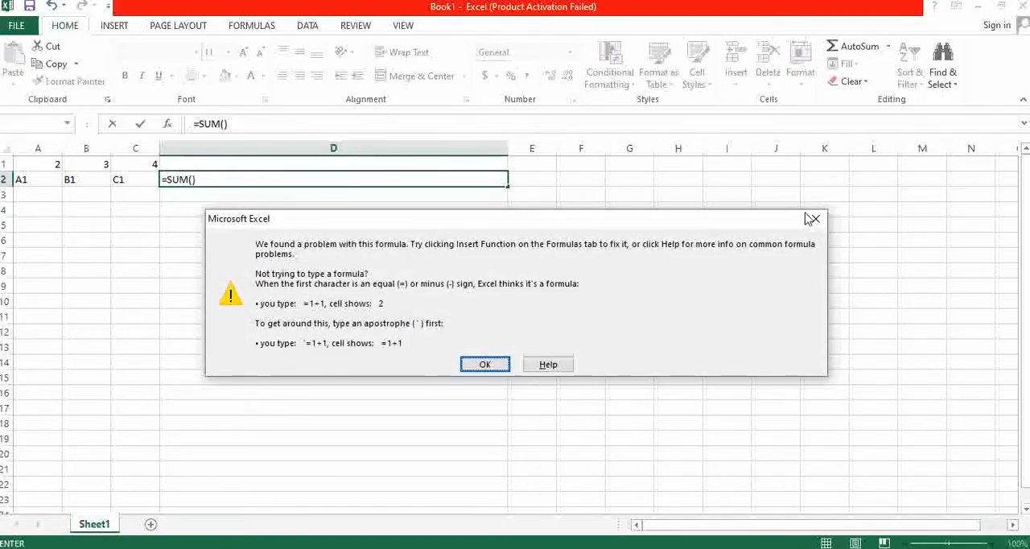
left_click(811, 219)
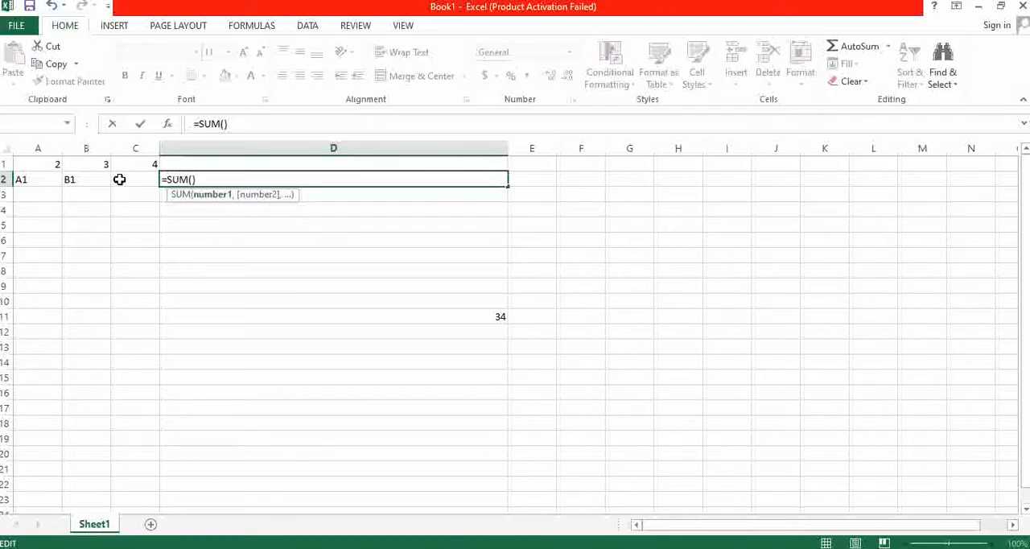
- Complete the formula in D2 as =SUM(A1+B1) by referencing the two value cells
left_click(50, 164)
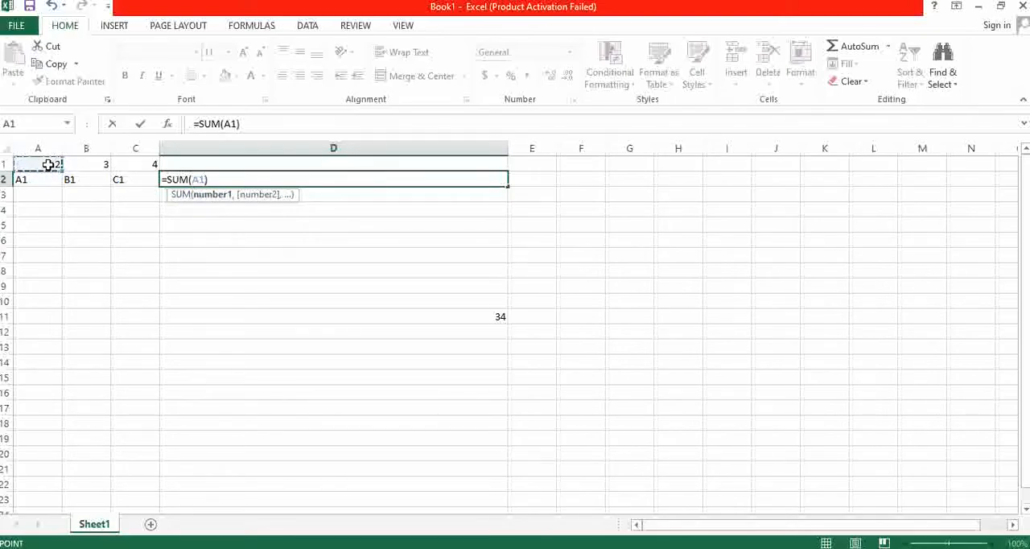
type("+")
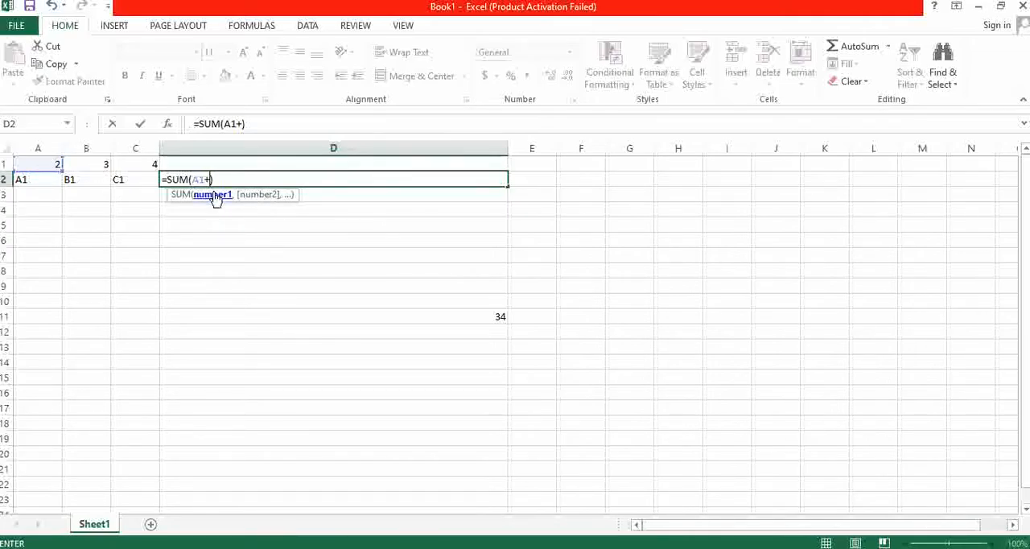
left_click(104, 163)
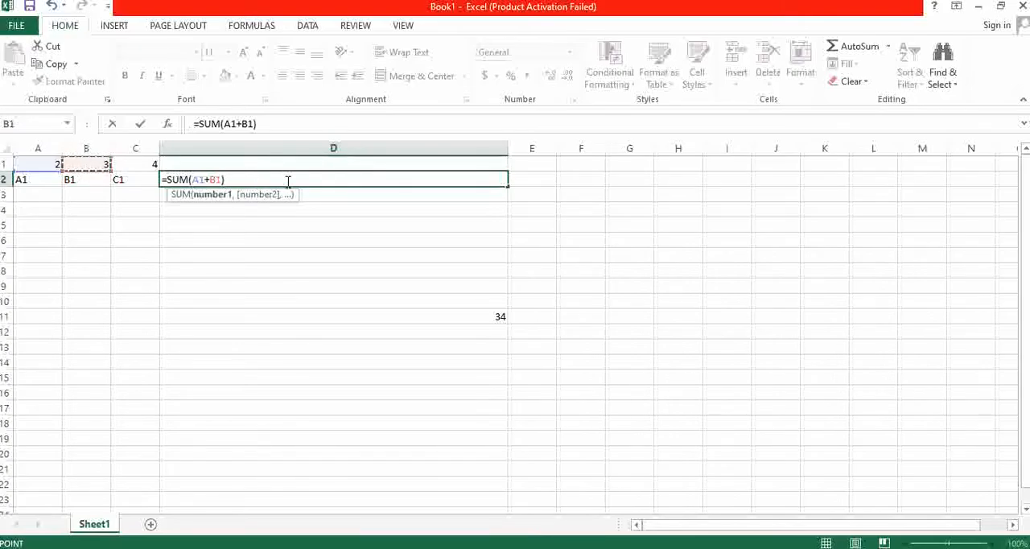
key("Return")
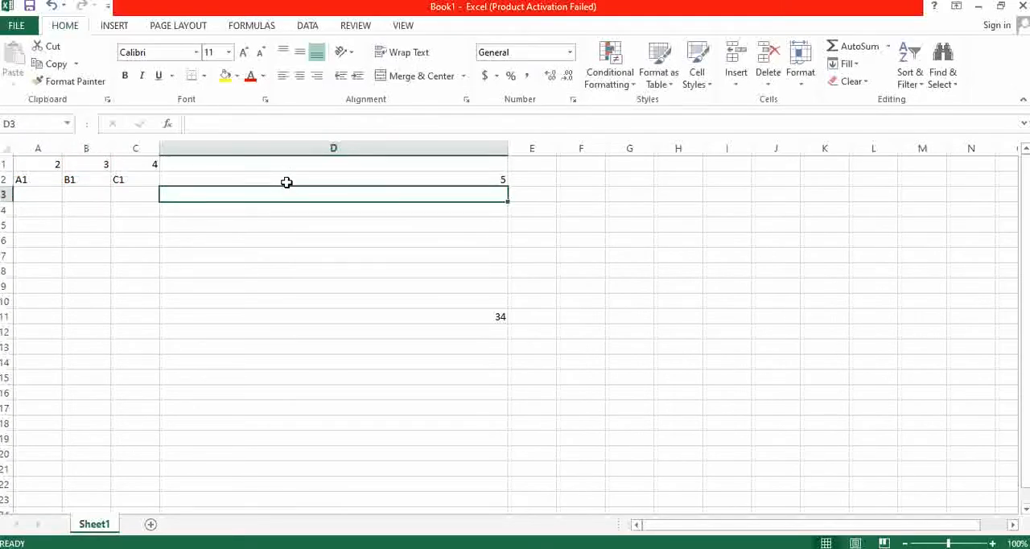
- Review the formula in D2 and the source values in A1 and B1
left_click(404, 182)
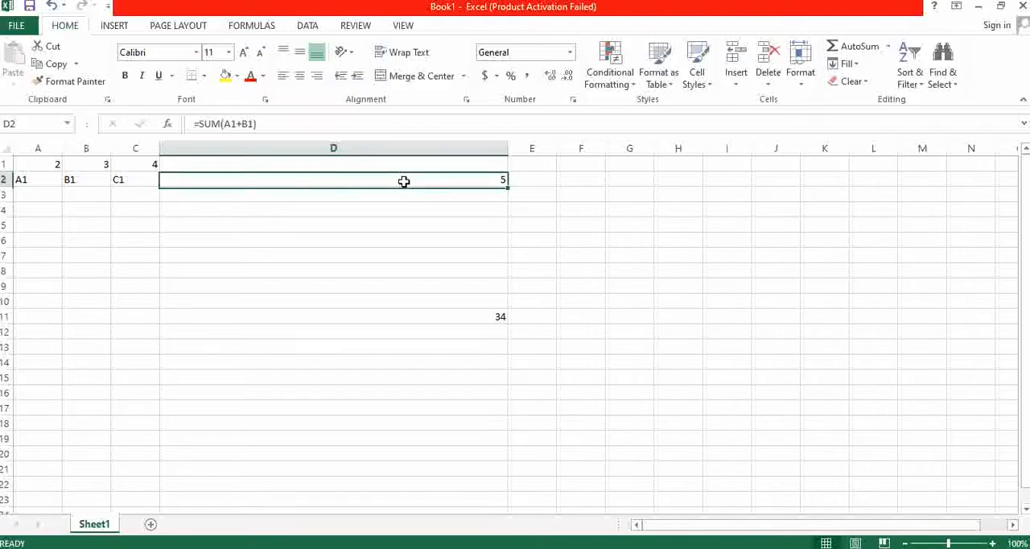
left_click(50, 166)
left_click(93, 165)
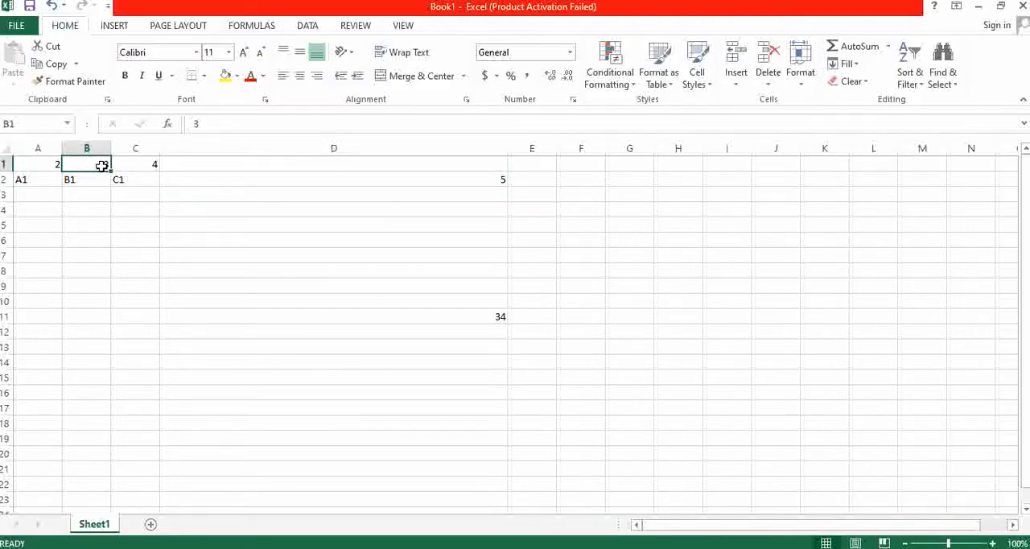
- Replace the values in the formula's source cells with 85 in A1 and 12 in B1
left_click(50, 165)
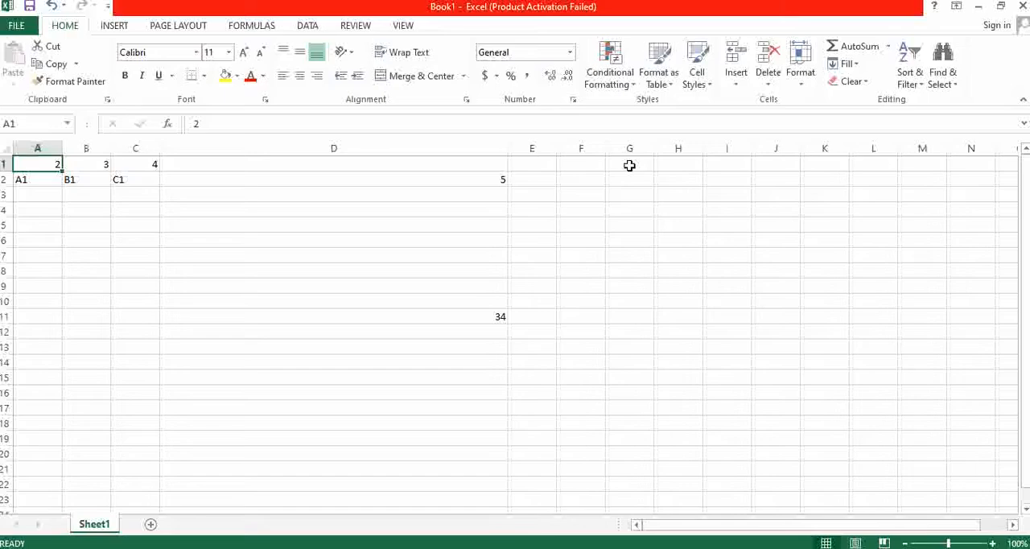
type("85")
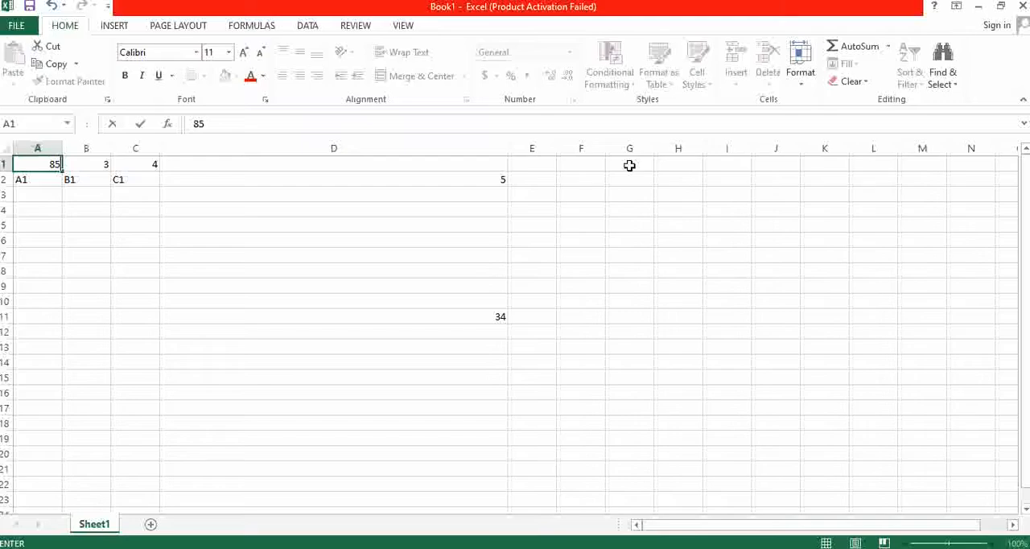
key("Tab")
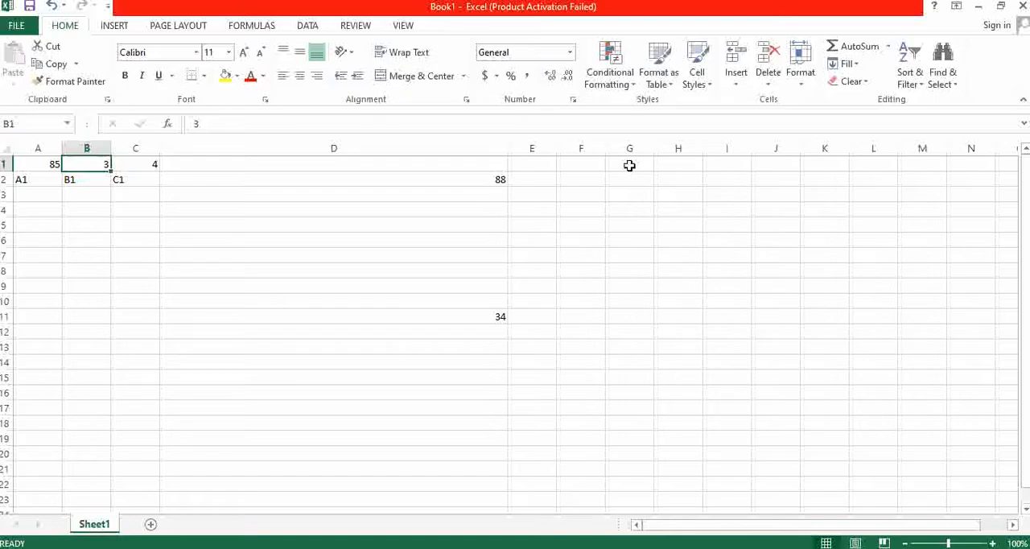
type("12")
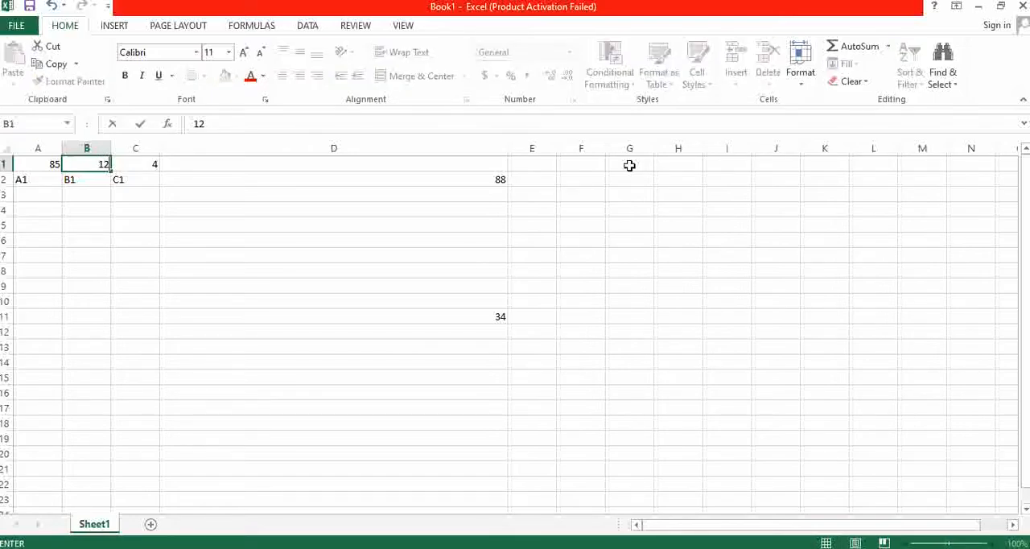
key("Tab")
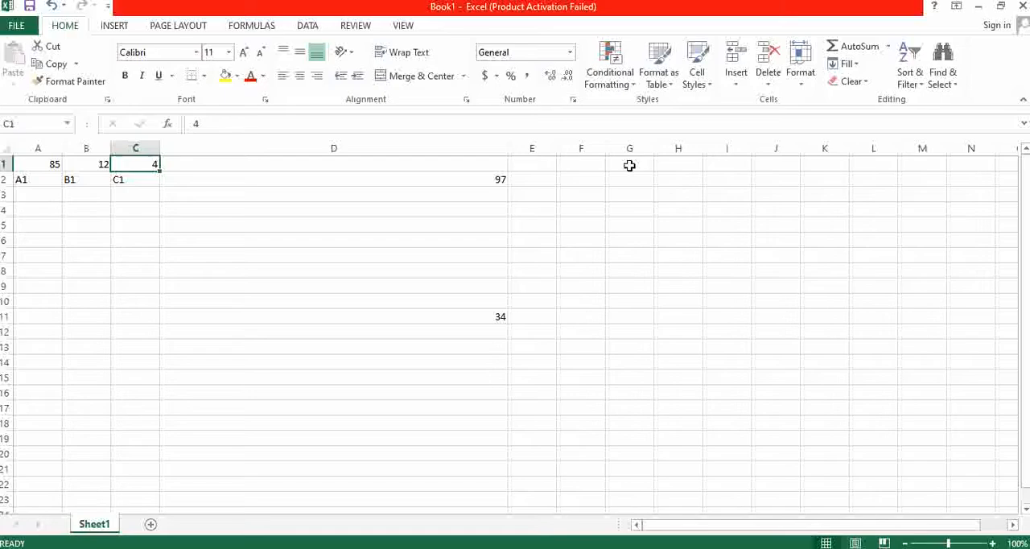
- Check the recalculated formula cell D2 against the address labels in A2 and B2
key("Right")
key("Down")
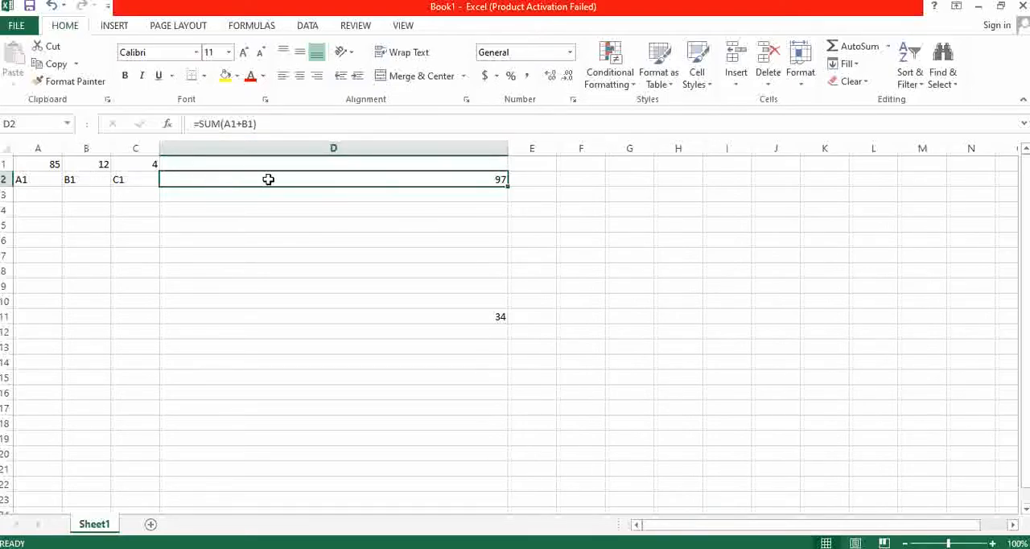
left_click(29, 178)
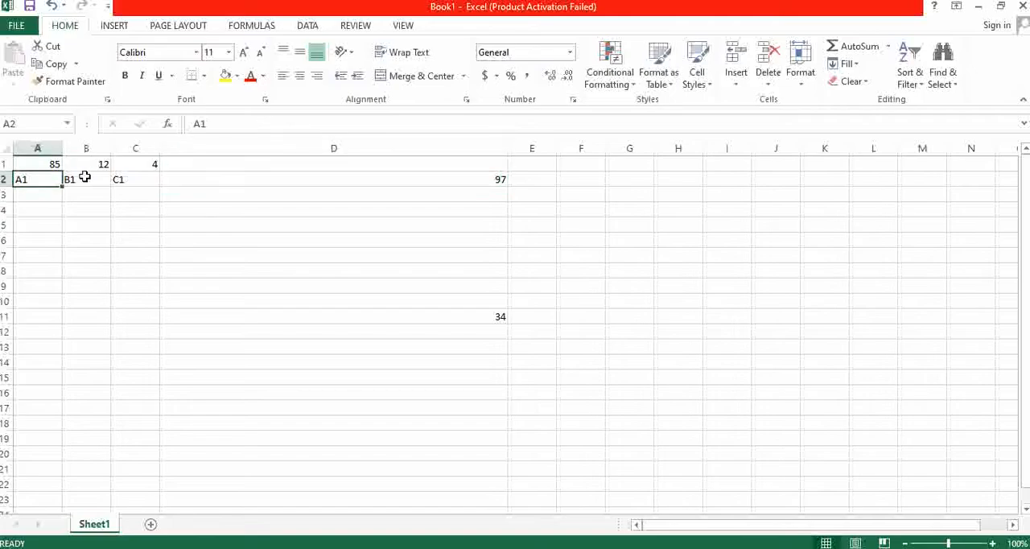
left_click(84, 179)
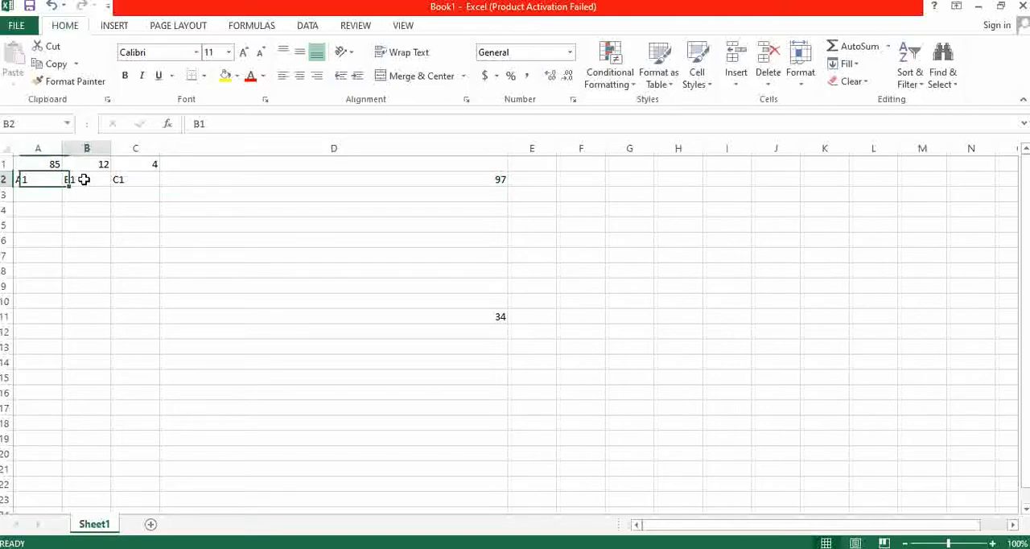
left_click(309, 181)
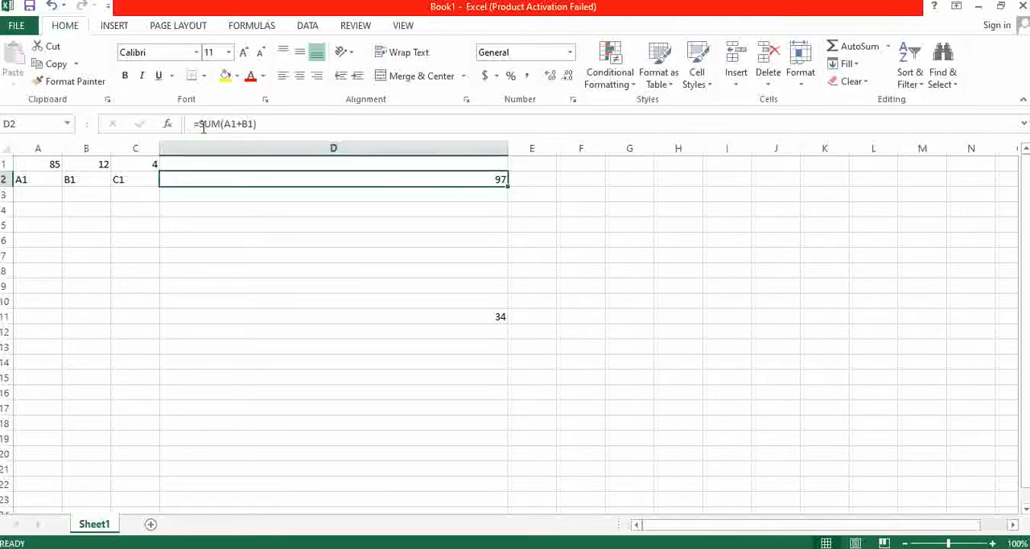
- Highlight the whole formula of D2, undo the accidental replacement with a reference to D4, and commit the restored formula
left_click_drag(195, 124, 274, 124)
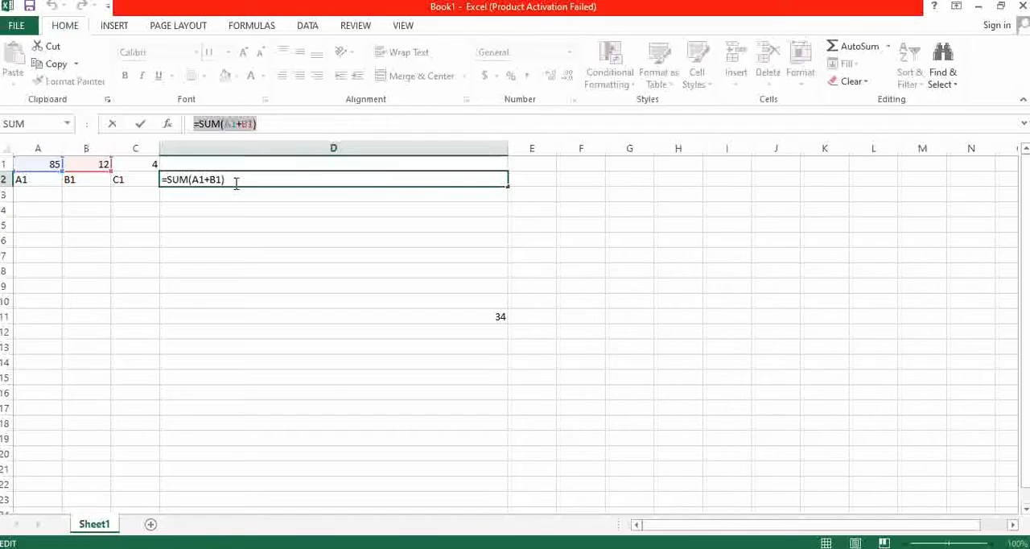
left_click(268, 211)
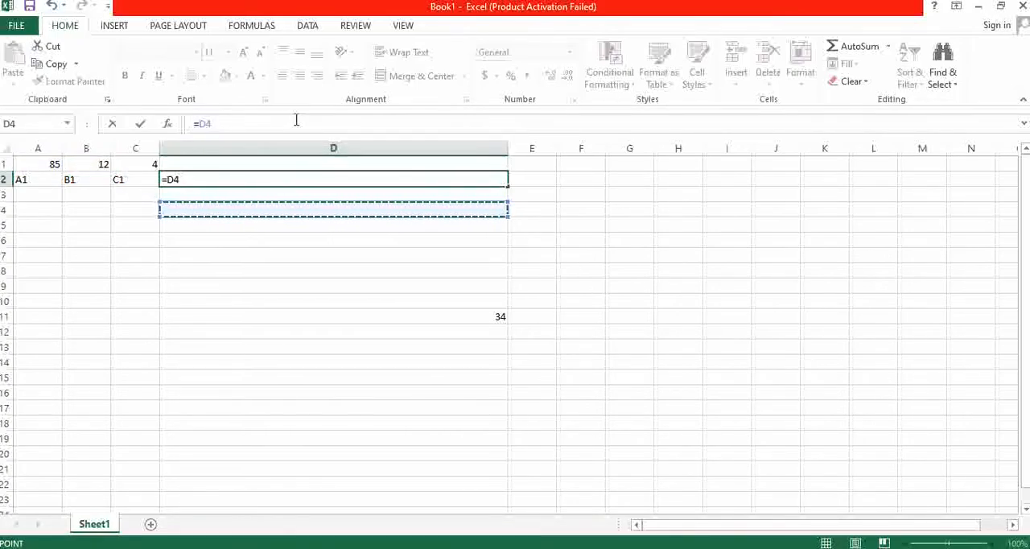
key("ctrl+z")
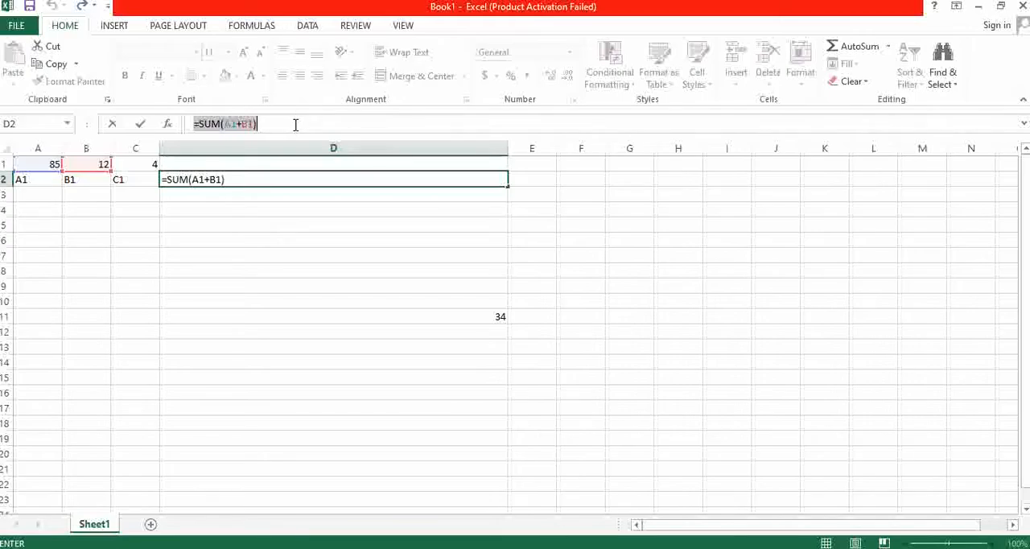
key("Return")
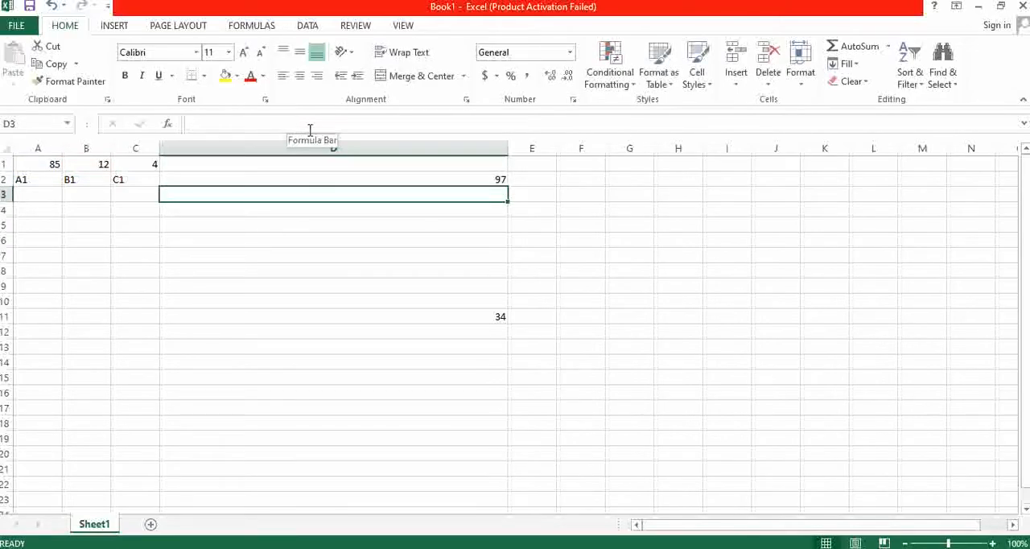
- Change the operator in the D2 formula from addition to subtraction so it reads =SUM(A1-B1)
left_click(301, 179)
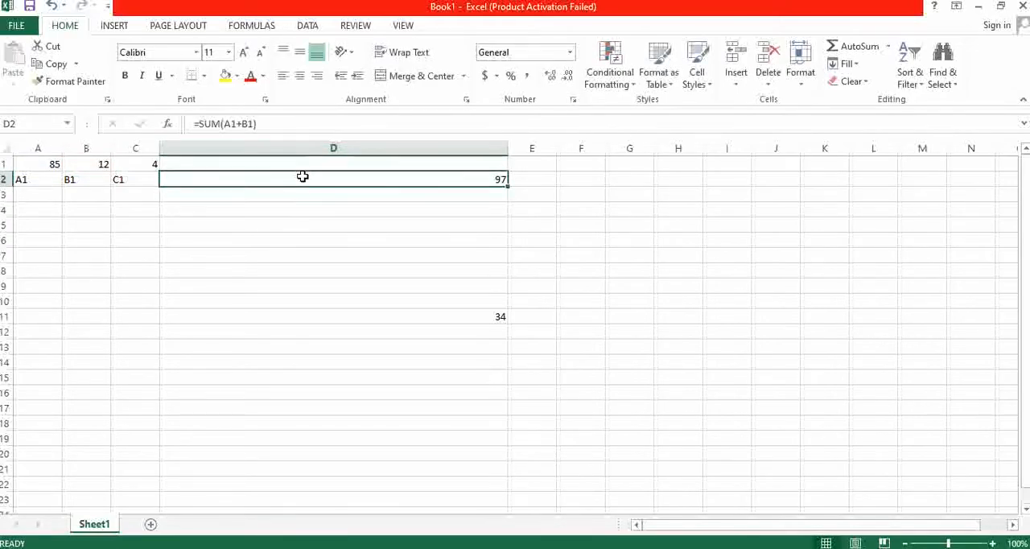
left_click(241, 123)
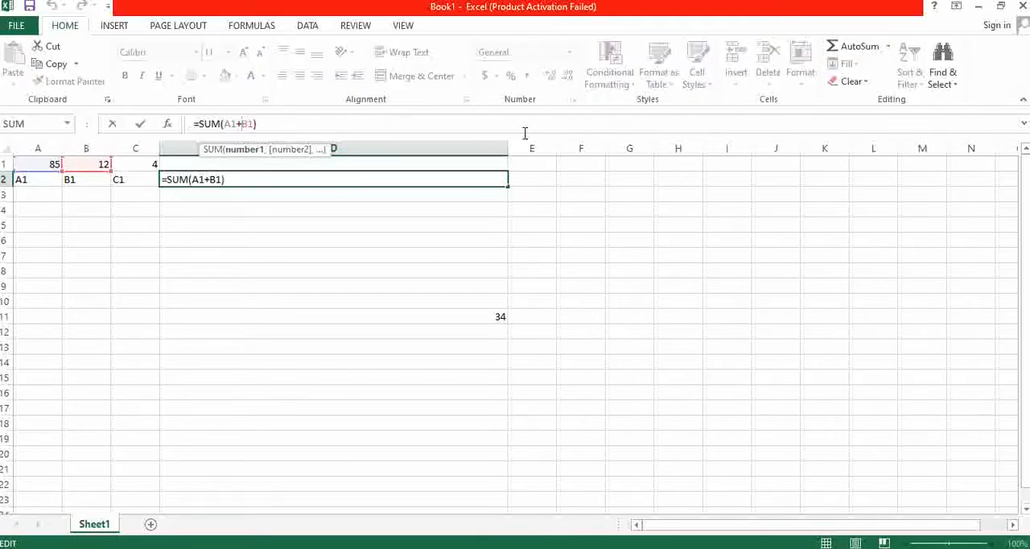
key("BackSpace")
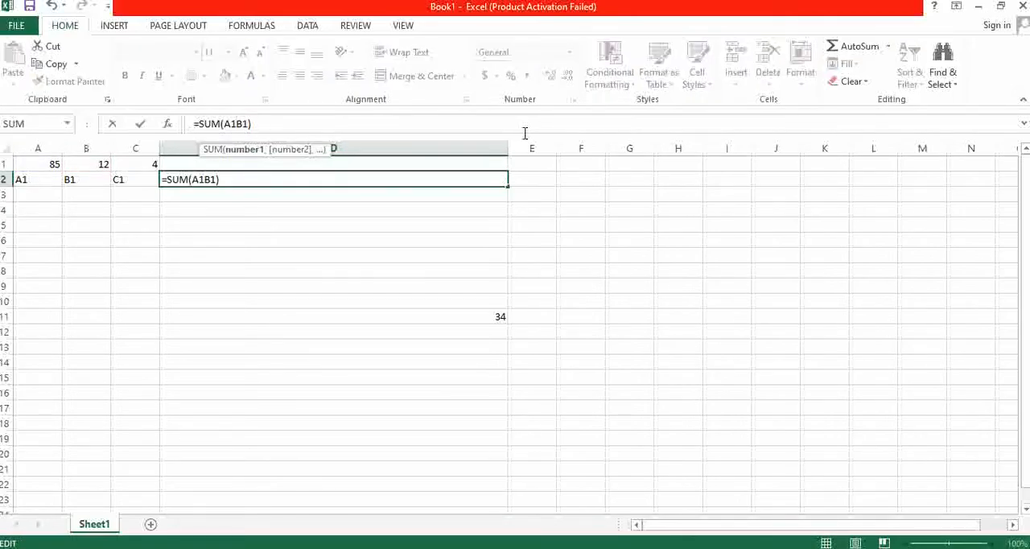
type("-")
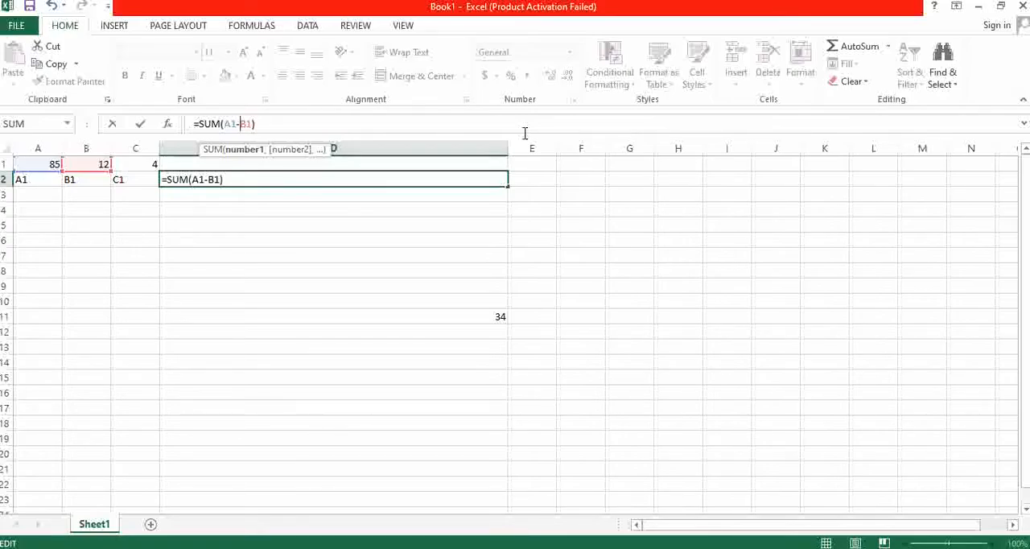
key("Return")
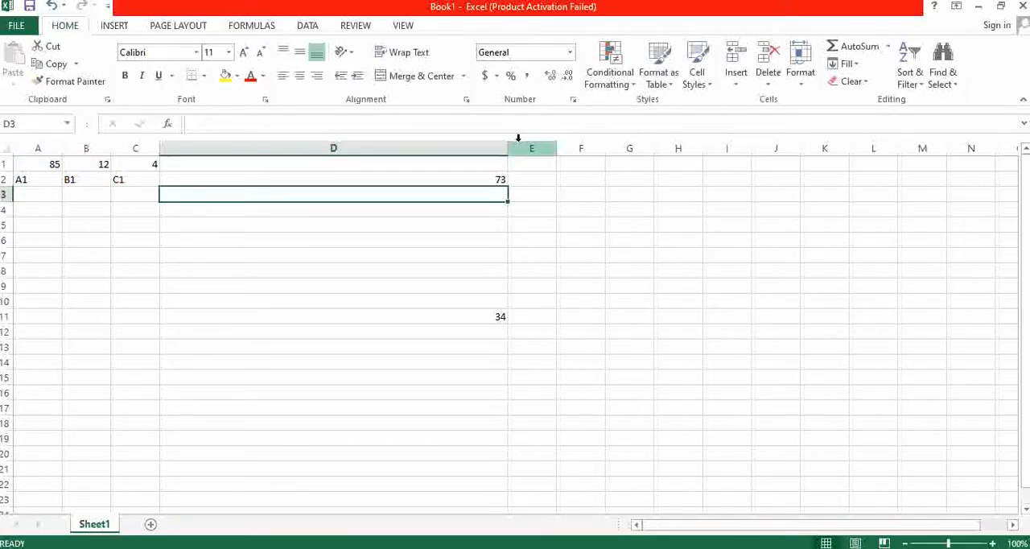
- Change the operator in the D2 formula to multiplication so it reads =SUM(A1*B1)
left_click(478, 179)
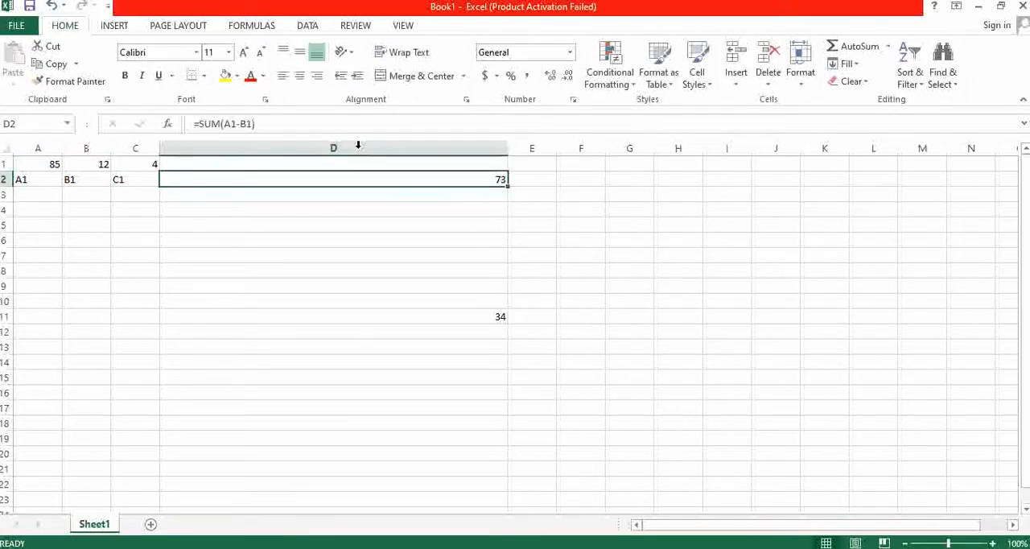
left_click(253, 123)
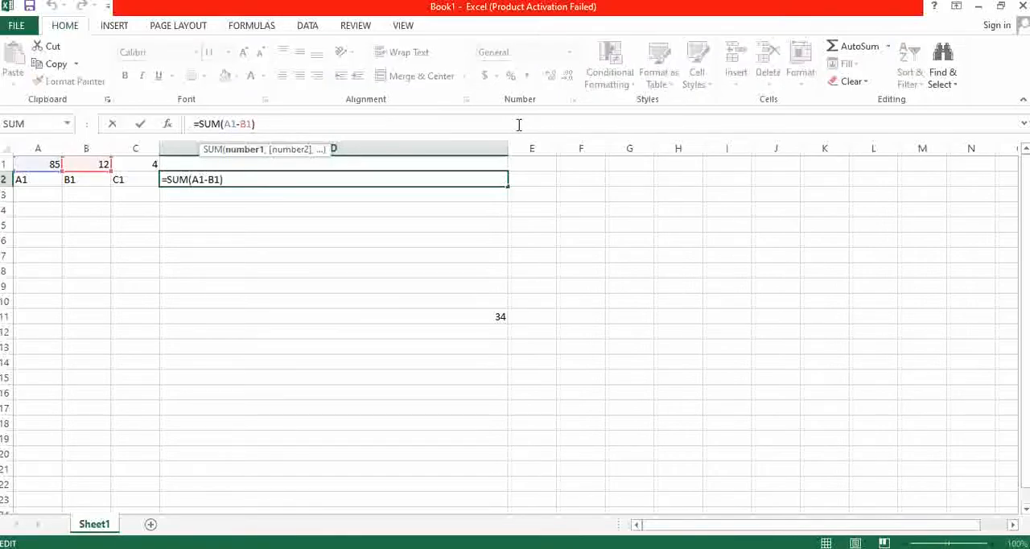
key("BackSpace")
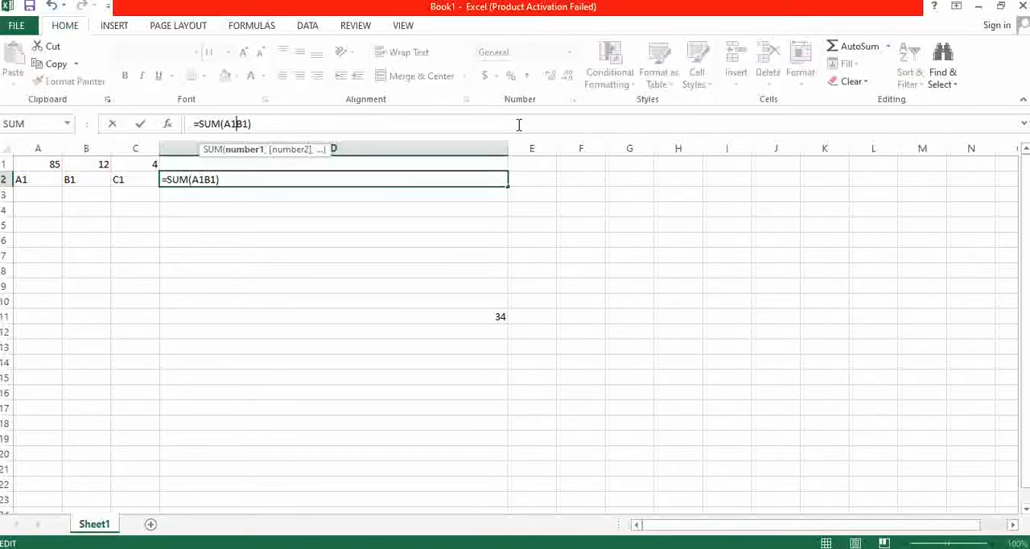
type("*")
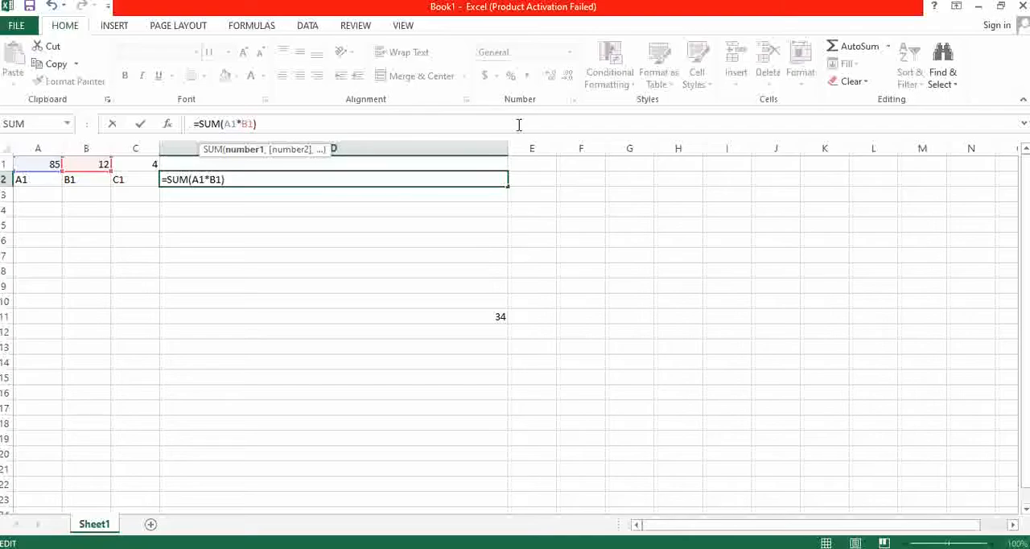
key("Return")
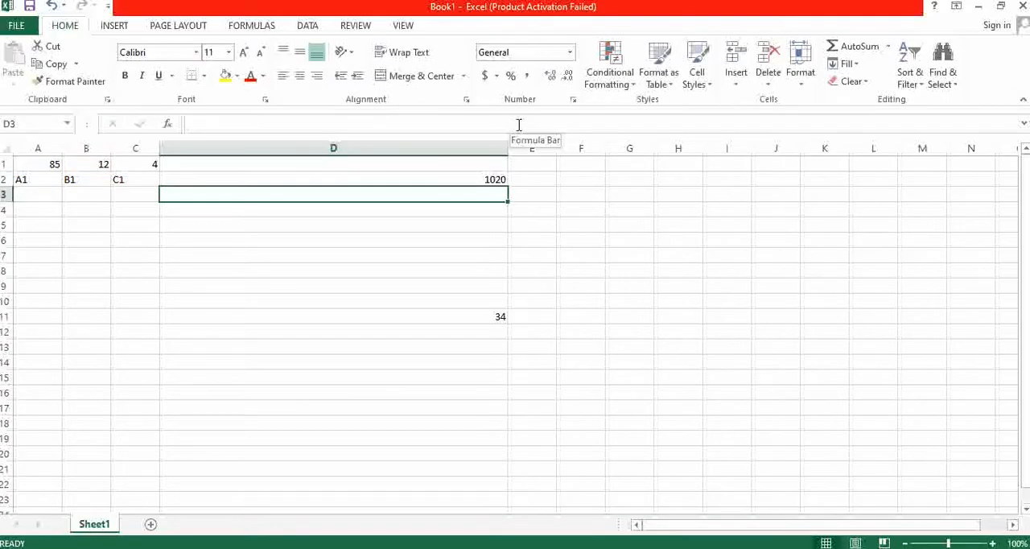
- Change the operator in the D2 formula to division so it reads =SUM(A1/B1)
left_click(450, 178)
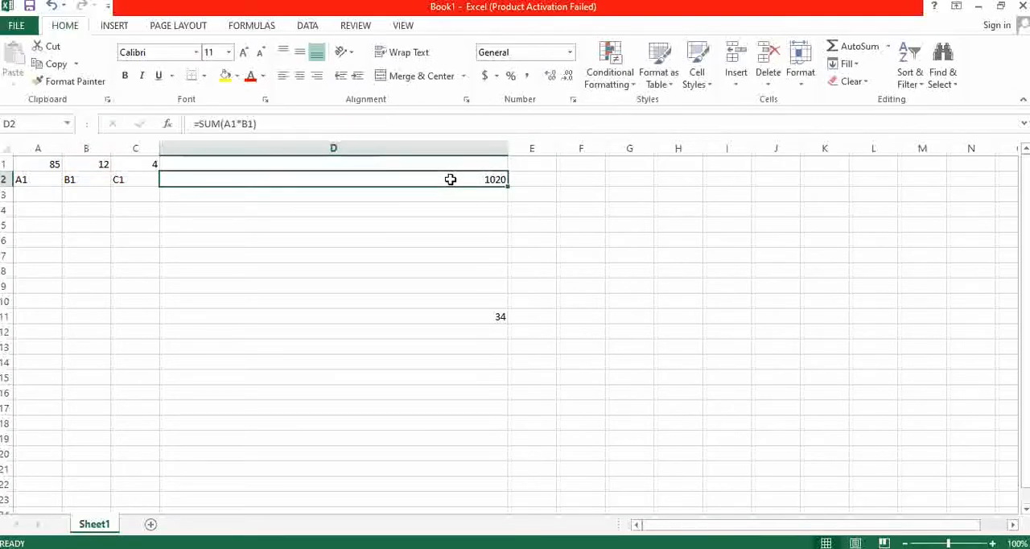
left_click(237, 124)
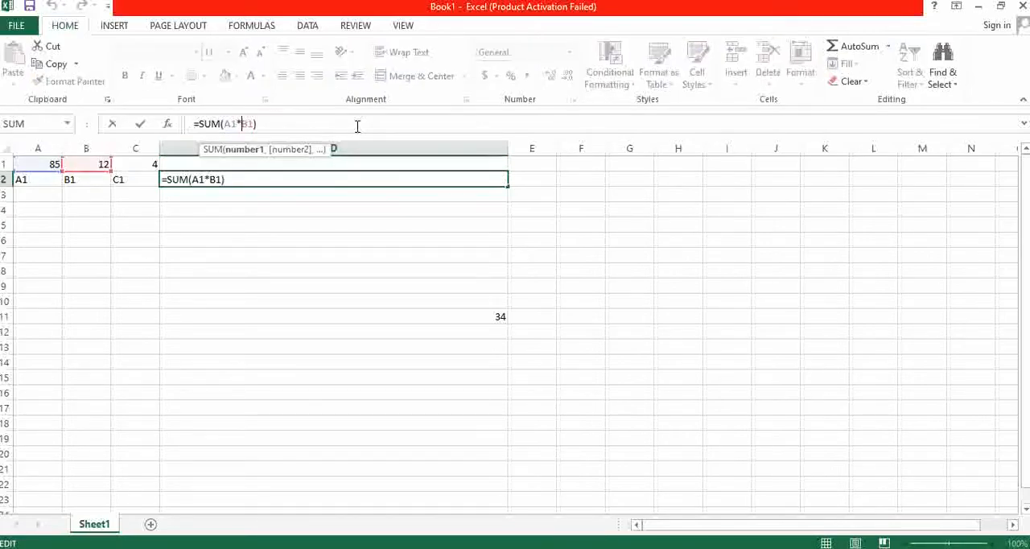
key("Delete")
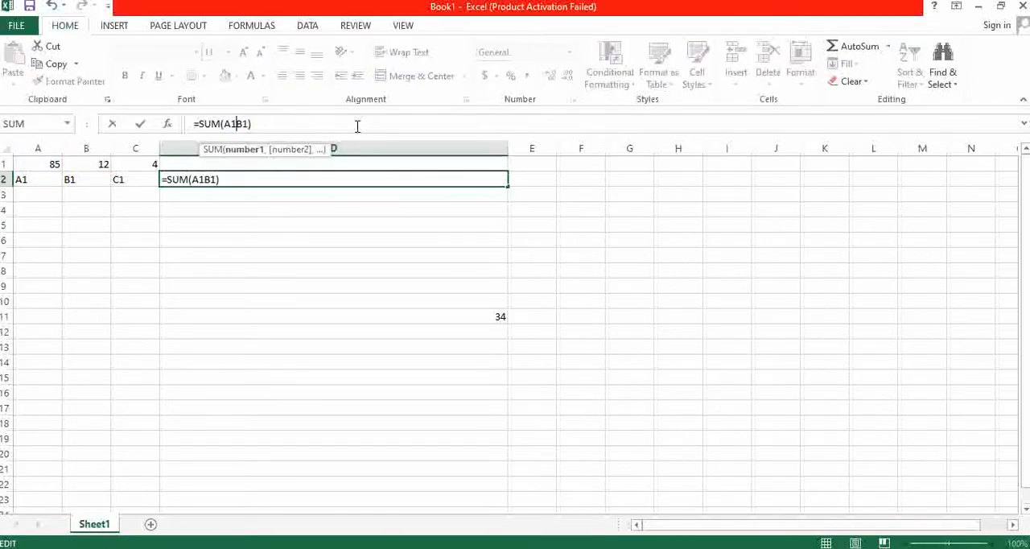
type("/")
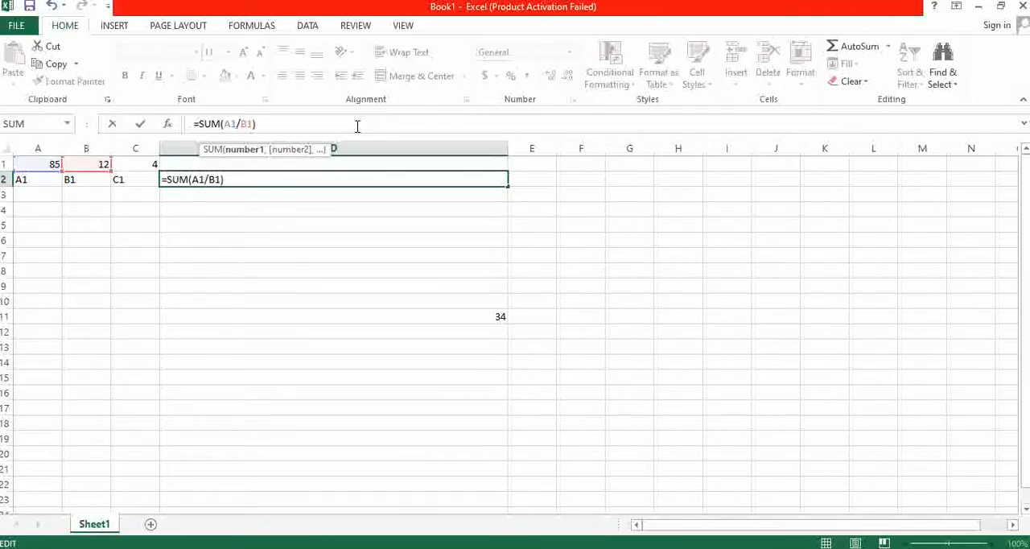
key("Return")
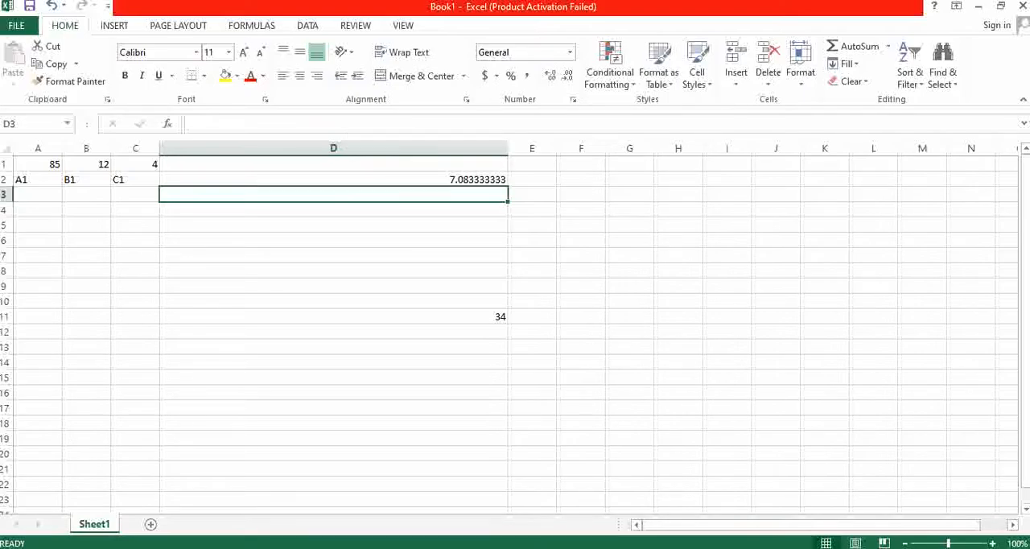
- Launch Word 2013 from the installed Microsoft Office 2013 programs
key("super")
scroll(109, 489, "down", 5)
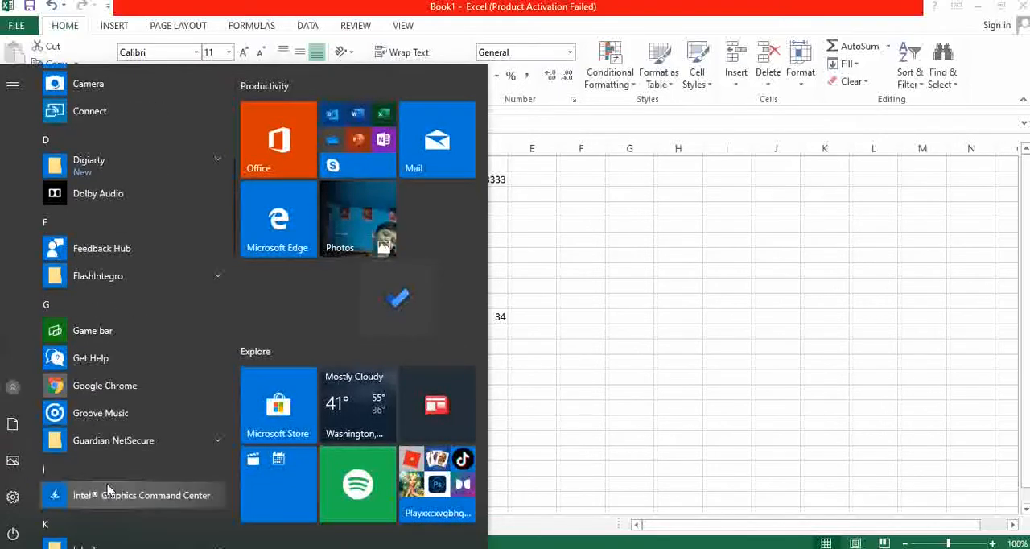
scroll(108, 489, "down", 5)
left_click(134, 358)
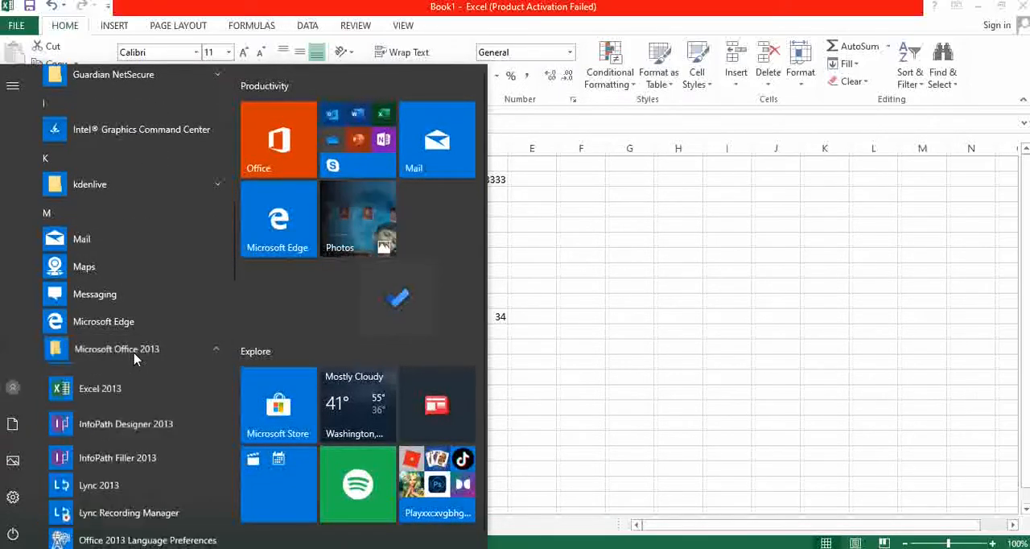
scroll(129, 491, "down", 6)
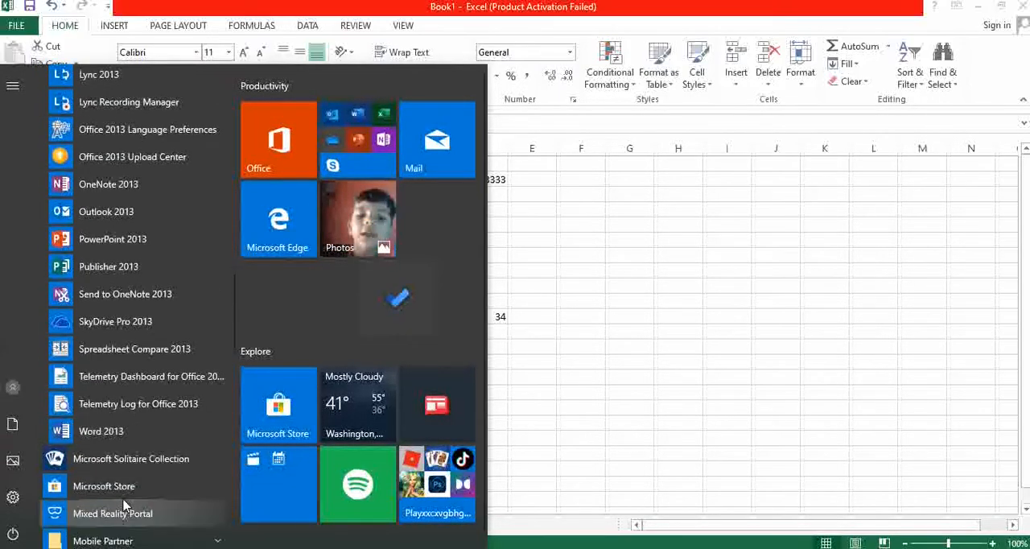
left_click(103, 431)
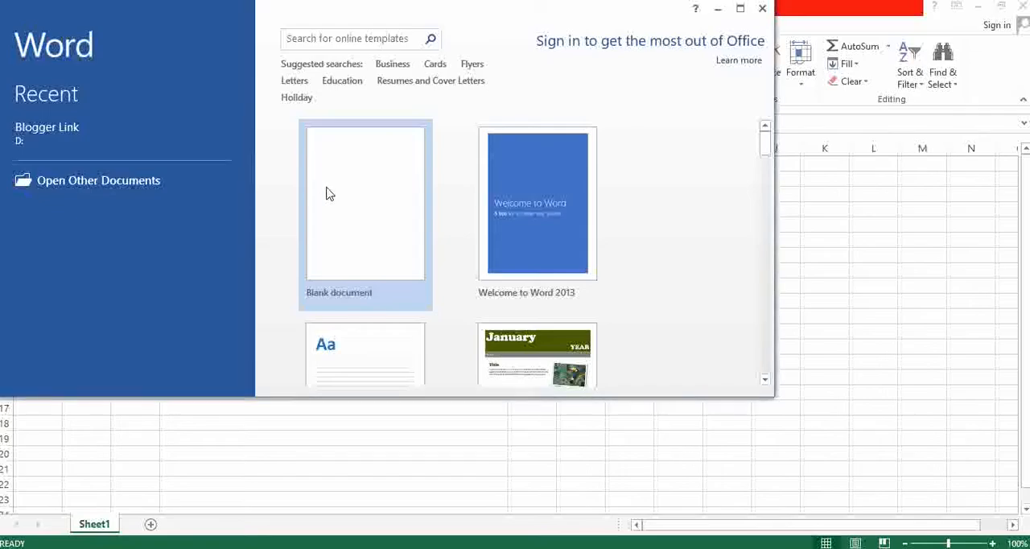
- Create a blank document in a maximized window with the Navigation pane closed
left_click(536, 354)
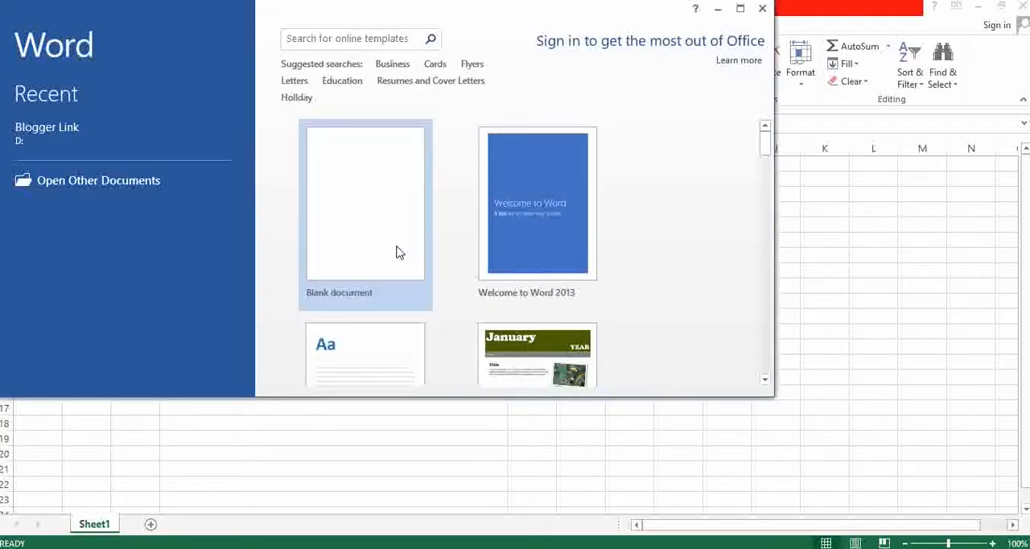
left_click(396, 253)
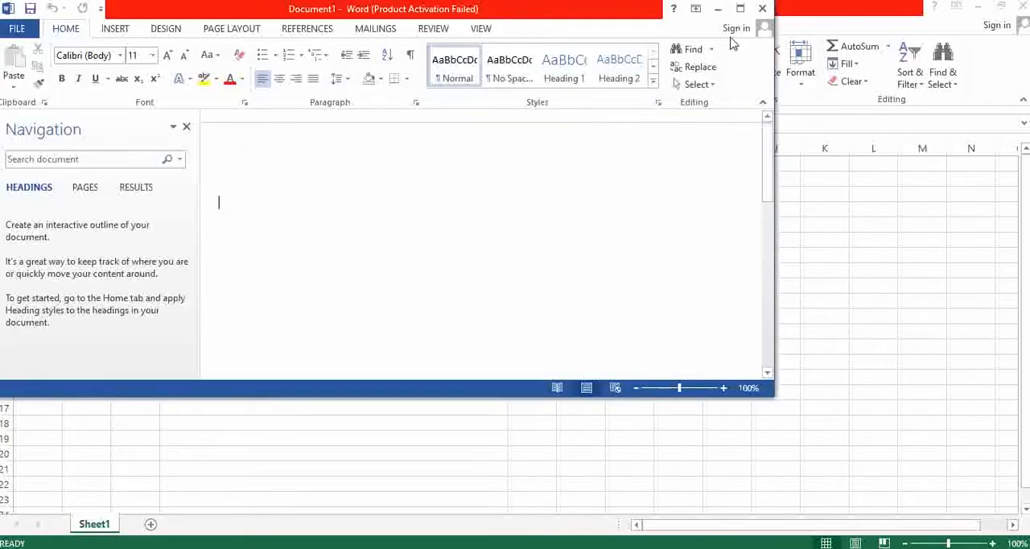
left_click(739, 8)
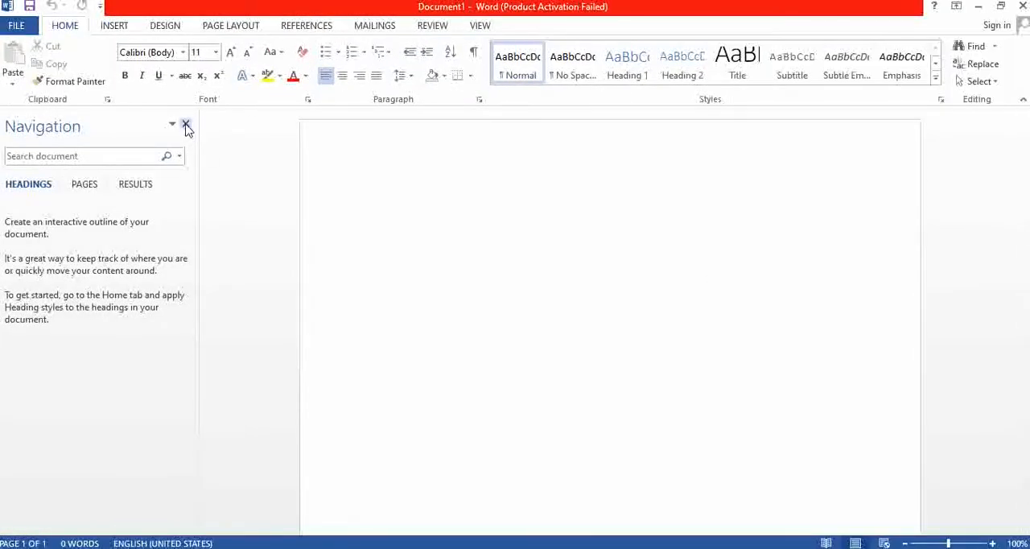
left_click(185, 126)
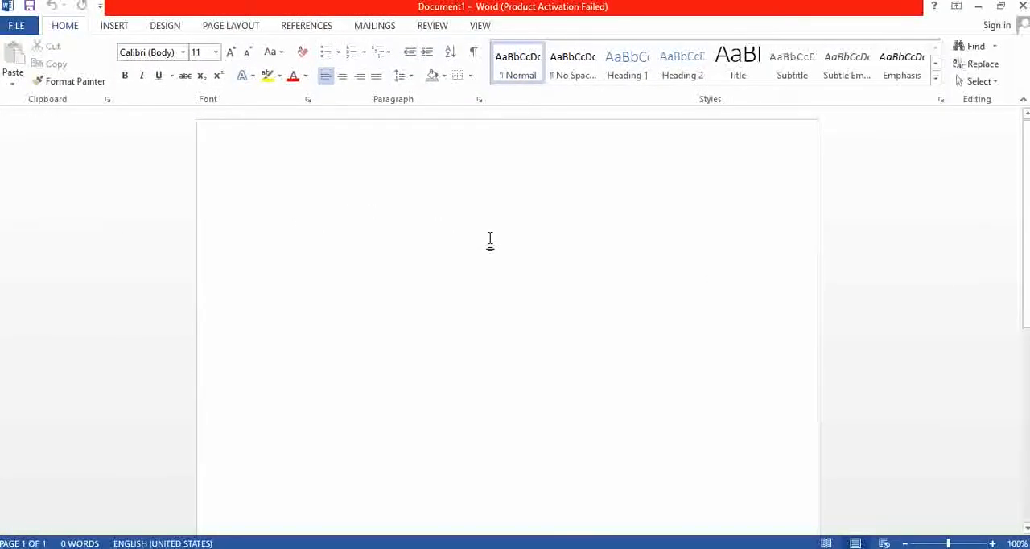
- Begin a generic formula line in the document with the text "=SUM(First cell Number"
type("=S")
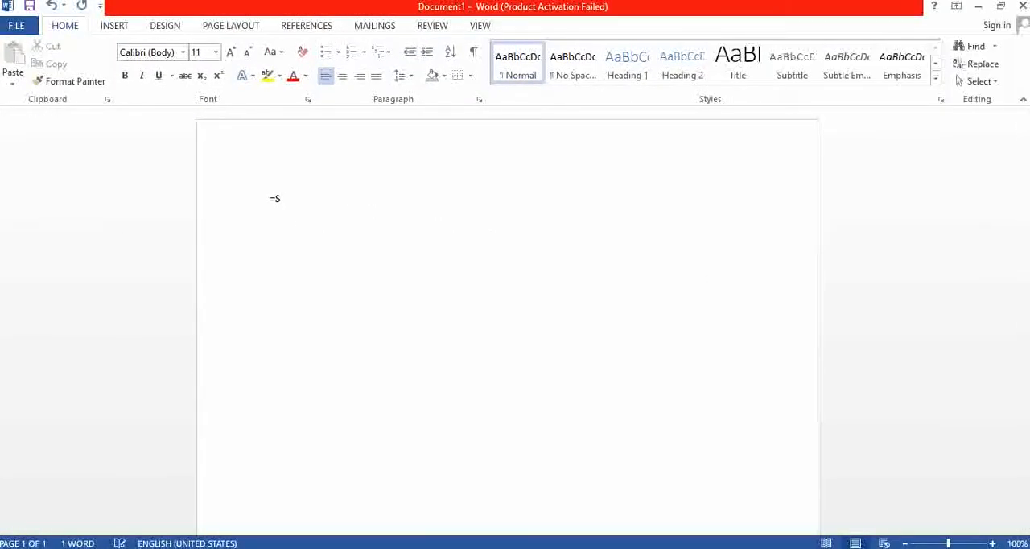
type("UM(FI")
key("BackSpace")
type("irst cell Number")
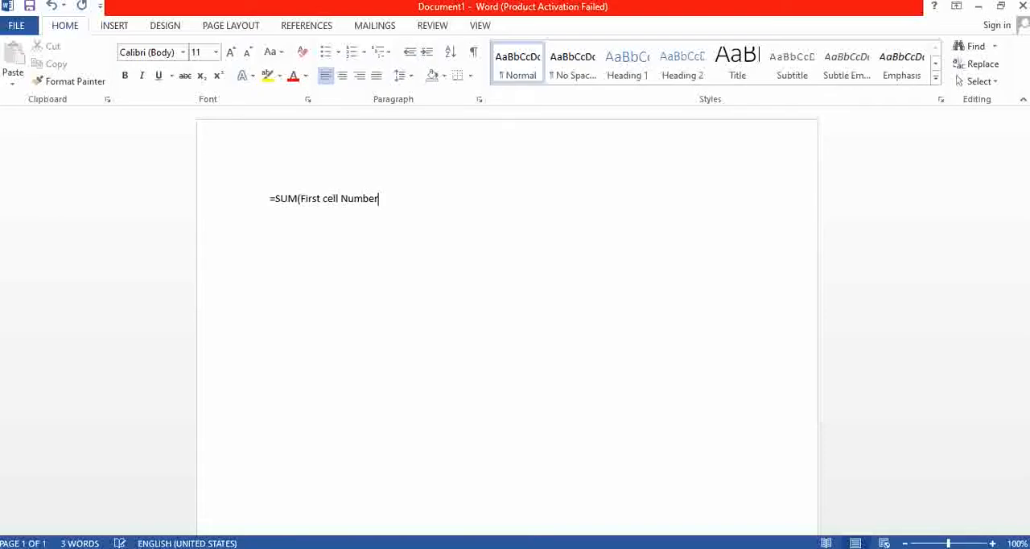
type(" =")
- Complete the formula line with " +second cell Number)" and start a new paragraph
key("BackSpace")
type("+second cell Num")
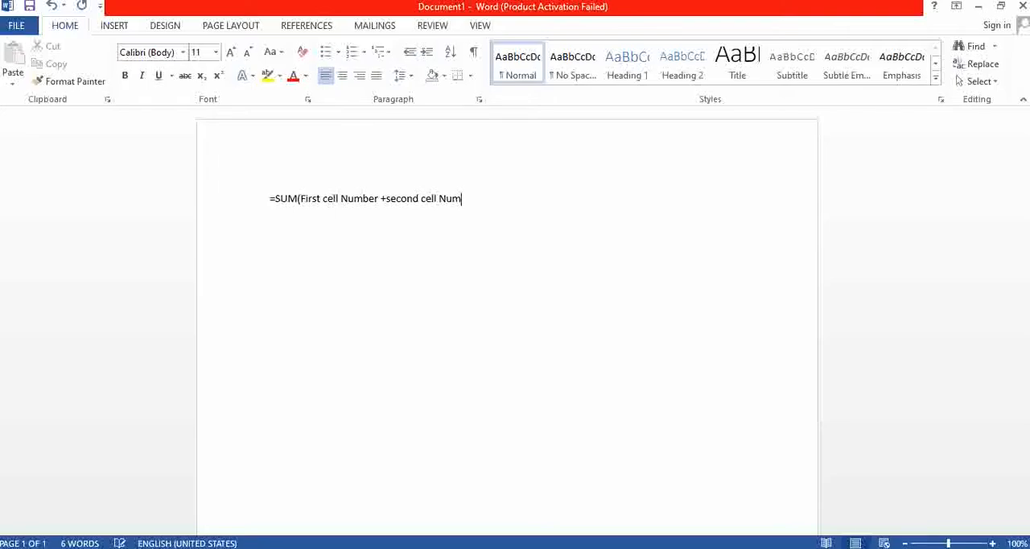
type("ber)")
key("Return")
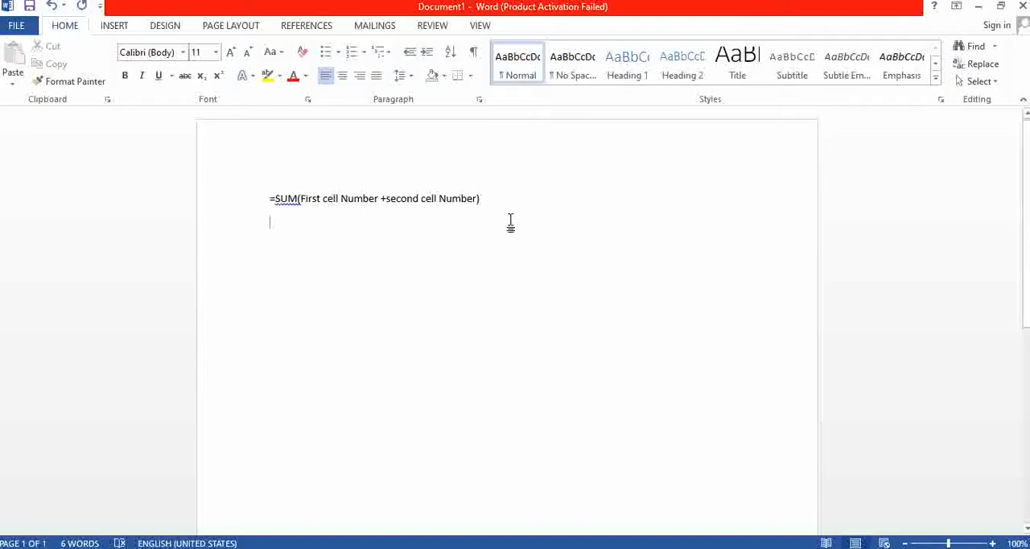
- Duplicate the generic formula on a second line and change its operator from + to /
left_click_drag(270, 195, 485, 201)
key("ctrl+c")
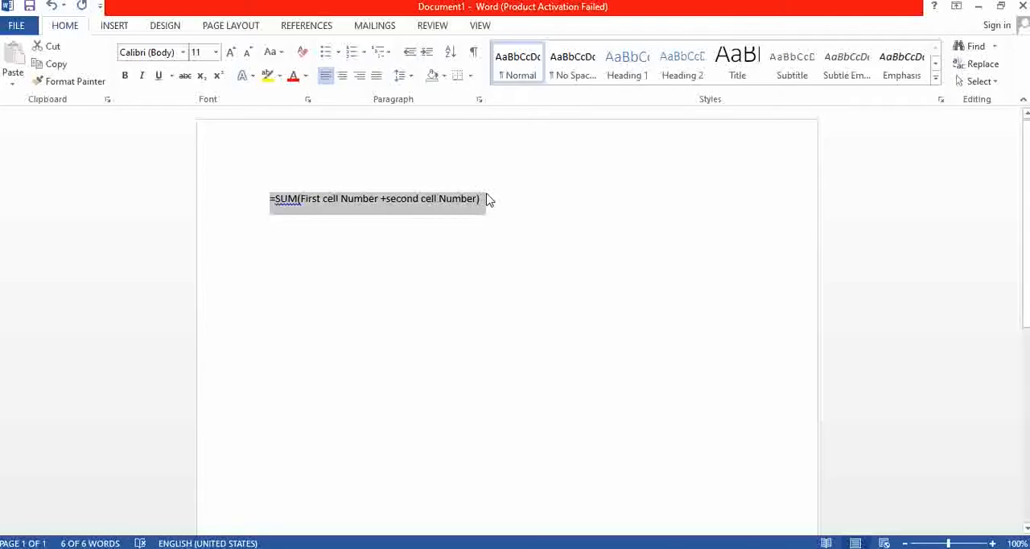
left_click(497, 204)
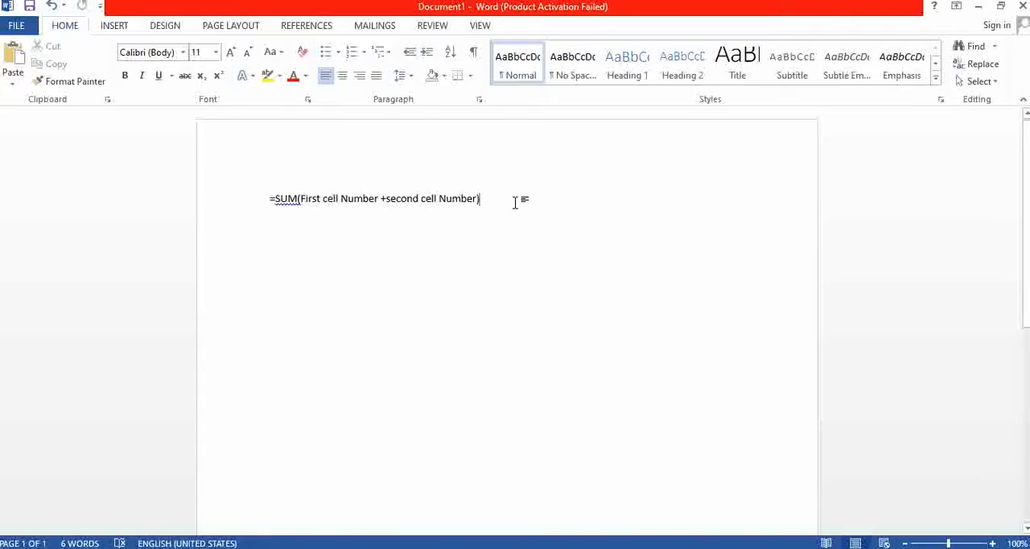
key("Return")
key("ctrl+v")
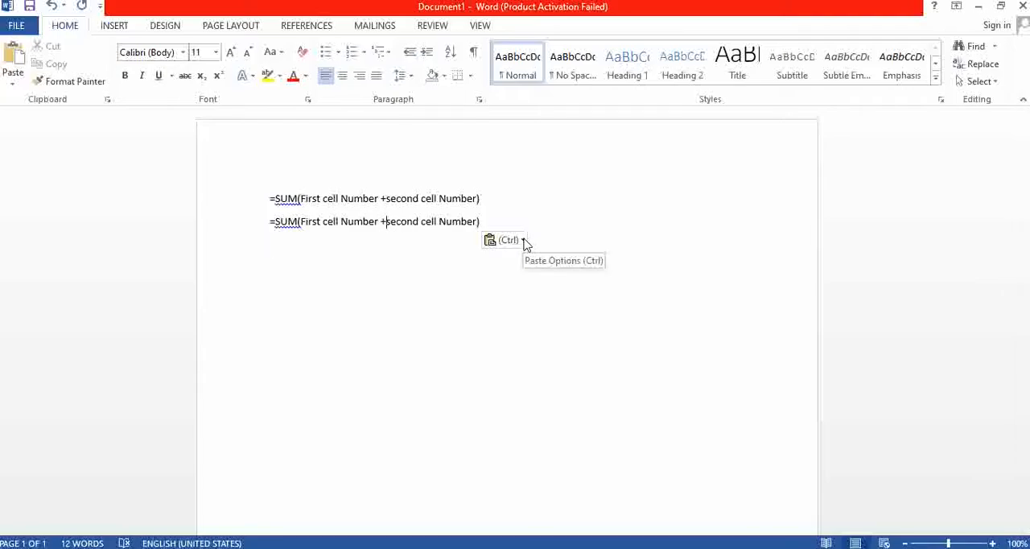
key("BackSpace")
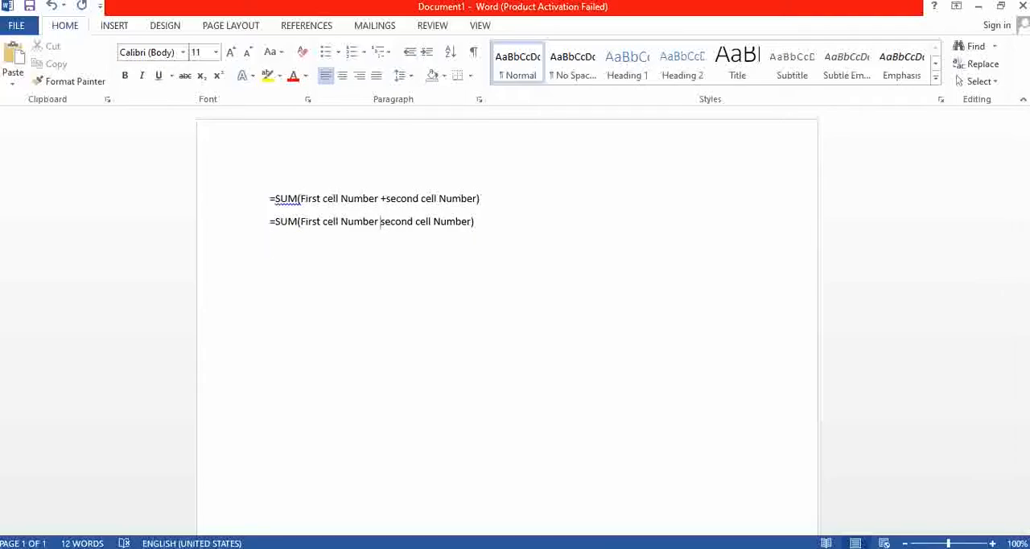
type("/")
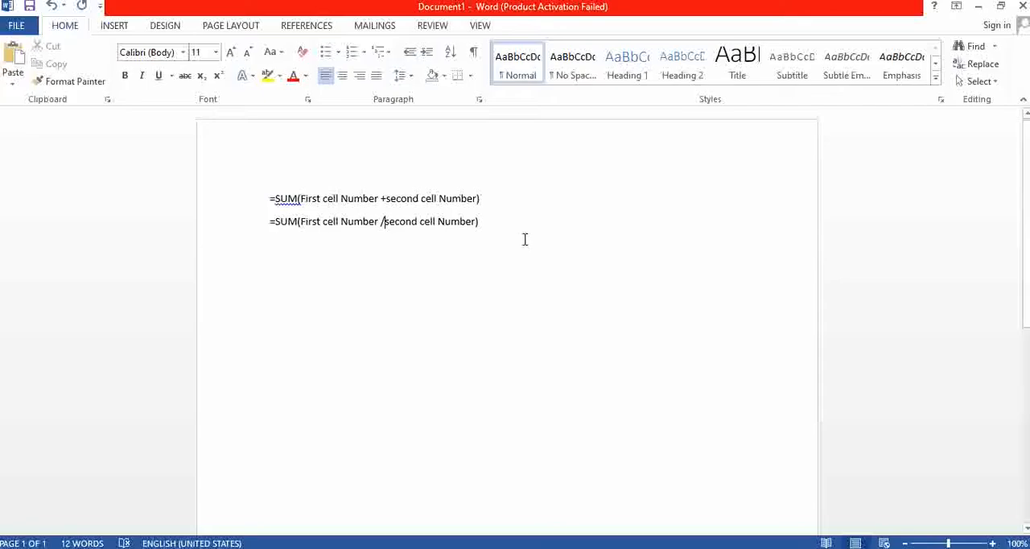
- Add another copy of the generic addition formula as the third line
left_click(490, 221)
key("Return")
key("ctrl+v")
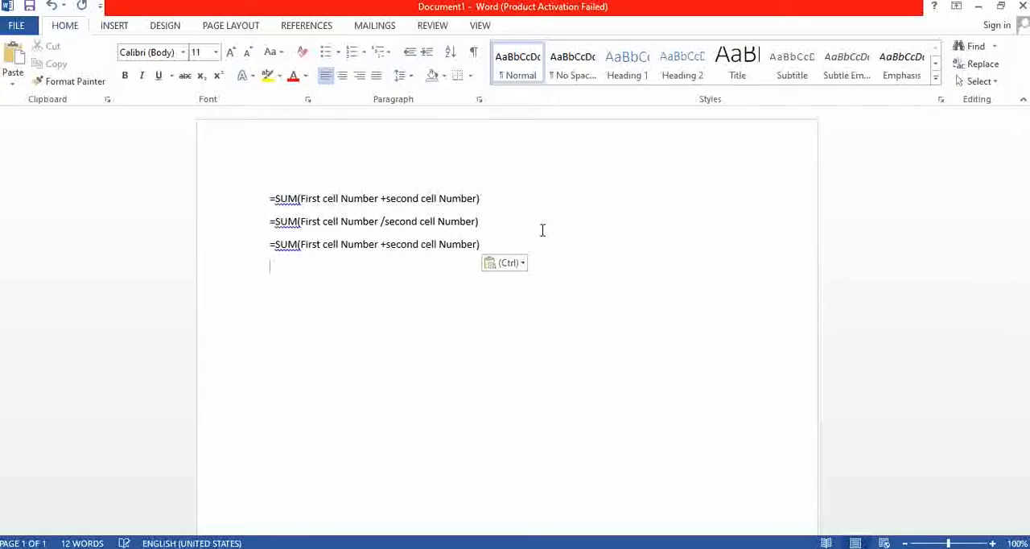
- Try changing the third formula line's operator to * and starting a new paragraph, and undo these edits
left_click(385, 244)
key("BackSpace")
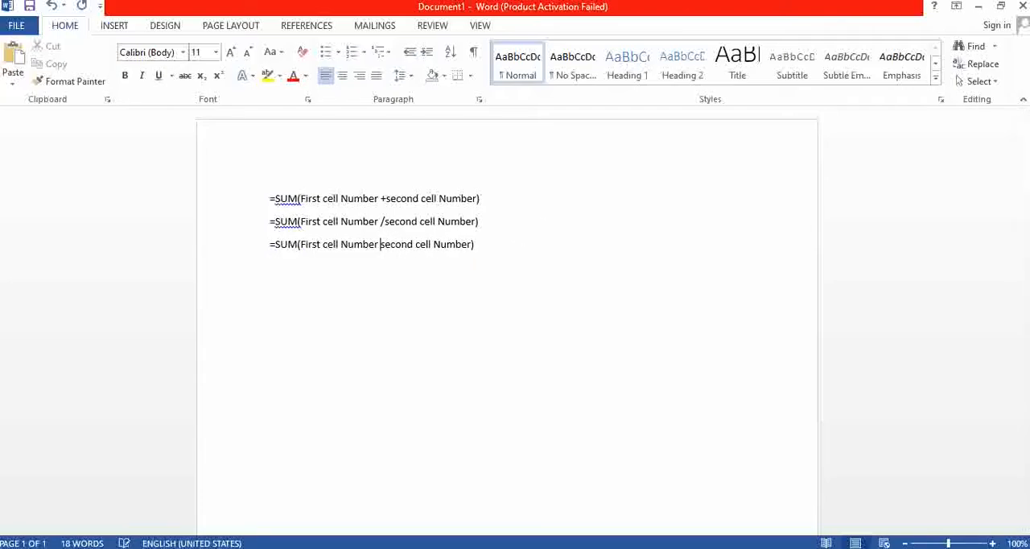
type("*")
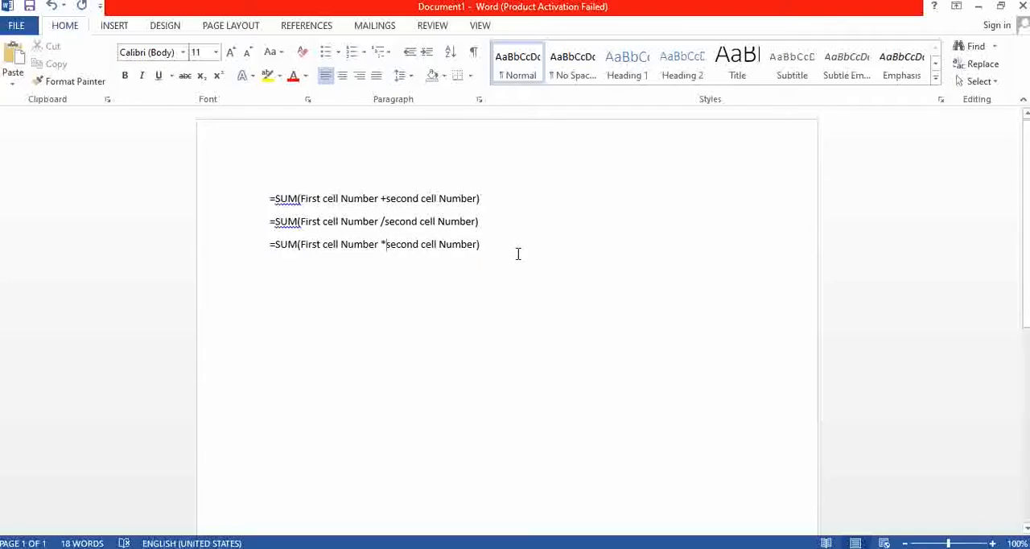
key("Return")
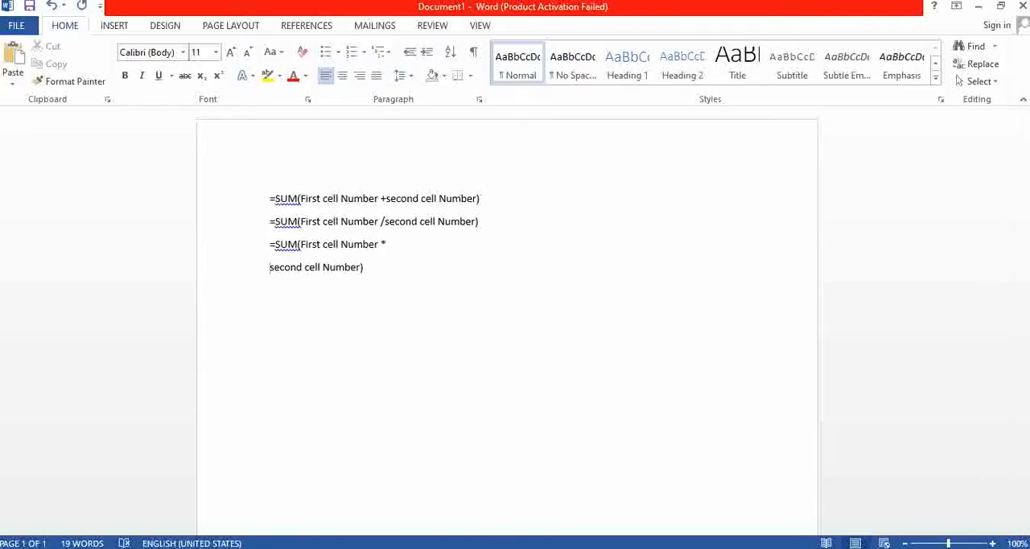
key("ctrl+z")
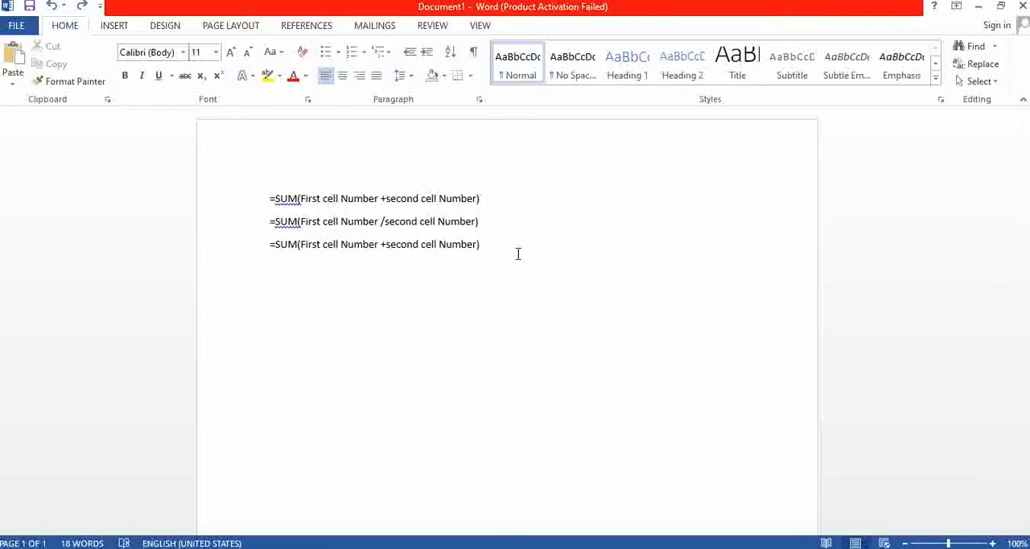
- Add a fourth copy of the generic formula below the third line and change its operator to -
left_click(480, 244)
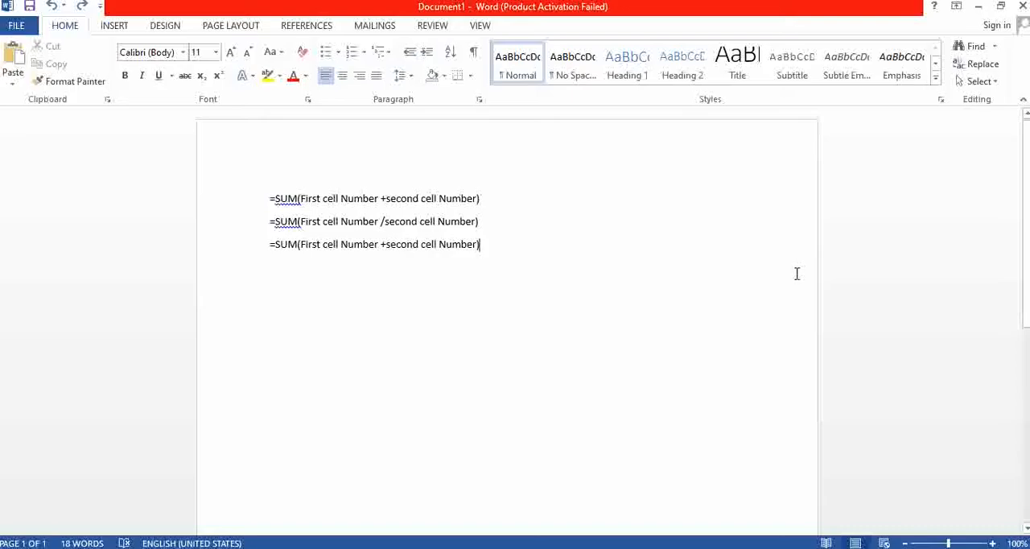
key("Return")
key("ctrl+v")
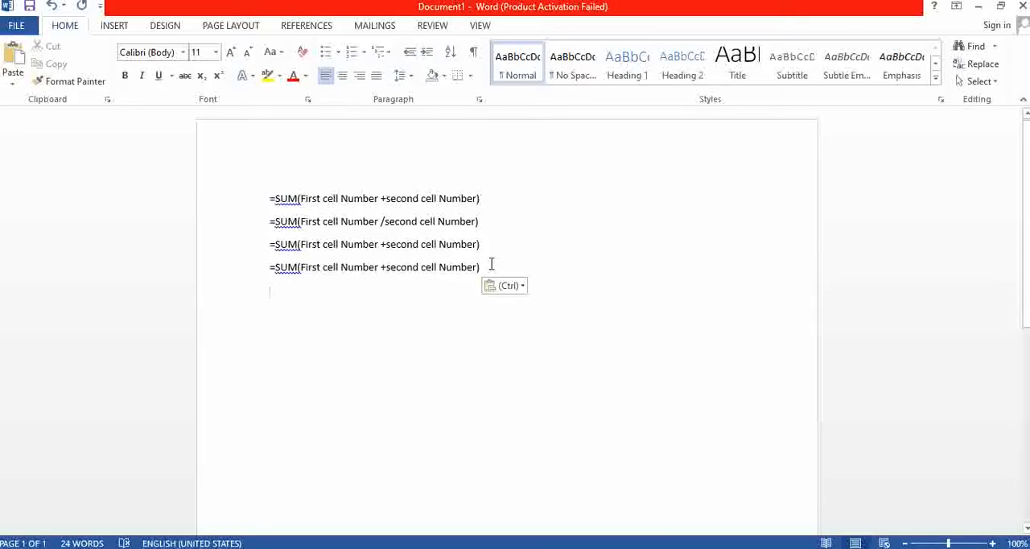
left_click(386, 267)
key("BackSpace")
type("-")
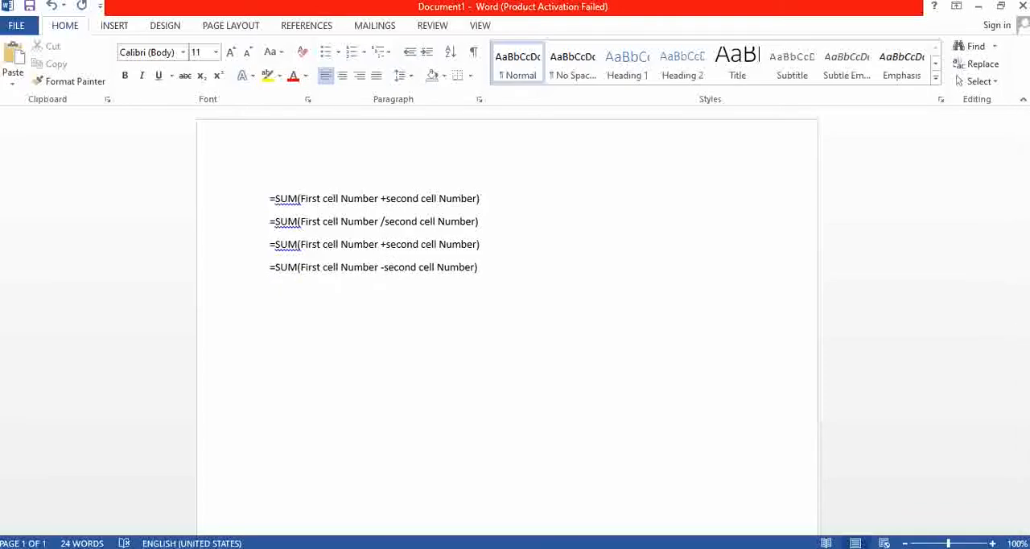
- Highlight the cell-number arguments inside the parentheses of the first formula line
left_click(319, 347)
left_click(377, 311)
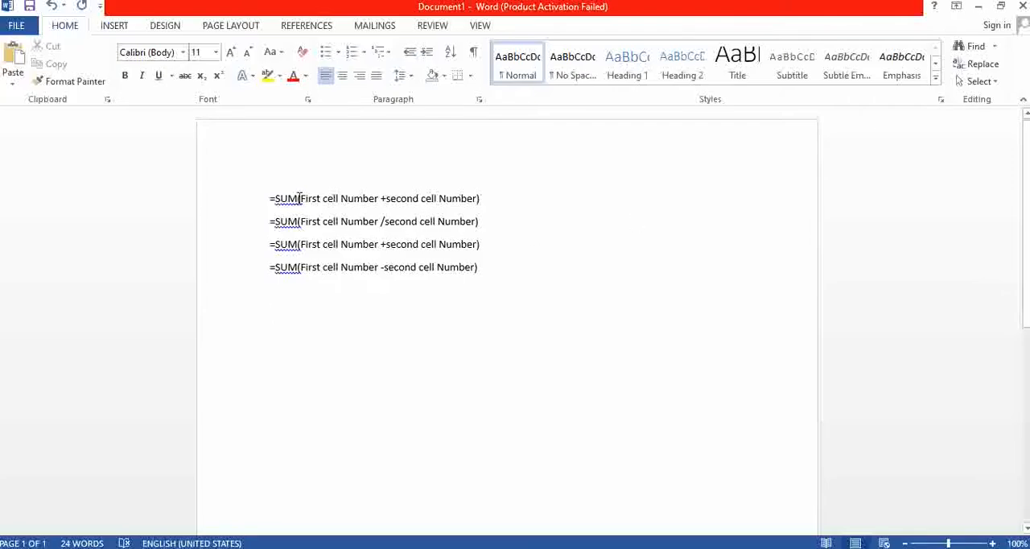
left_click_drag(299, 198, 475, 201)
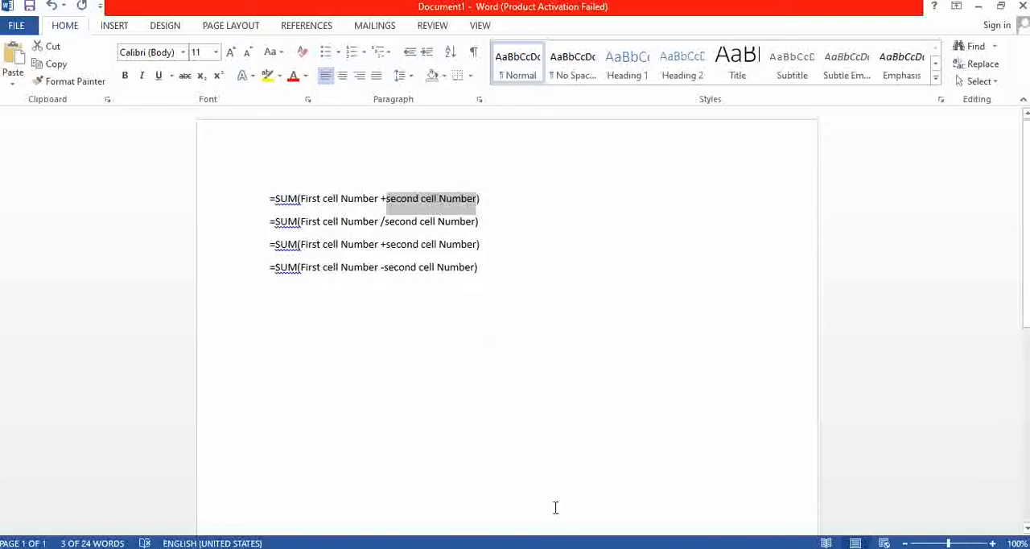
- Switch to the Excel workbook and enter 10 in cell A5 and 42 in cell B5
left_click(559, 547)
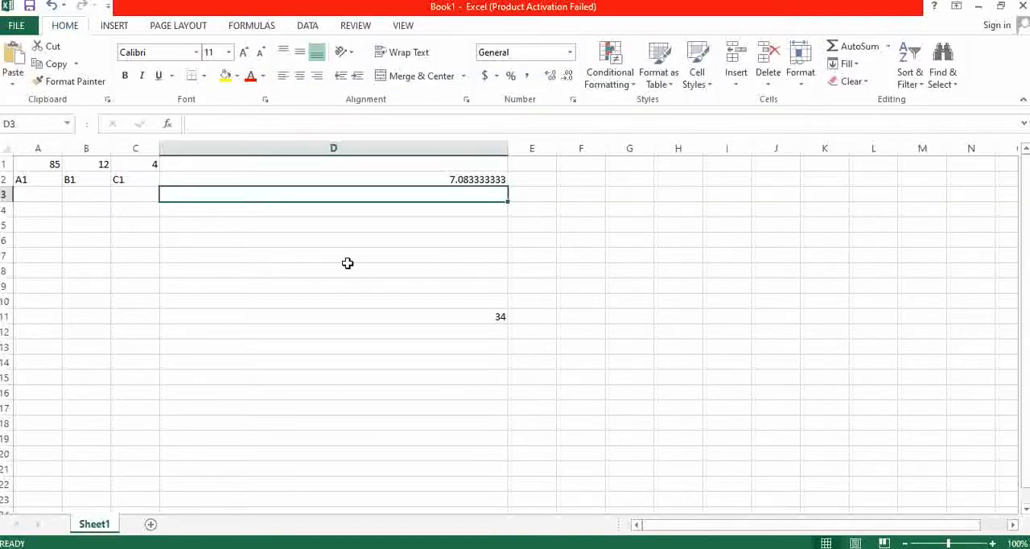
left_click(90, 238)
left_click(297, 229)
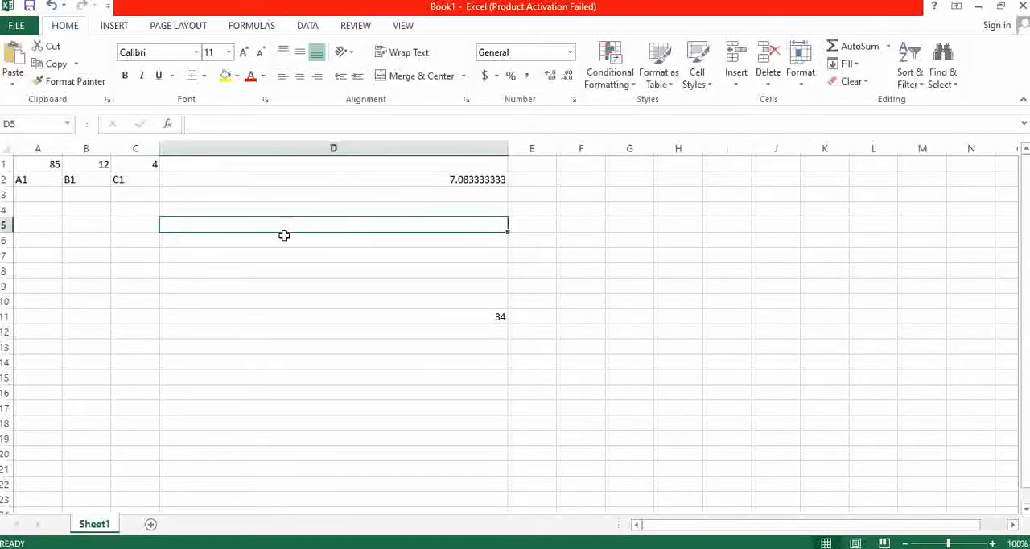
left_click(39, 231)
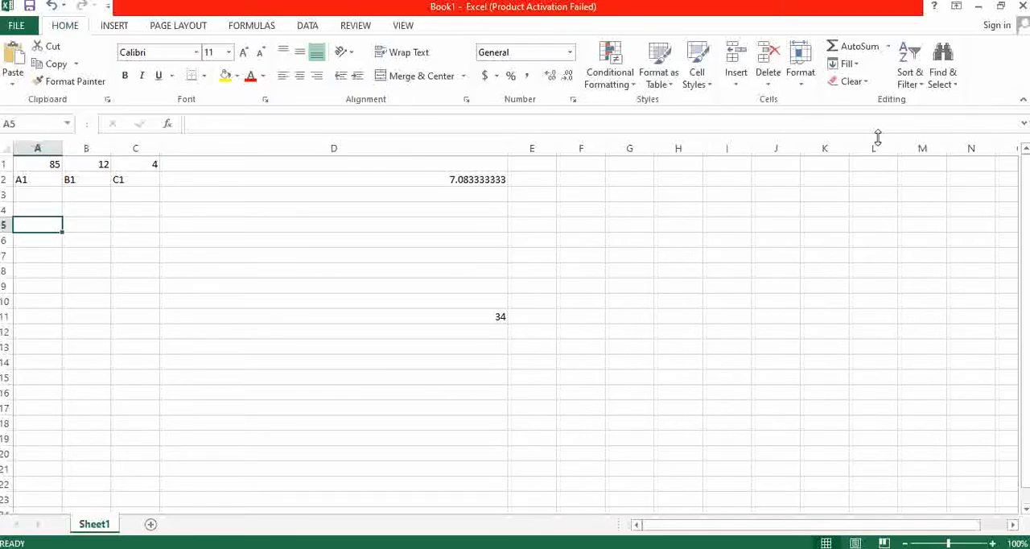
type("10")
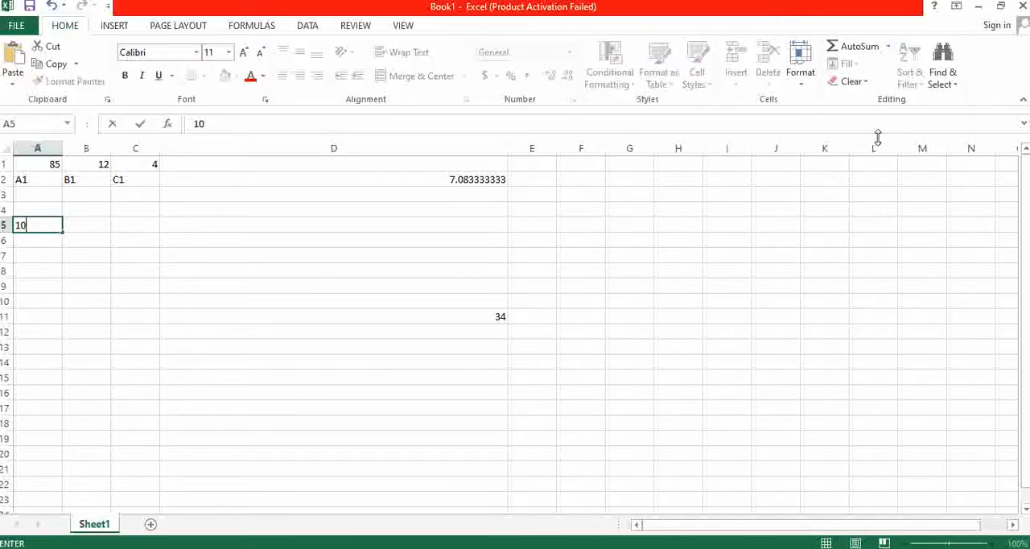
key("Tab")
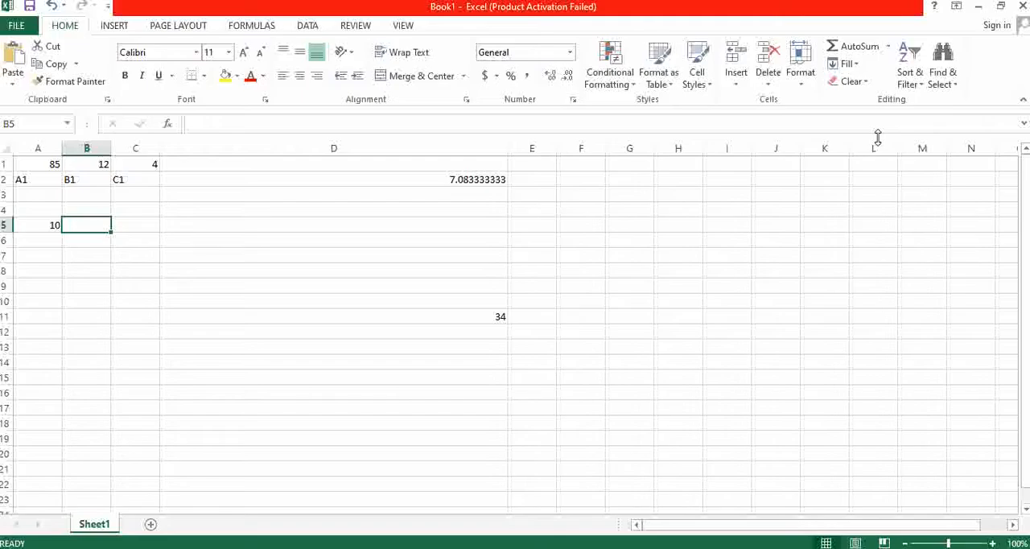
type("42")
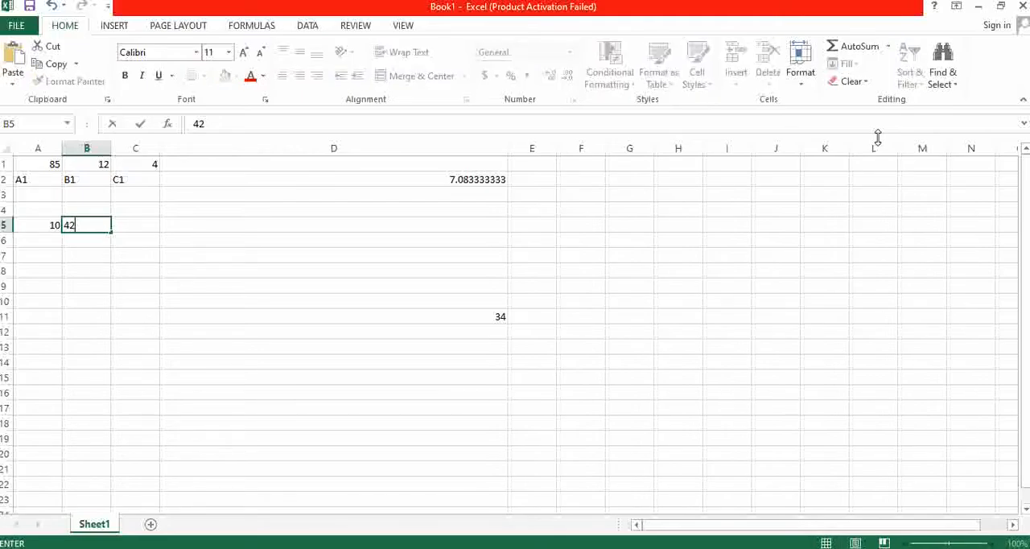
key("Tab")
key("Tab")
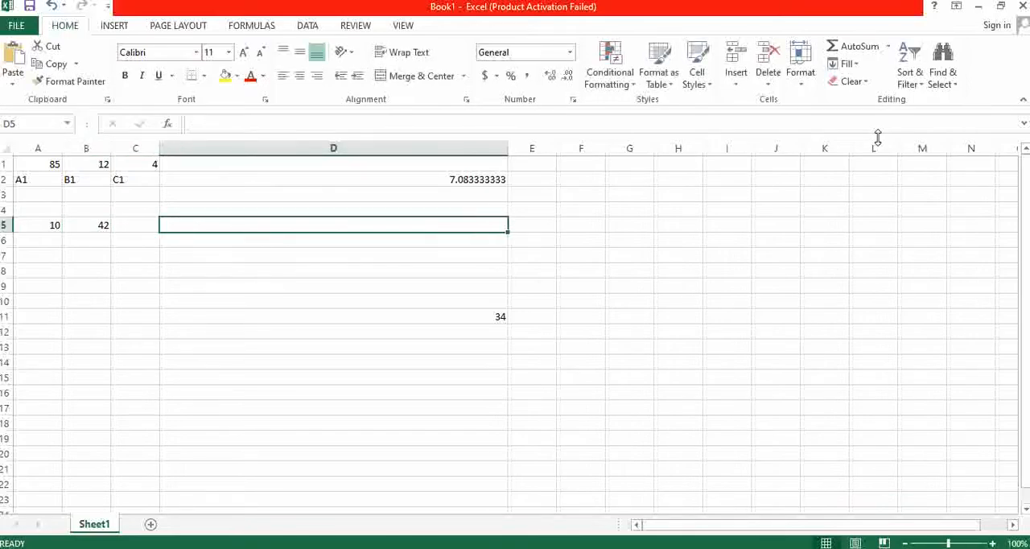
- Enter the formula =SUM(10+42) in cell D5, using the literal numbers instead of cell references
type("=s")
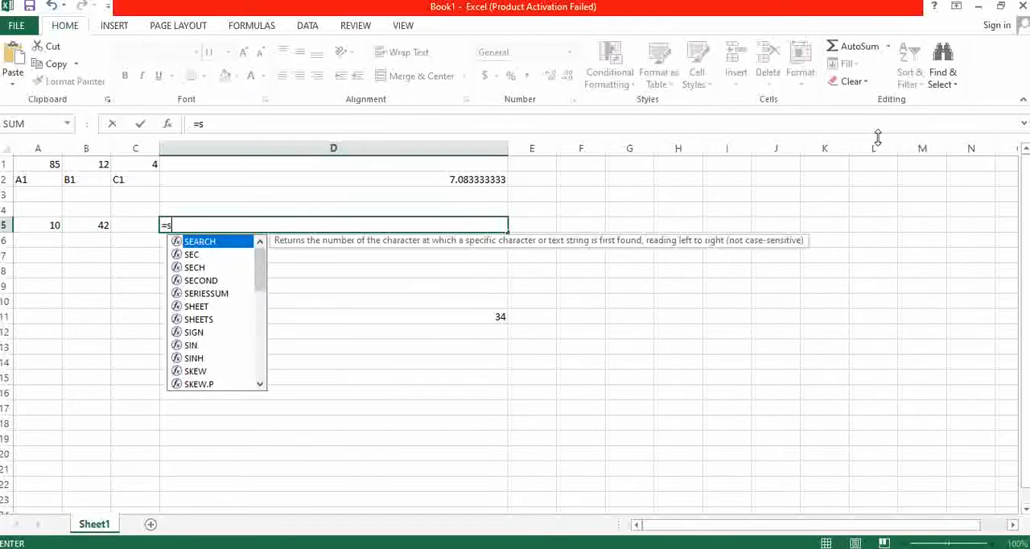
type("um")
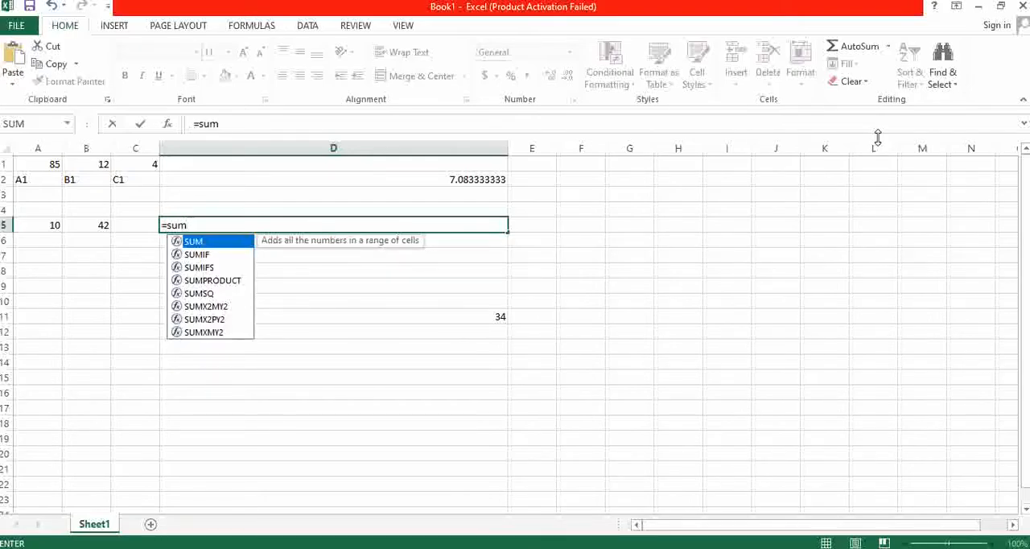
type("(")
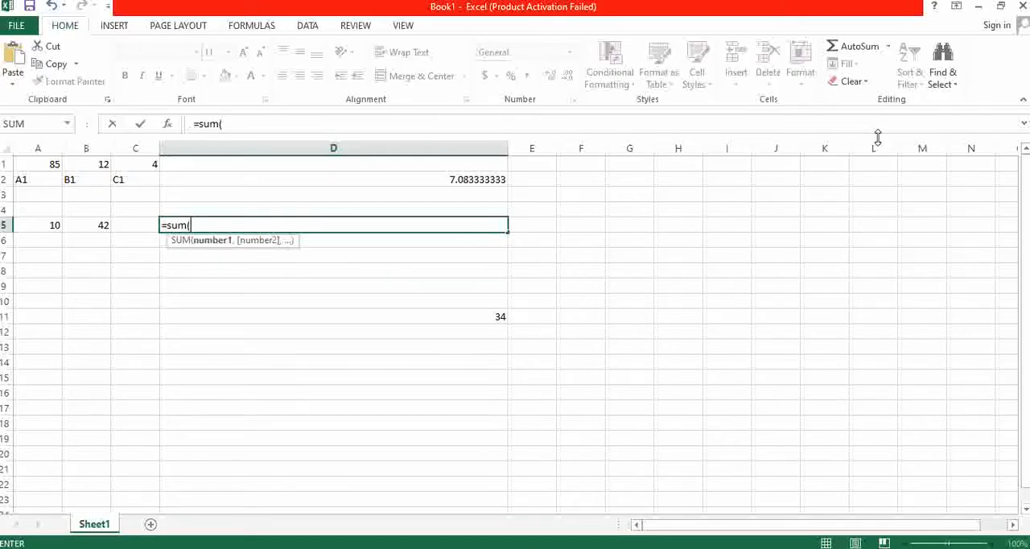
type("10+42)")
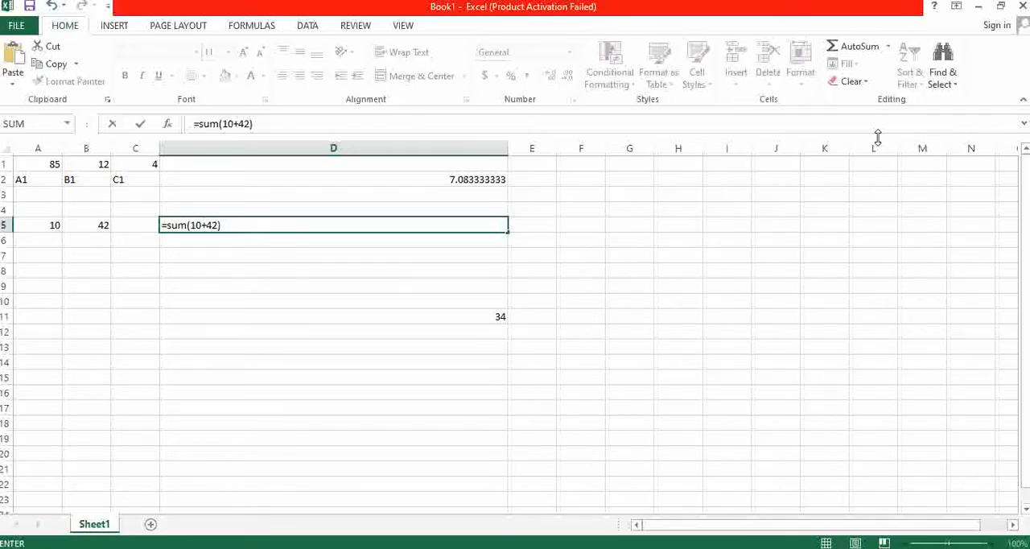
key("Return")
key("Up")
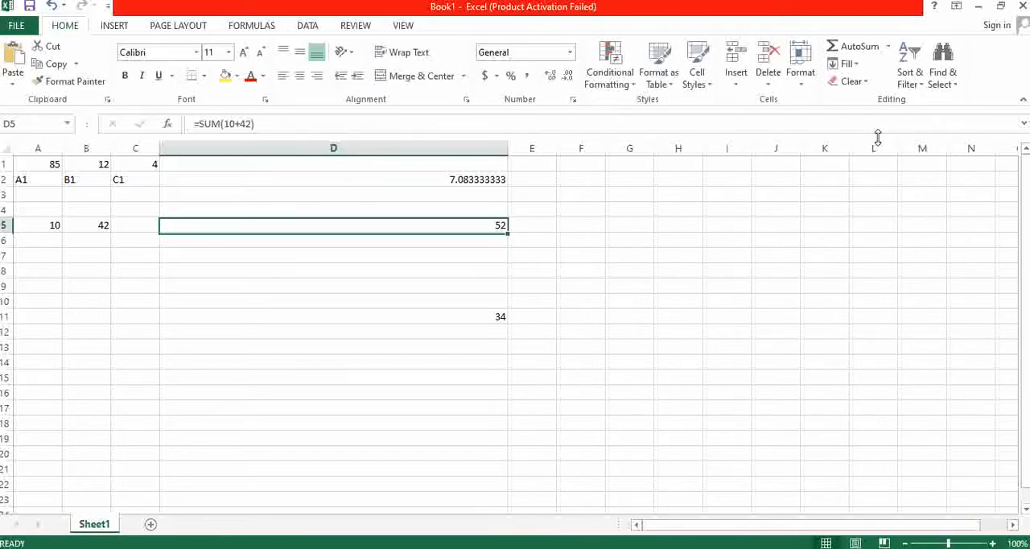
- Set cell B5 to 35 and reselect the formula cell D5 to check its result
key("Left")
key("Left")
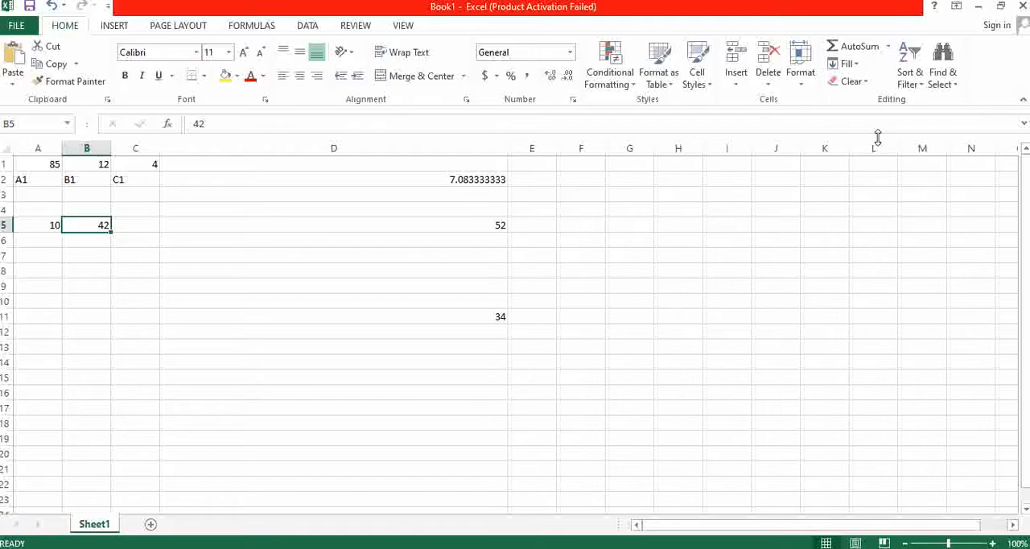
type("35")
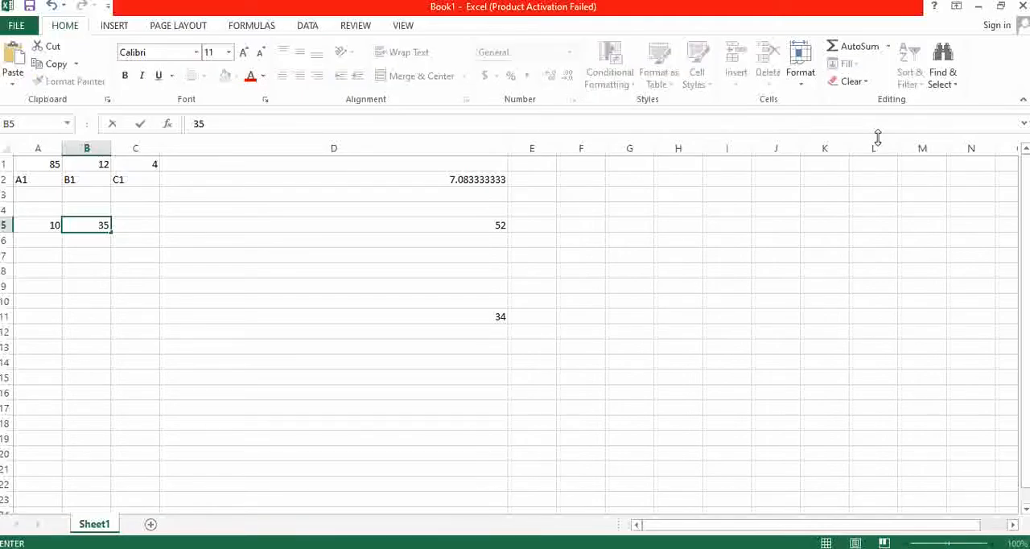
key("Return")
key("Right")
key("Up")
key("Right")
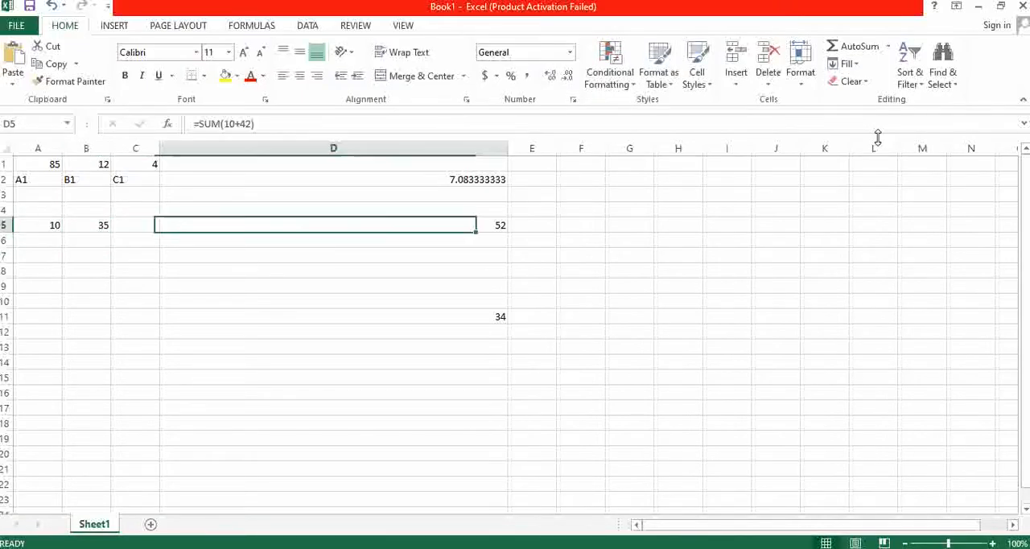
key("Right")
key("Left")
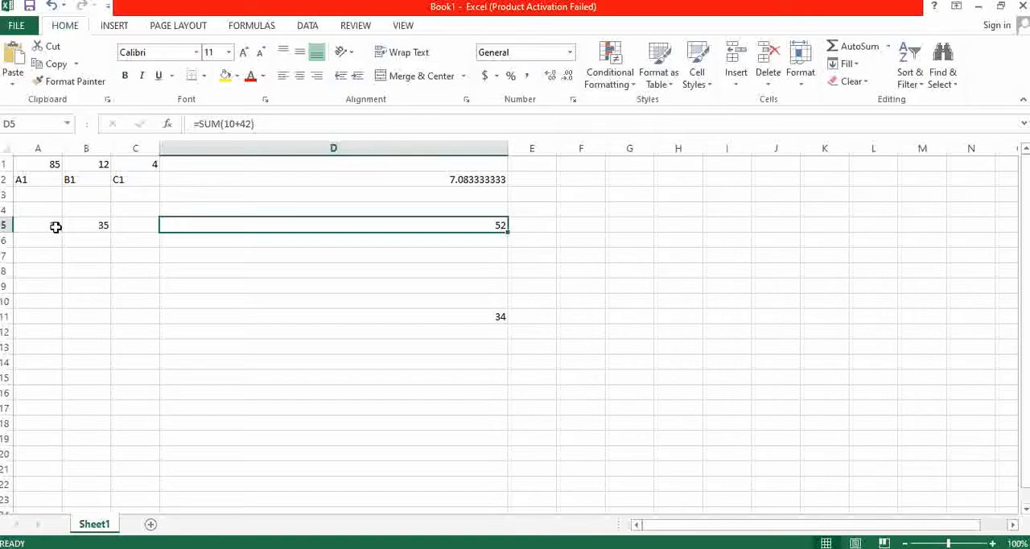
- Replace the literal numbers in D5's formula with cell references so it reads =SUM(A5+B5)
left_click(233, 123)
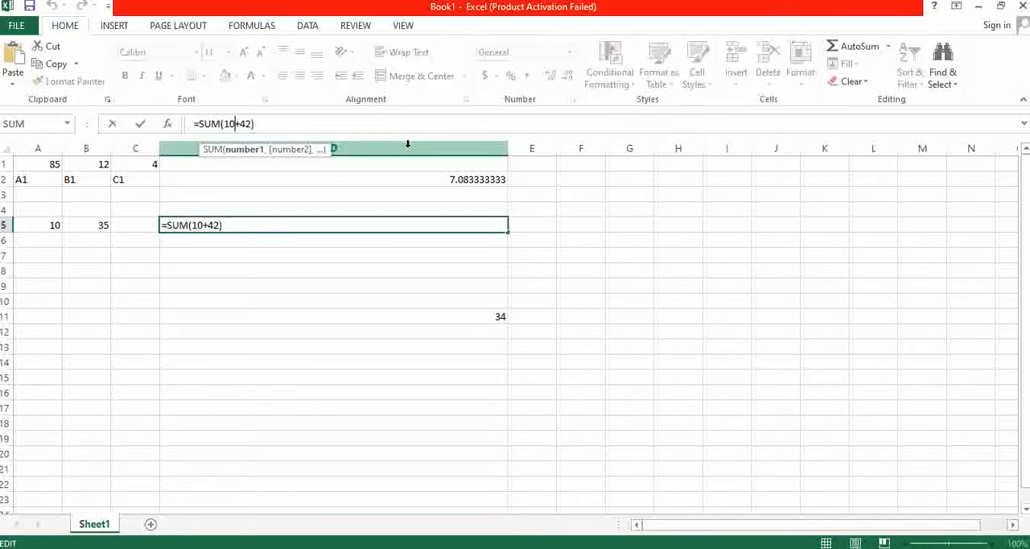
key("BackSpace")
key("BackSpace")
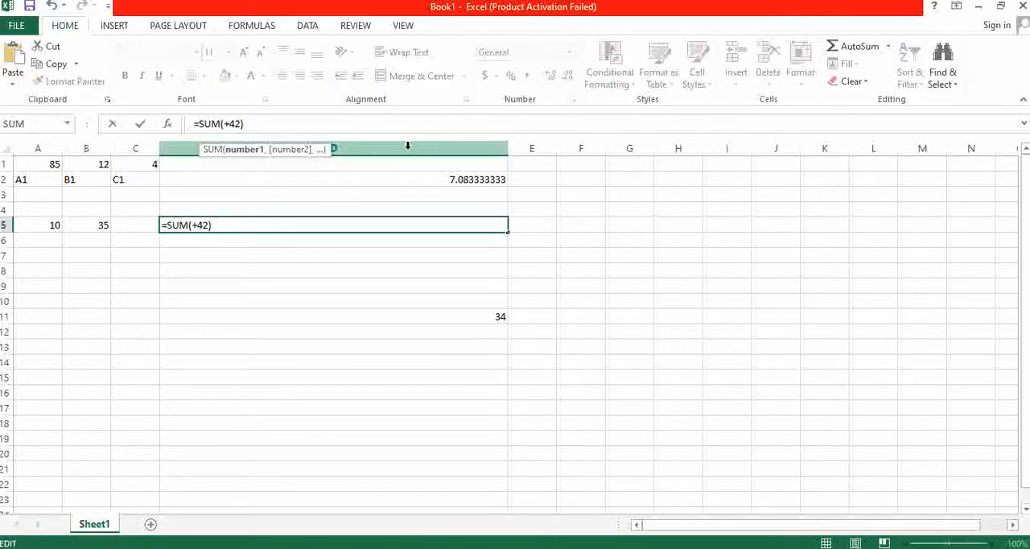
left_click(53, 225)
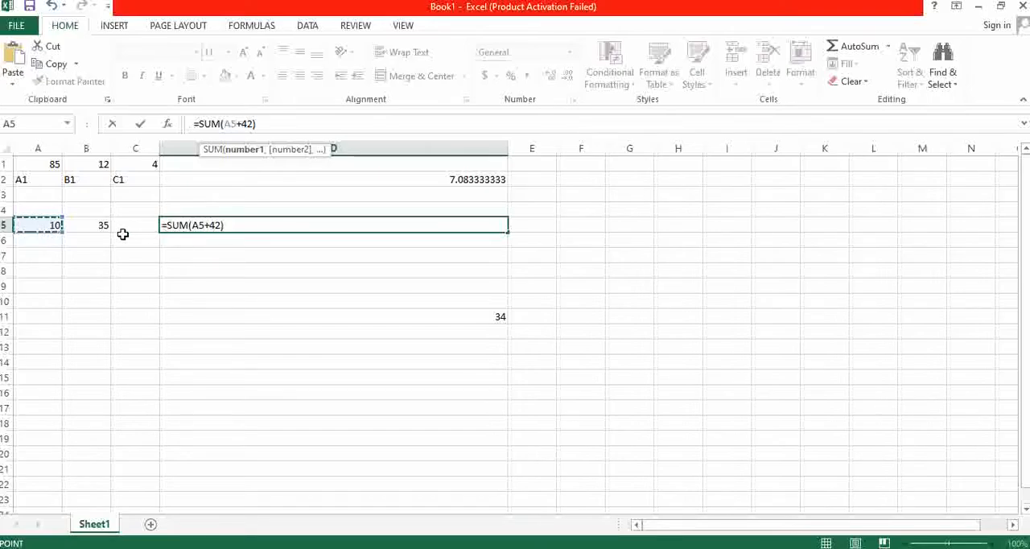
left_click(215, 225)
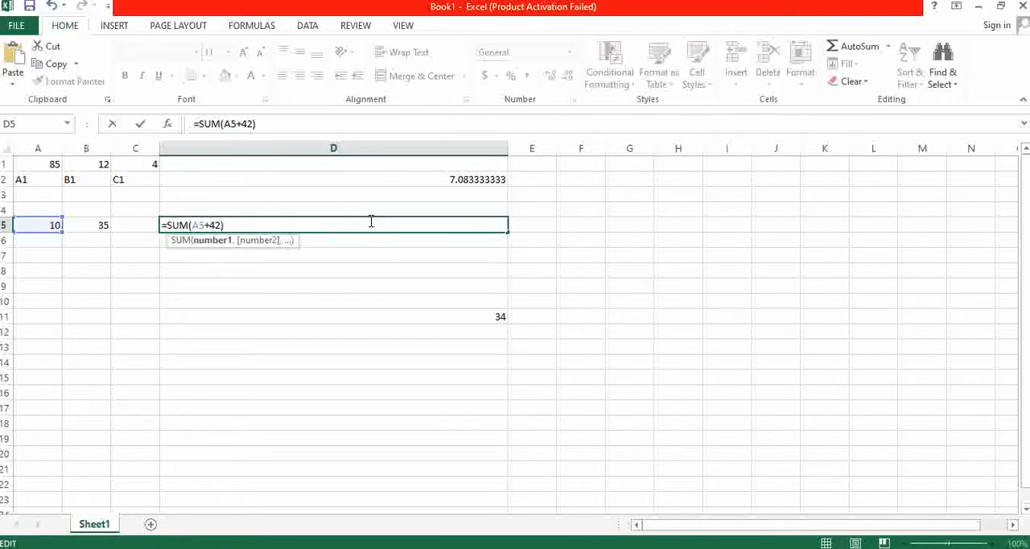
key("BackSpace")
key("BackSpace")
left_click(103, 224)
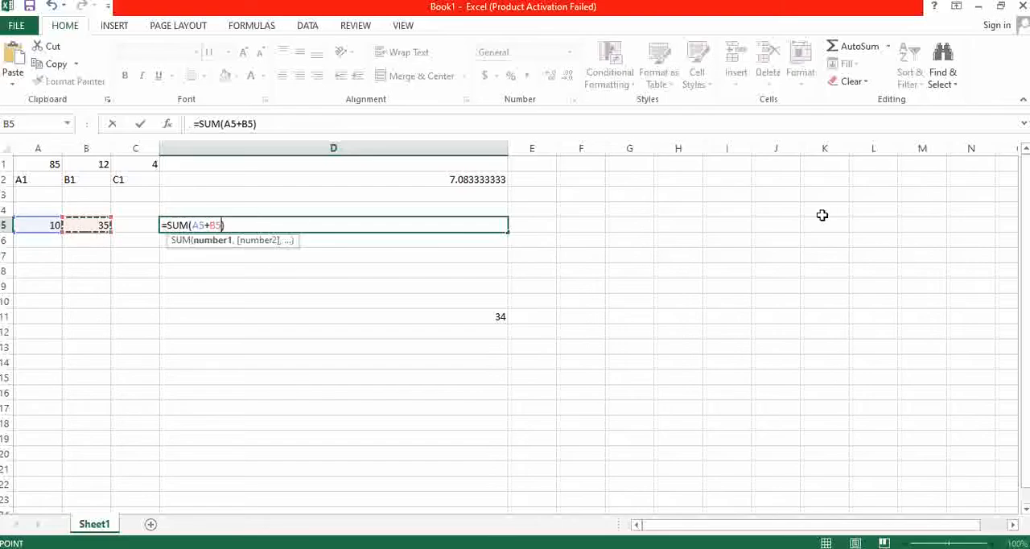
key("Return")
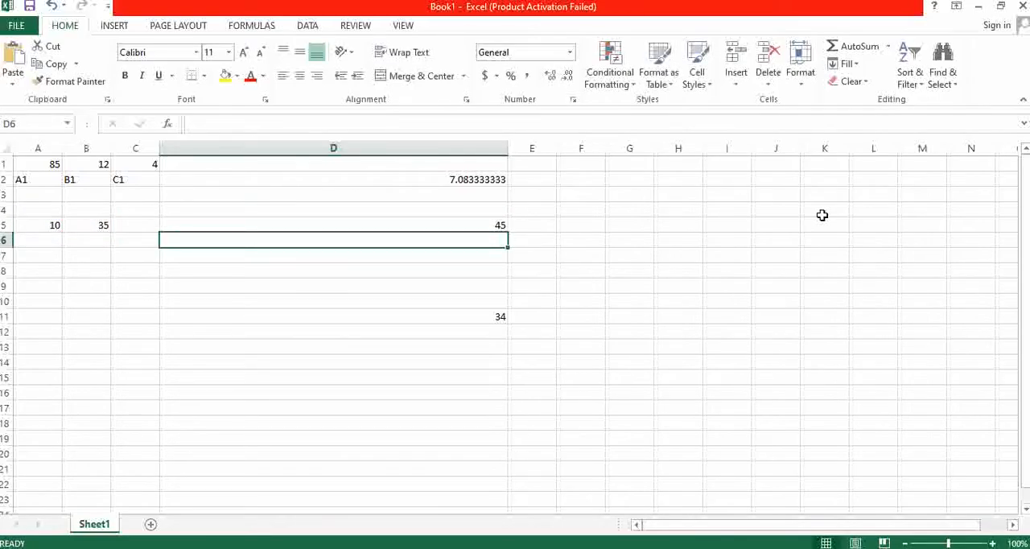
- Set cell A5 to 14 and cell B5 to 12 to test the reference-based formula
key("Up")
key("Left")
key("Left")
key("Left")
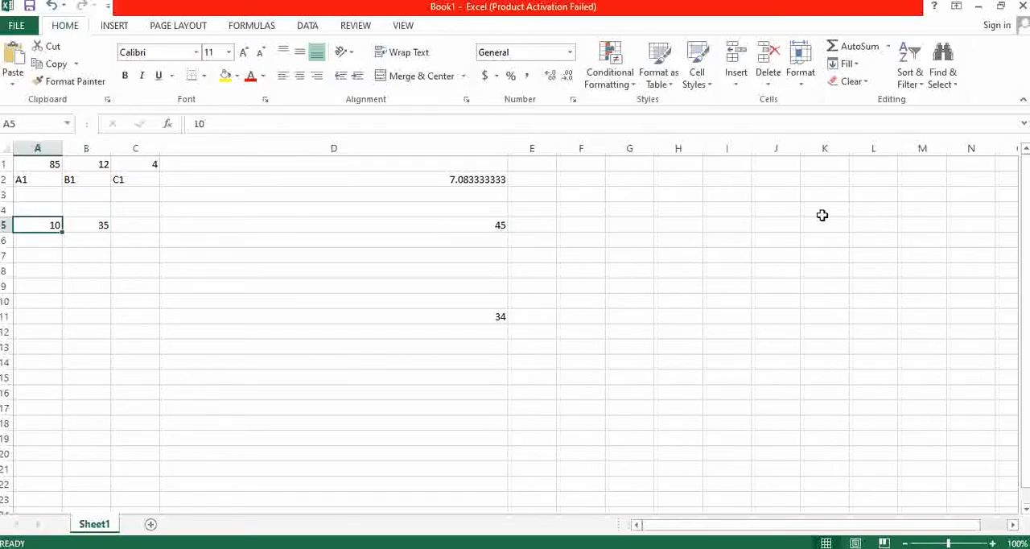
type("14")
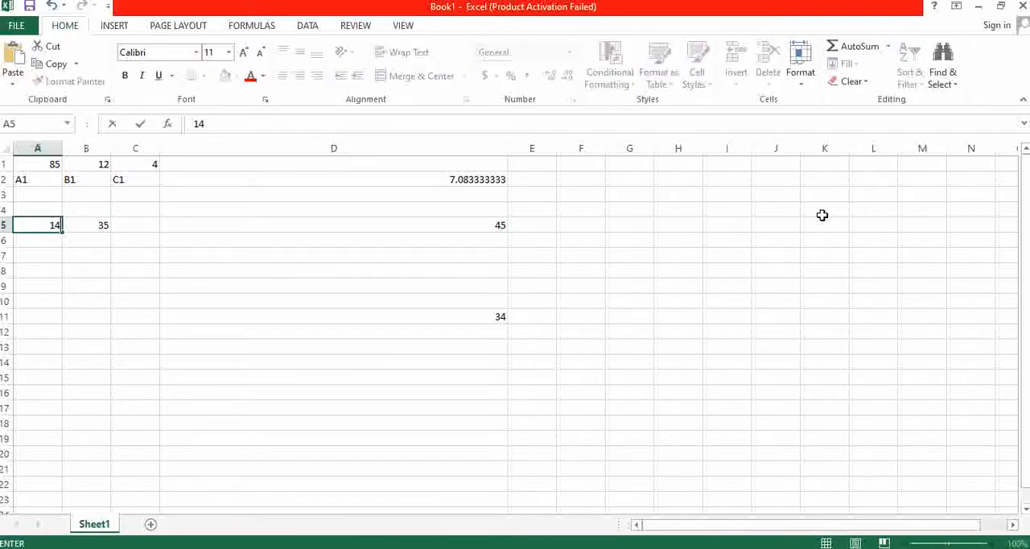
key("Right")
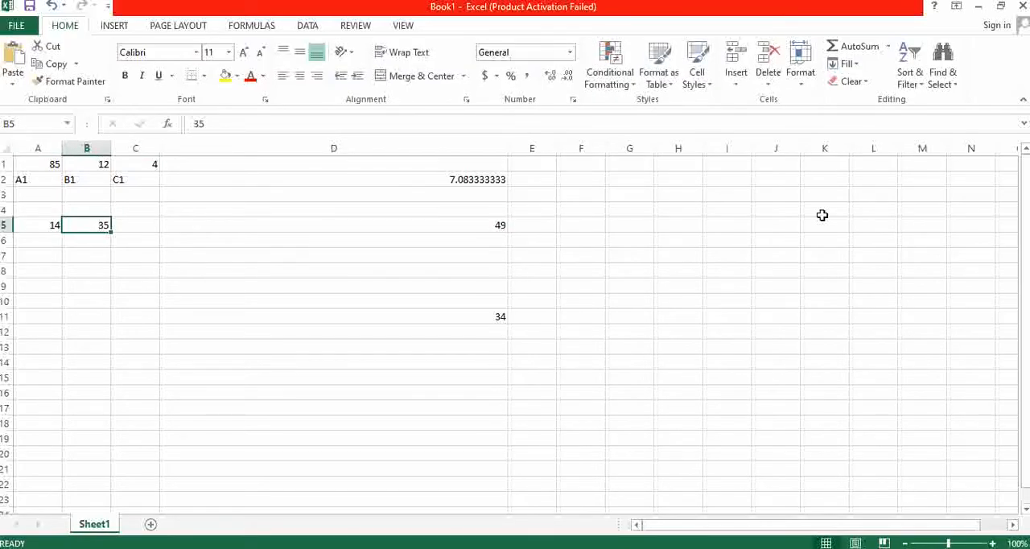
key("Up")
key("Down")
type("12")
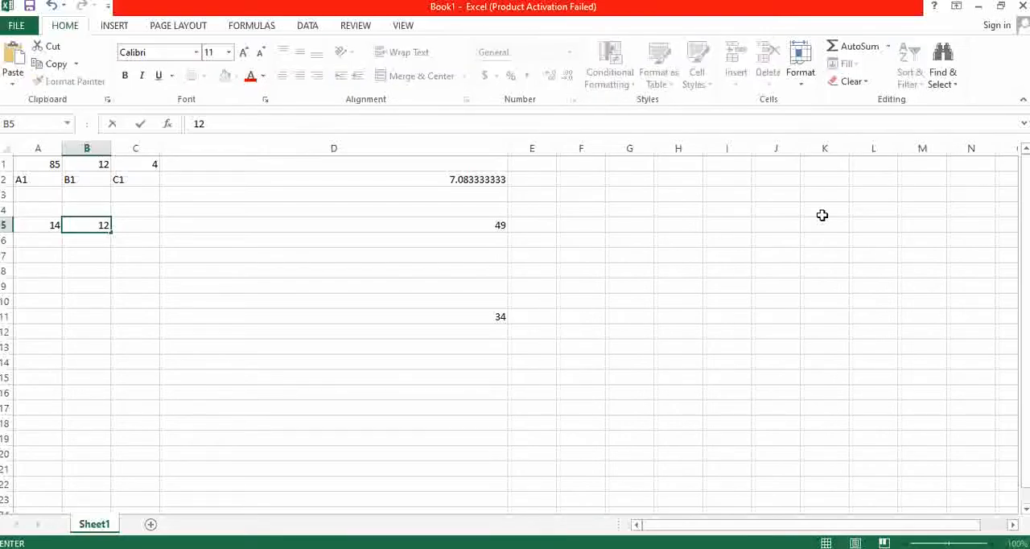
key("Return")
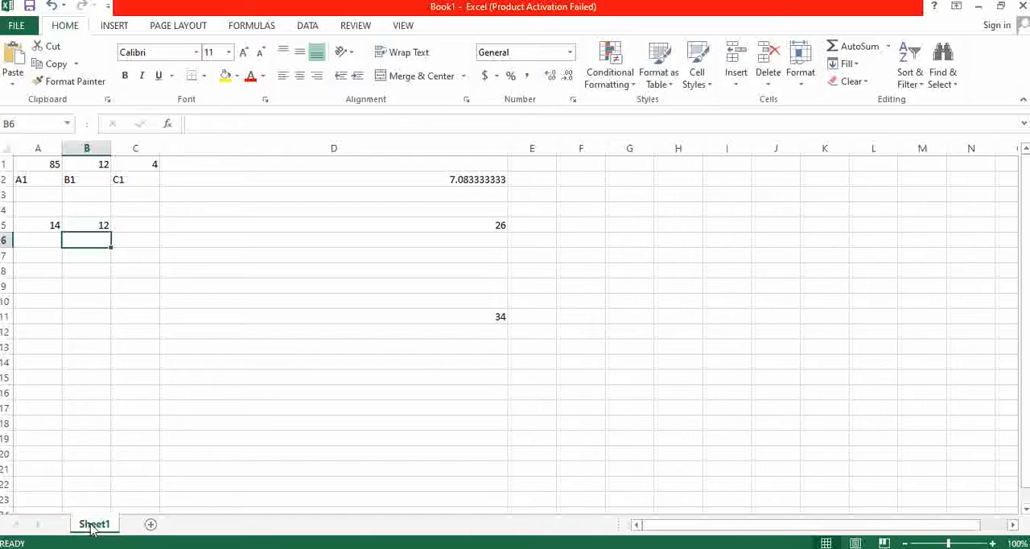
- Add four new worksheets to the workbook and switch to Sheet2
left_click(101, 334)
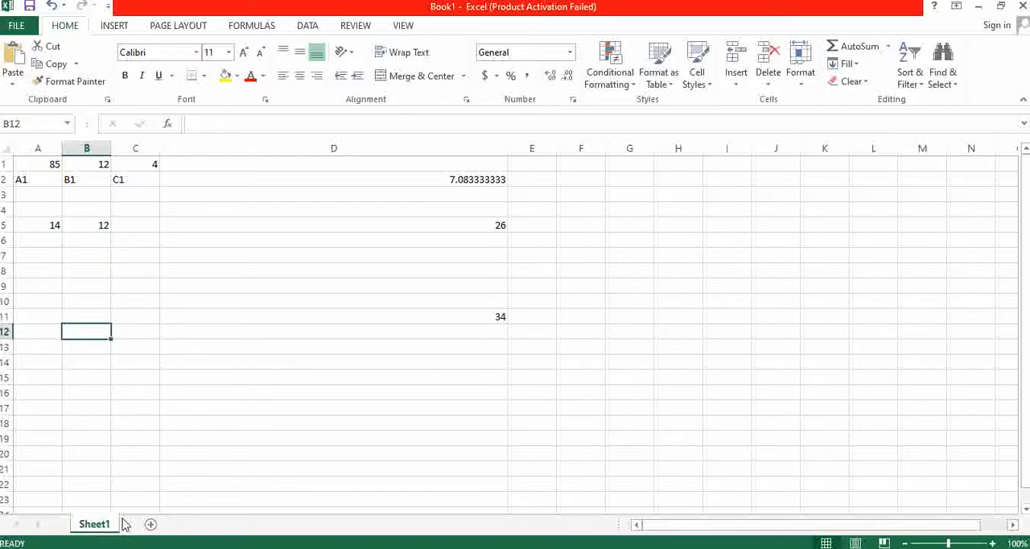
left_click(150, 525)
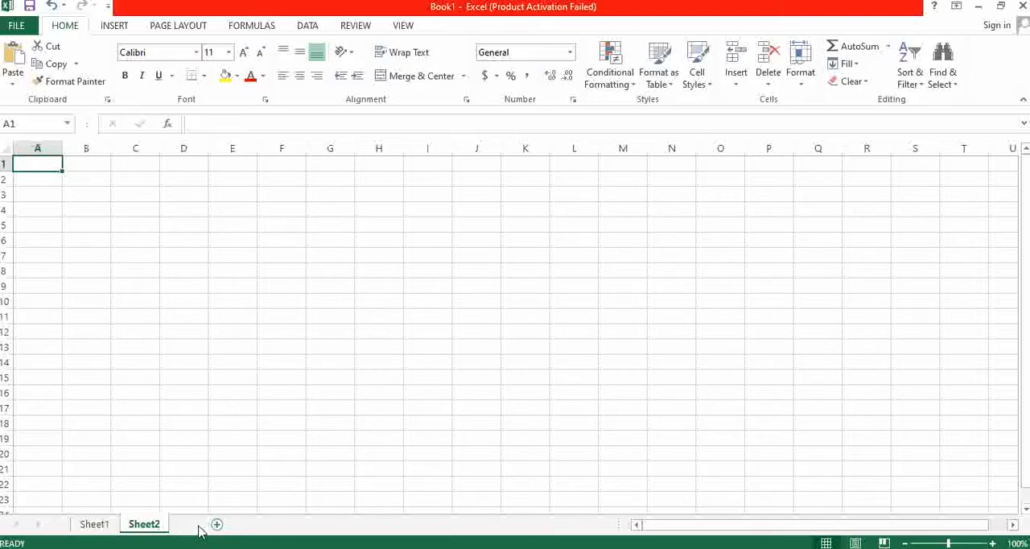
left_click(216, 525)
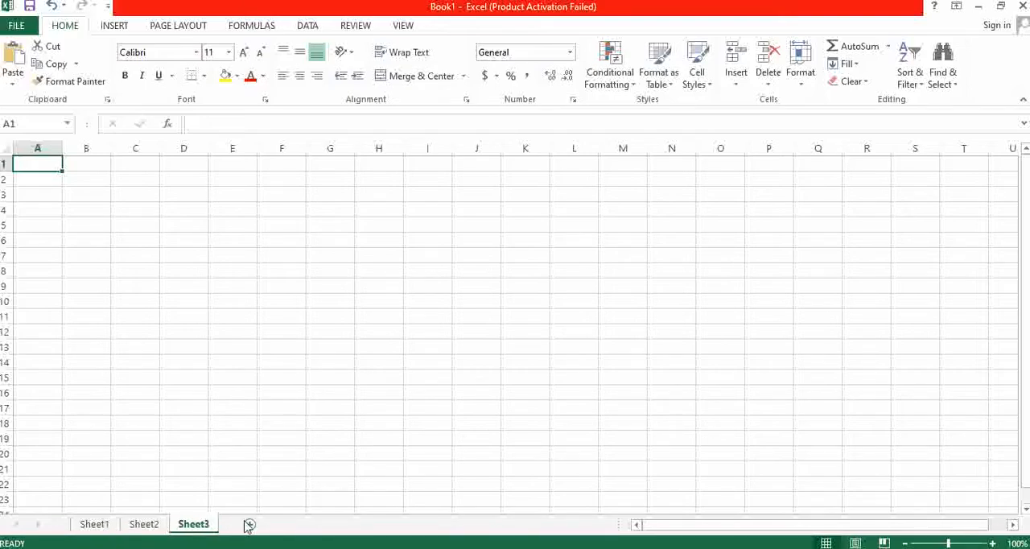
left_click(248, 524)
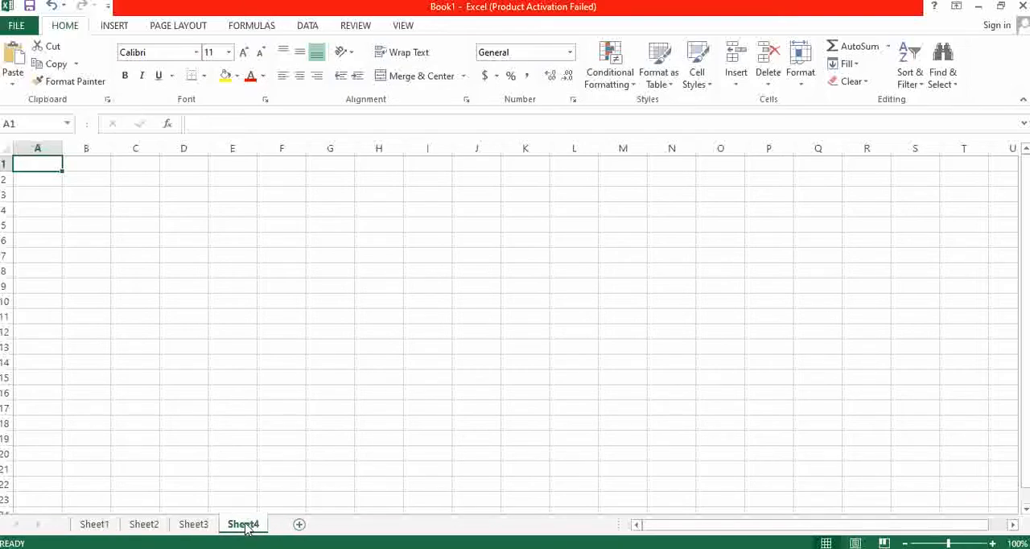
left_click(298, 525)
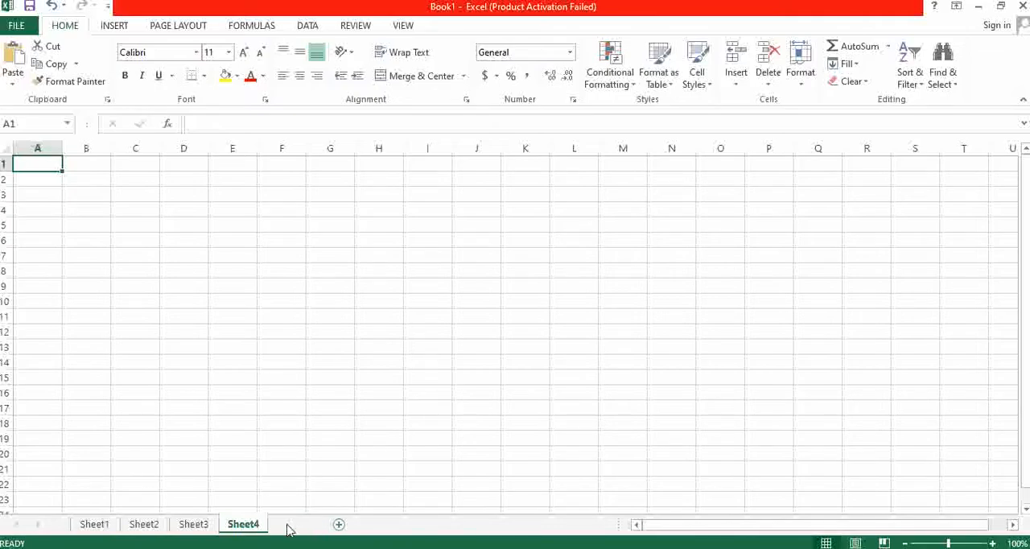
left_click(94, 523)
left_click(144, 524)
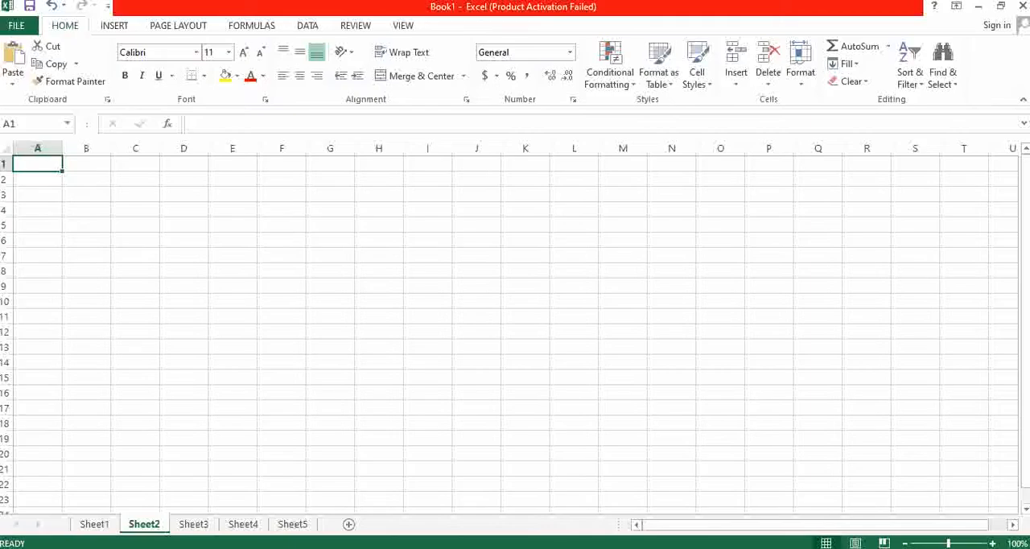
- Jump from column A to the worksheet's last row and last column, cell XFD1048576, to examine the sheet's limits
left_click(37, 148)
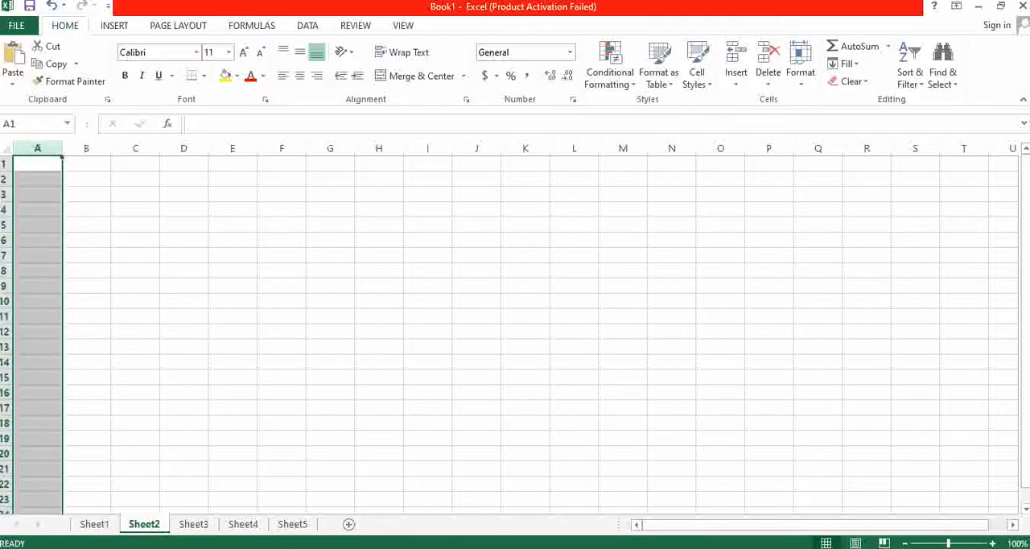
key("ctrl+Down")
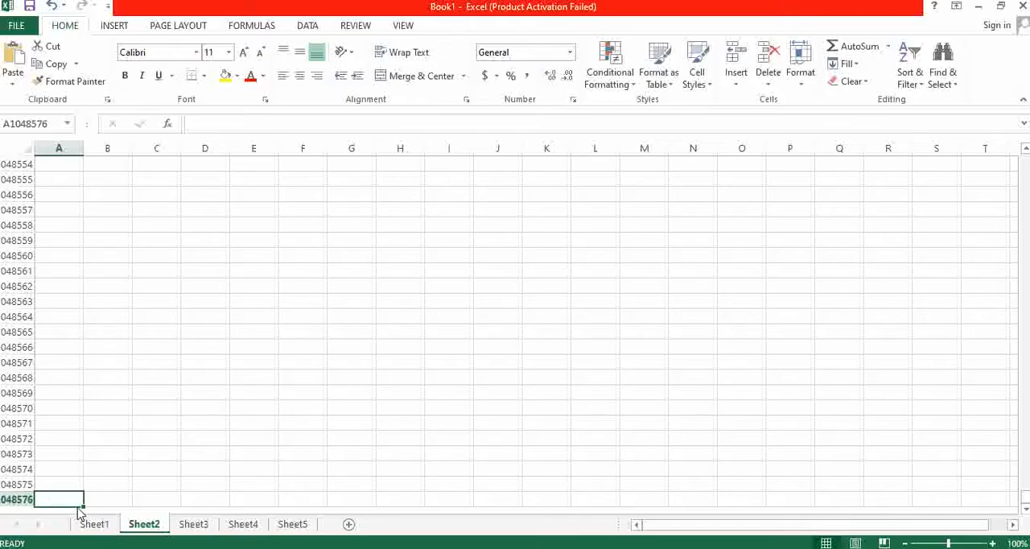
key("ctrl+Right")
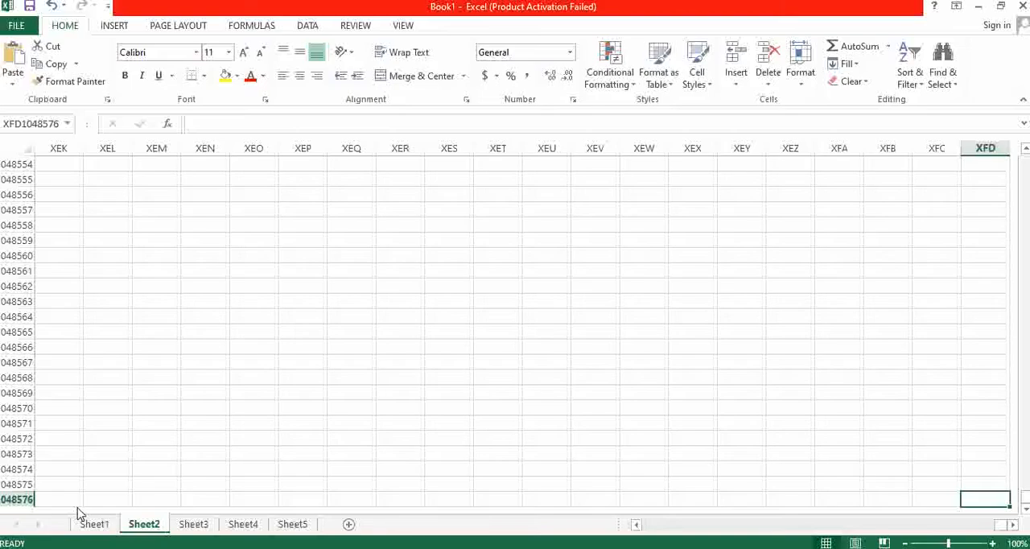
- Go back up to the first row of the sheet in column XEK, selecting cell XEK1
scroll(153, 485, "up", 20)
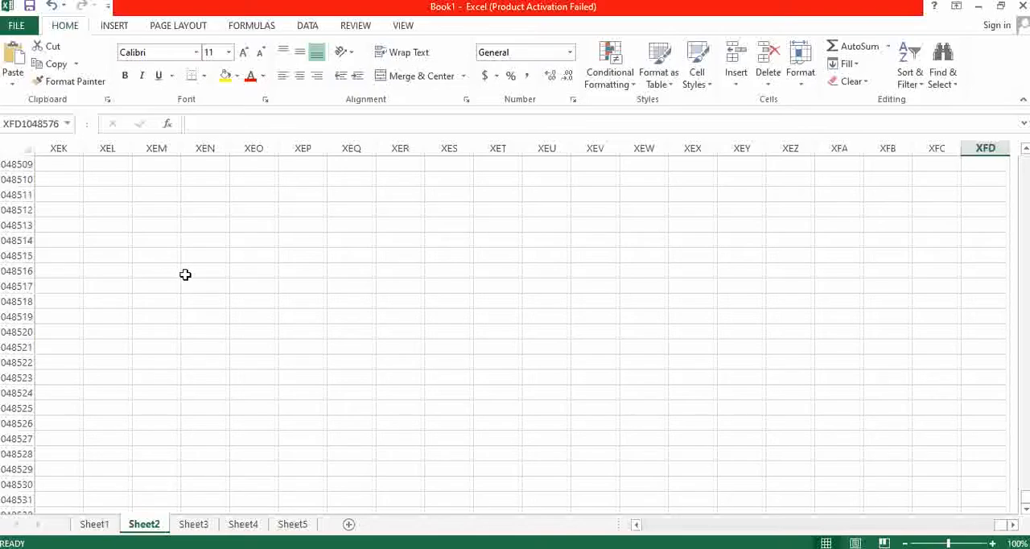
scroll(128, 242, "up", 12)
left_click(64, 164)
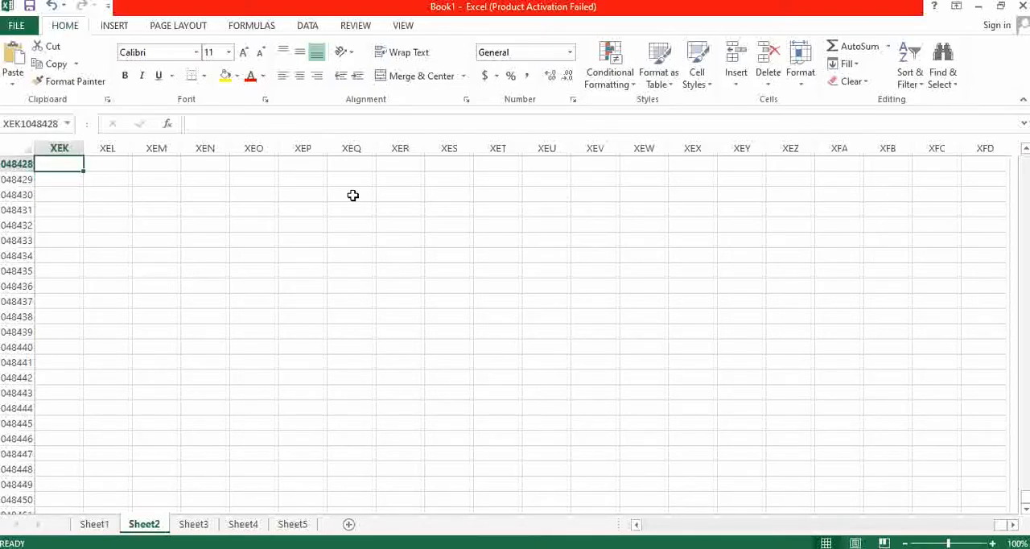
scroll(623, 278, "up", 1)
scroll(624, 278, "up", 4)
left_click(59, 239)
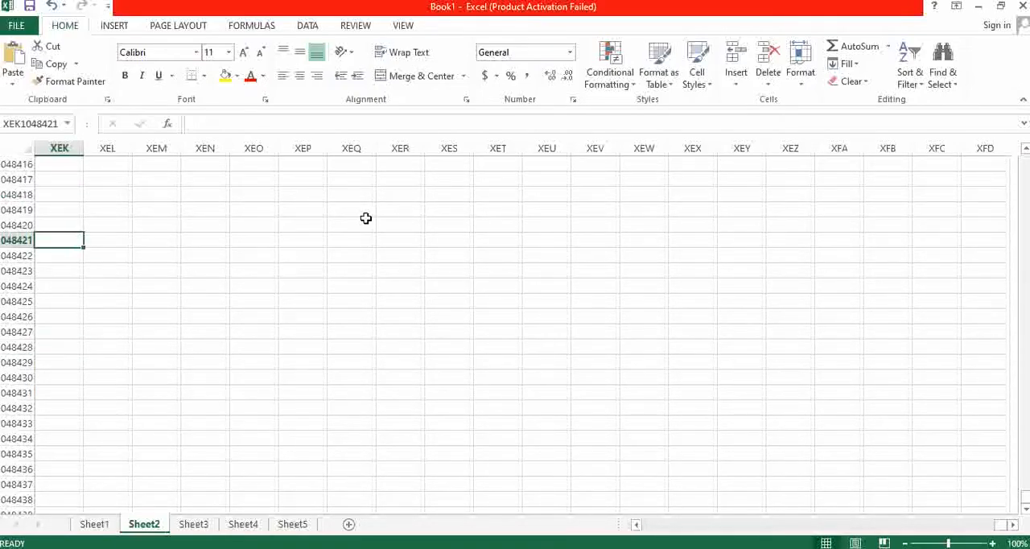
key("ctrl+Up")
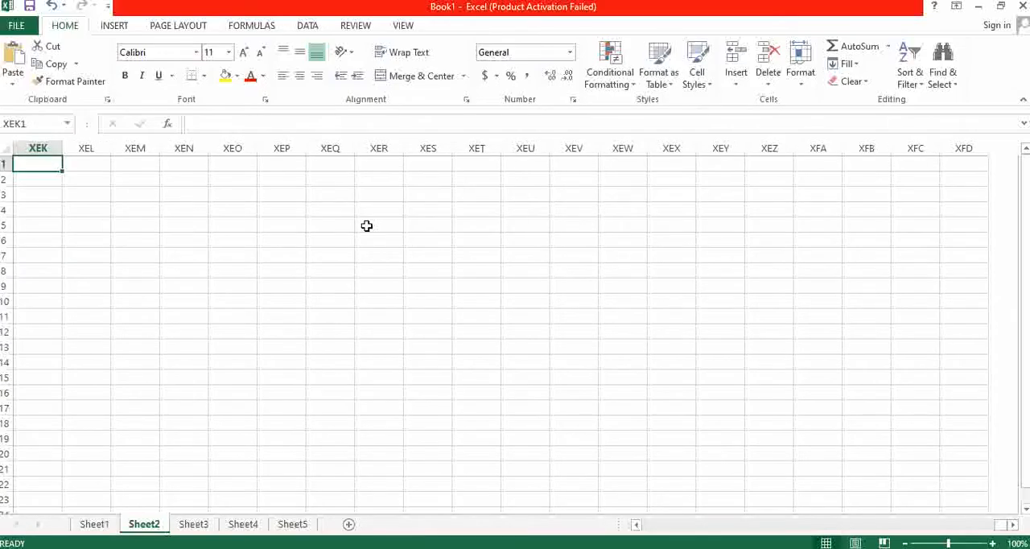
- Enter one very long string of random letters in cell XEK1, starting with "hsdjahkjdsgfjk" and ending in hundreds of repeated h's
type("hsdj")
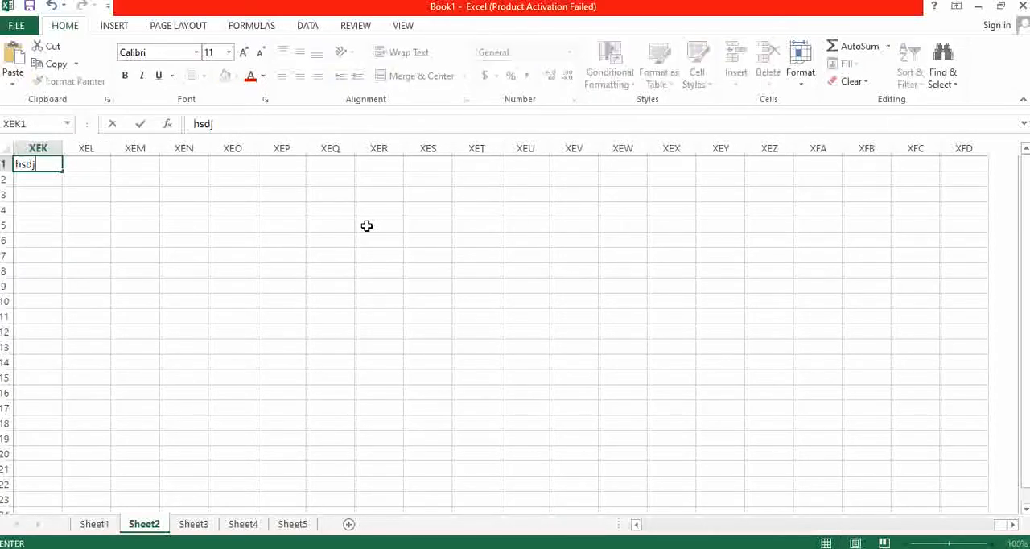
type("ahkjdsgfjkdsabaagfjkgdskjabdmngfudgs")
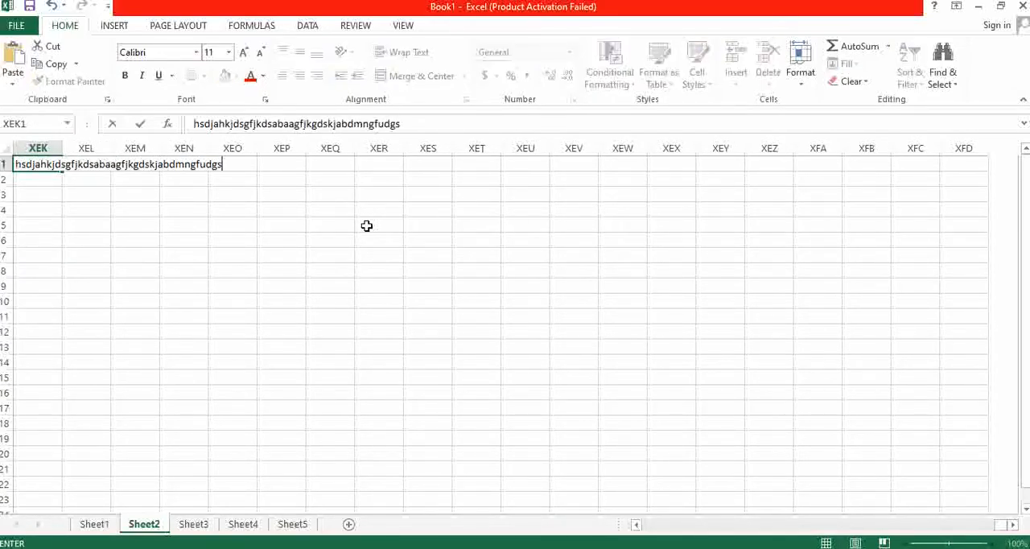
type("jkgfjgdskjhkajdhjsuok")
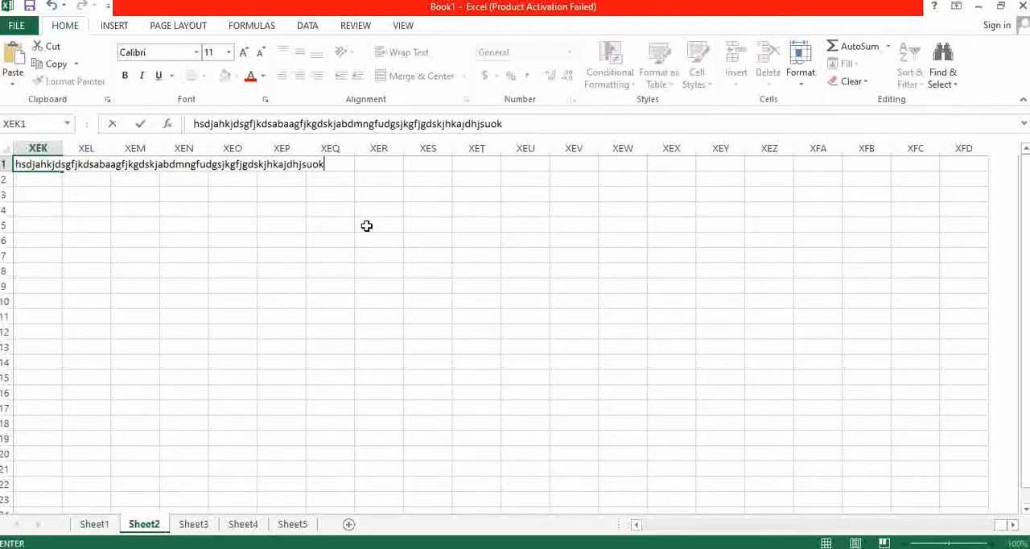
type("hdugsubdmnshjhjfb")
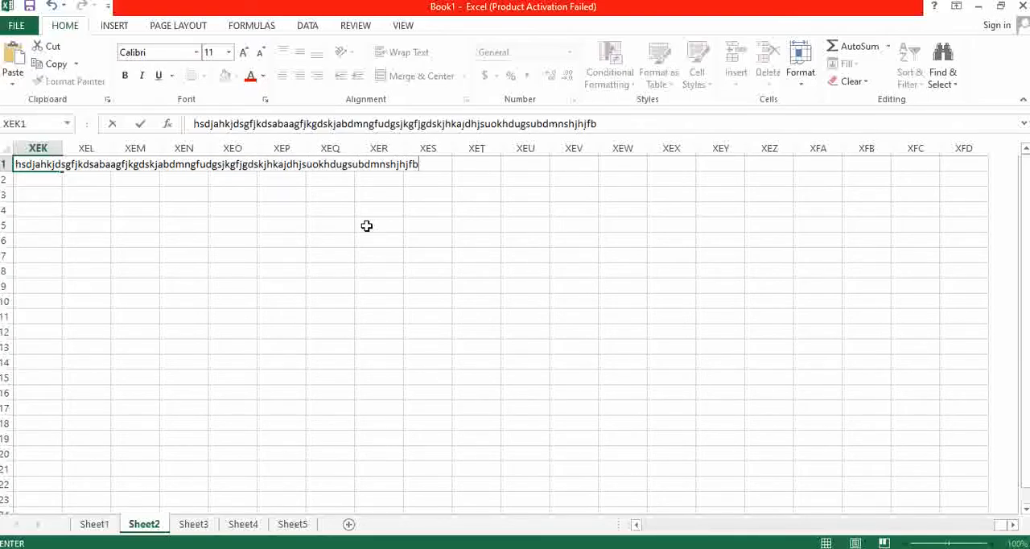
type("nchddddddddddhh")
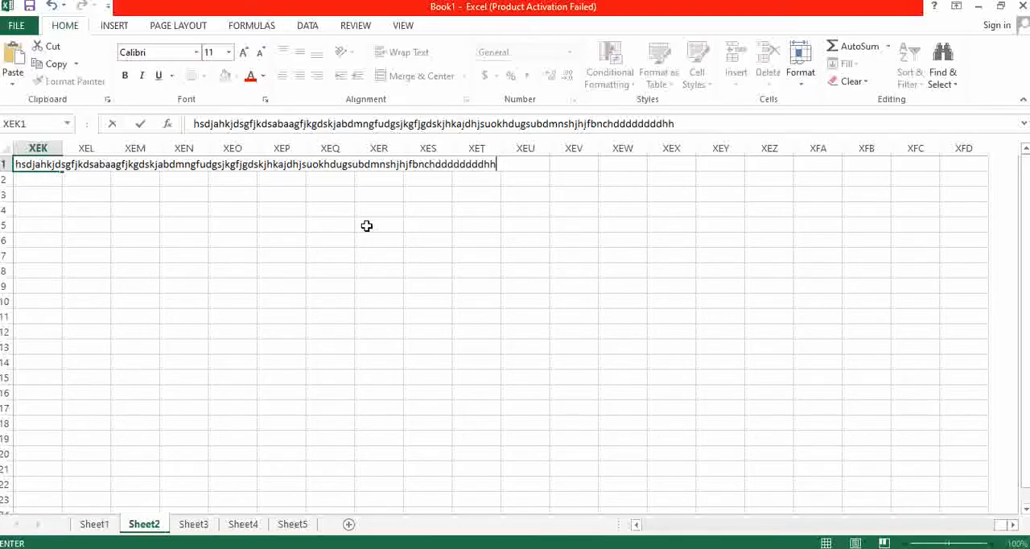
type("hhhhhhhhhhhhhhhhhhhhhhhhhhhhhhhhhhhhhhhhhhhhhhhhhhhhhhhhhhhhhhhhhhhhhhhhhhhhhhhhhhhhhhhhh")
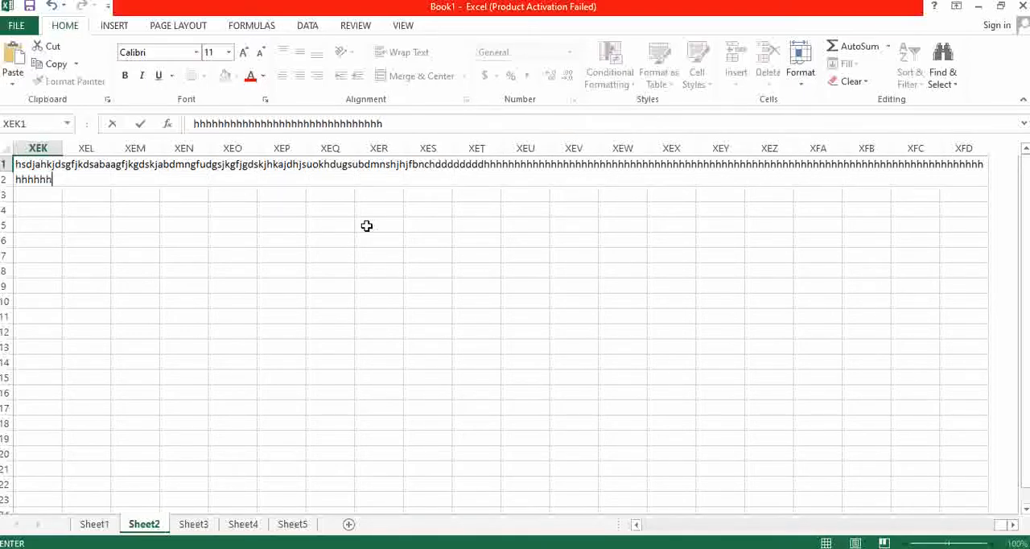
type("hhhhhhhhhhhhhhhhhhhhhhhhhhhhhhhhhhhhhhhhhhhhhhhhhhhhhhhhhhhhhhhhhhhhhhhhhhhhhhhhhhhhhhhhhhhh")
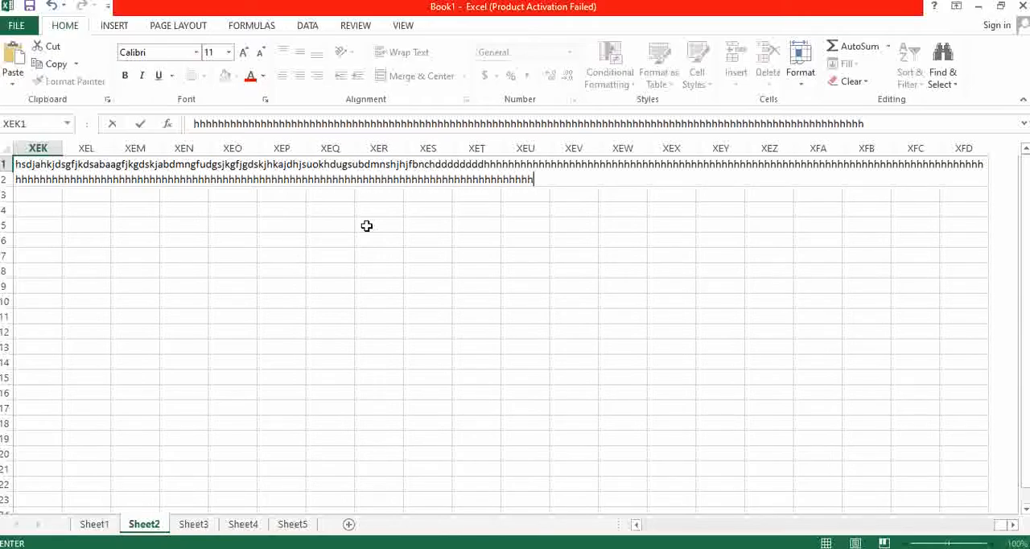
type("hhhhhhhhhhhhhhhhhhhhhhhhhhhhhhhhhhhhhhhhhhhhhhhhhhhhhhhhhhhhhhhhhhhhhhhhhhhhhhhhhhhhhhhhhhhhhhhhhhhhhhhhhhhhhhhhhhhhhhhhhhhhhhhhhhhhhhhhhhhhhhhh")
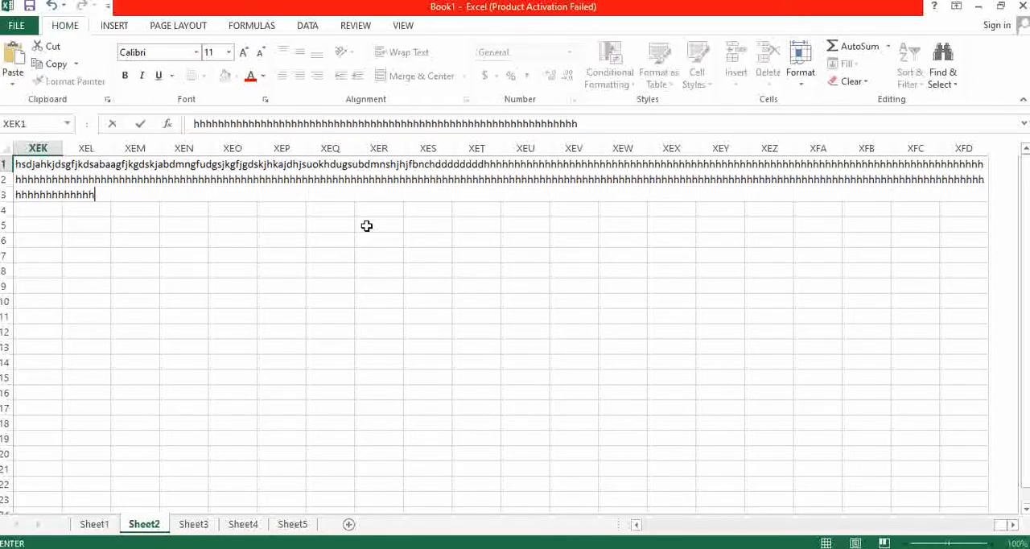
type("hhhhhhhhhhhhhhhhhhhhhhhhhhhhhhhhhhhhhhhhhhhhhhhhhhhhhhhhhhhhhhhhhhhhhhhhhhhhhhhhhhhhhh")
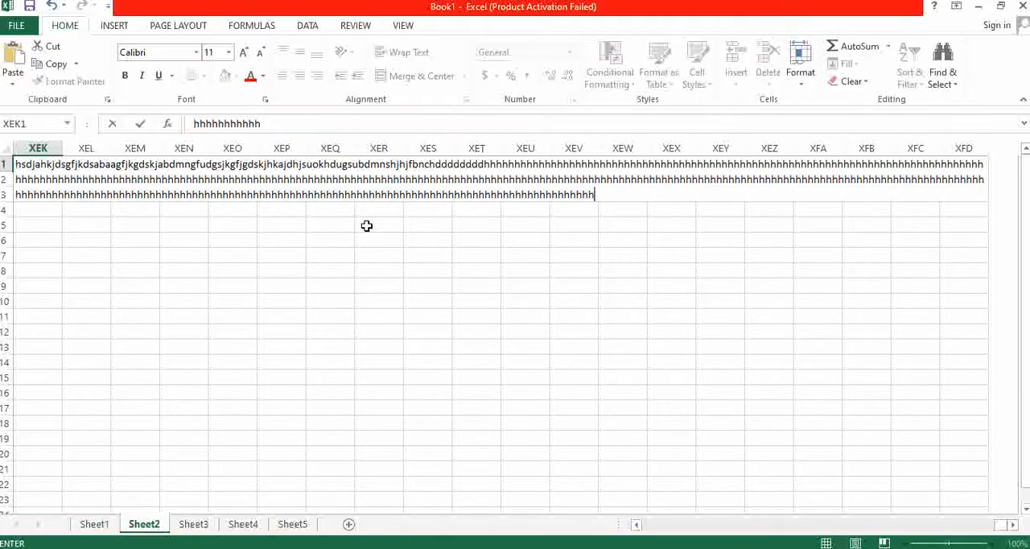
type("hhhhhhhhhhhhhhhhhhhhhhhhhhhhhhhhhhhhhhhhhhhhhhhhhhhhhhhhhhhhhhhhhhhhhhhhhhhhhh")
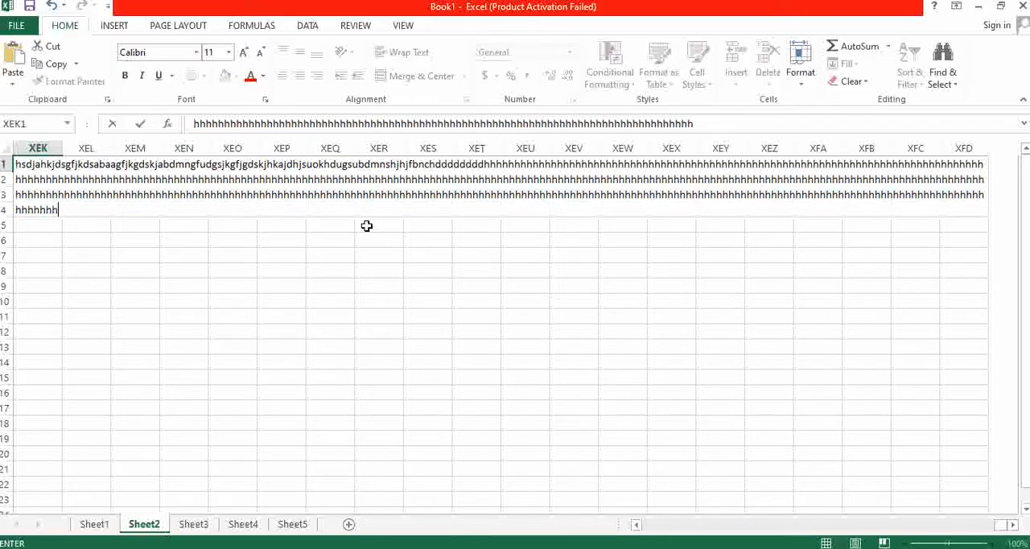
left_click(85, 255)
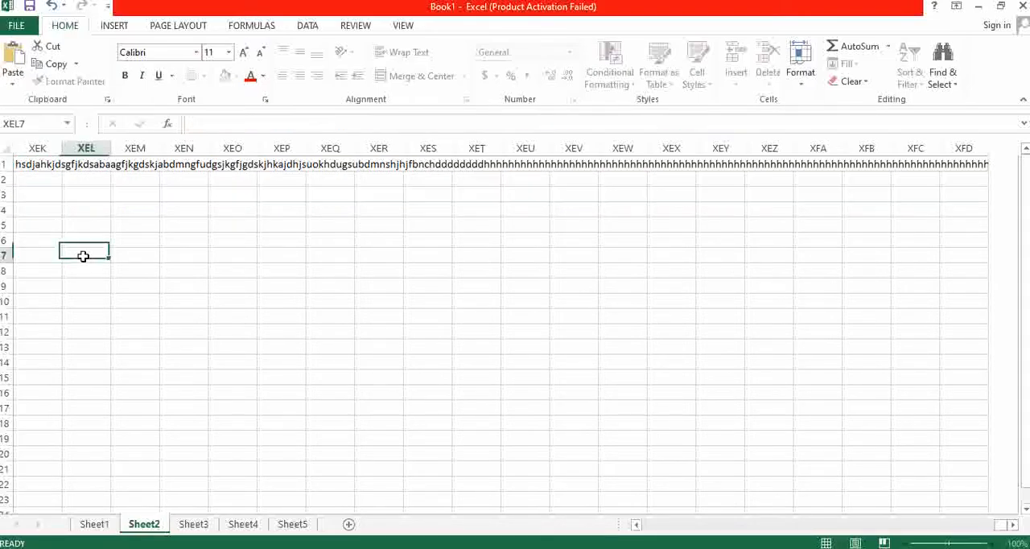
- Enter "fhghd" in cell XEL1, directly beside the long text
left_click(85, 166)
type("fhghd")
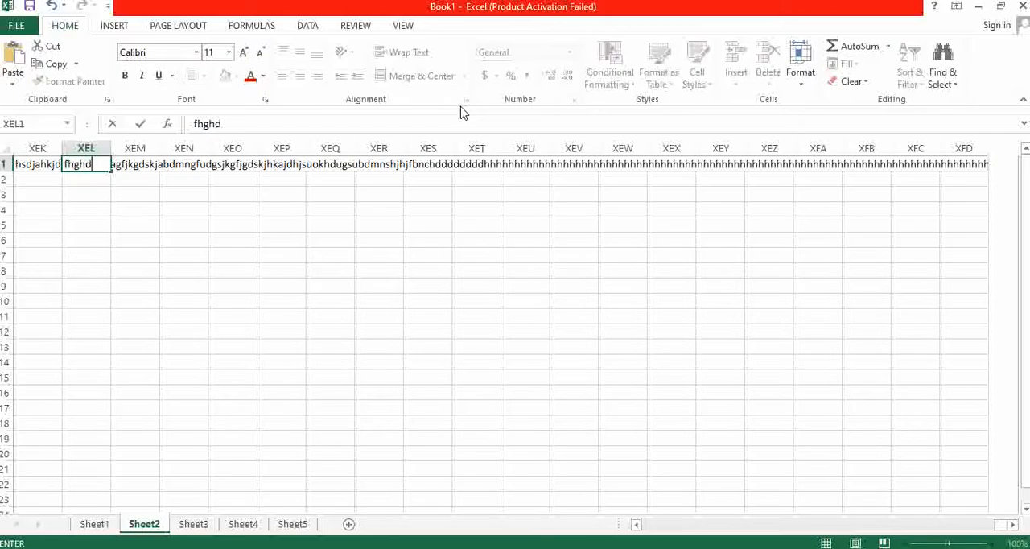
left_click(373, 270)
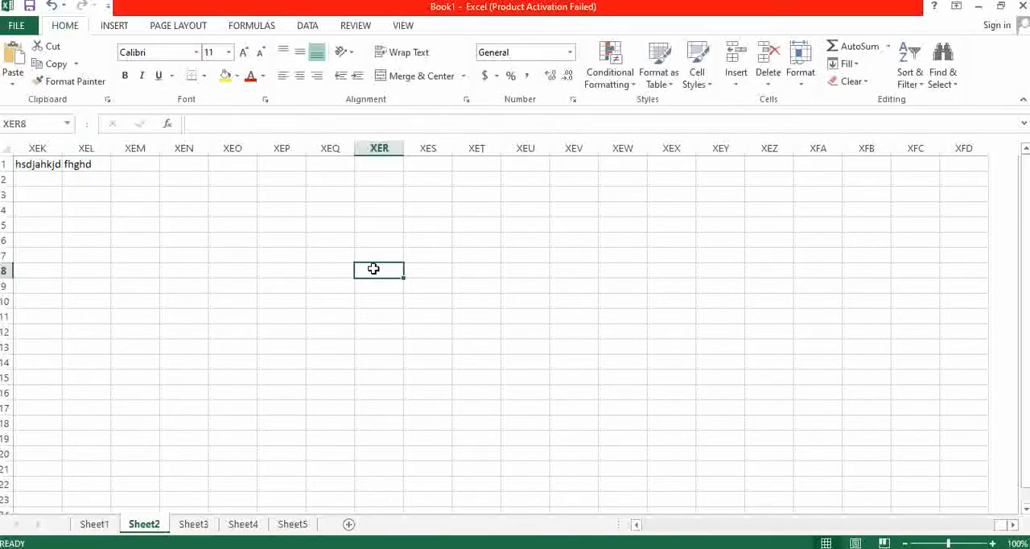
- Expand the formula bar to examine the full long text stored in cell XEK1
left_click(35, 164)
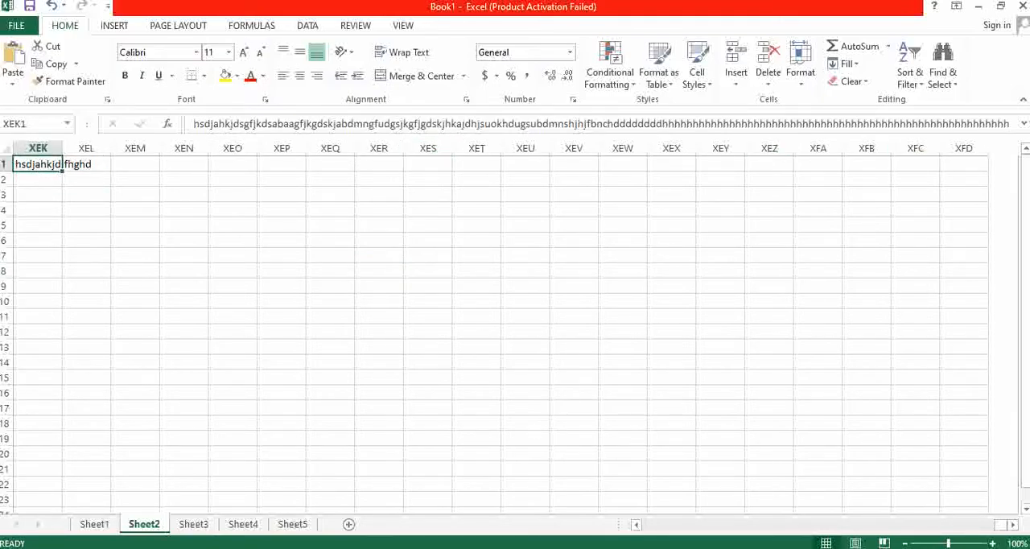
left_click(1024, 128)
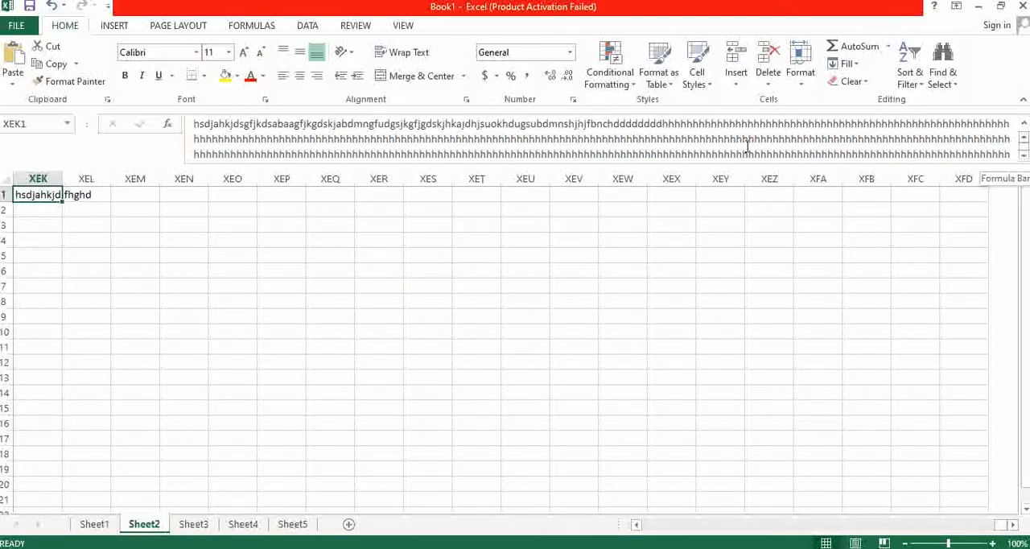
left_click_drag(192, 123, 1009, 157)
key("Escape")
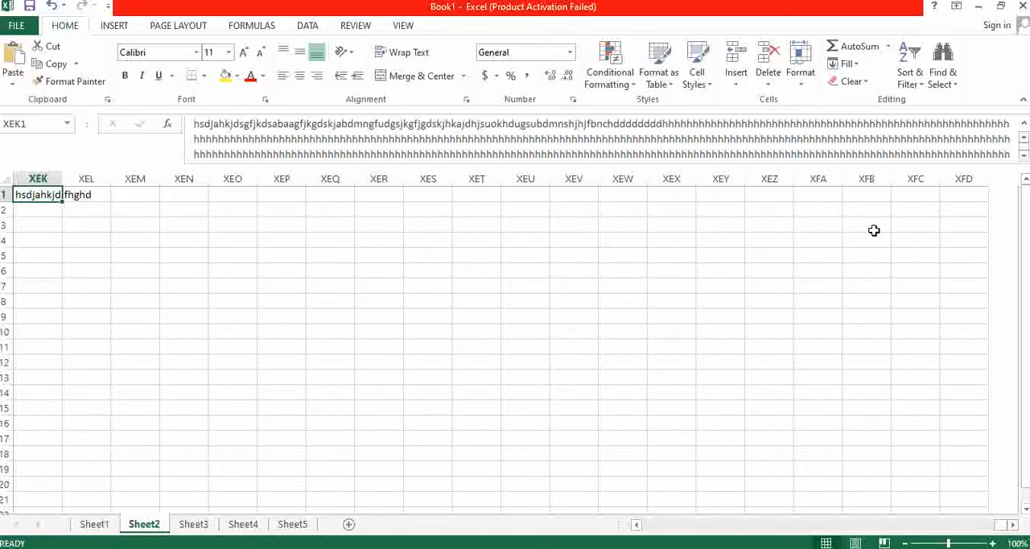
- Return to cell A1 and enlarge it by greatly widening column A and increasing the height of row 1
key("ctrl+Home")
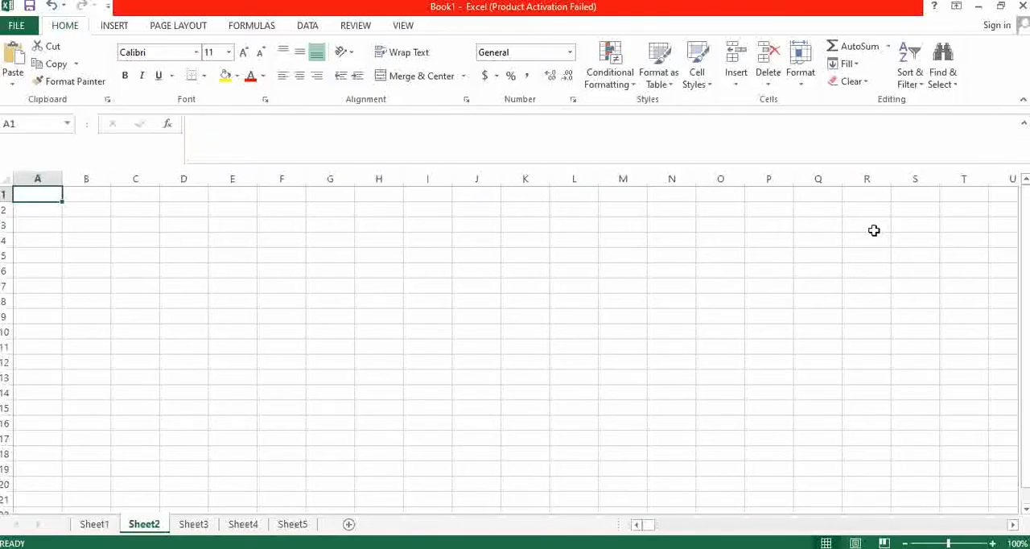
left_click_drag(62, 179, 242, 181)
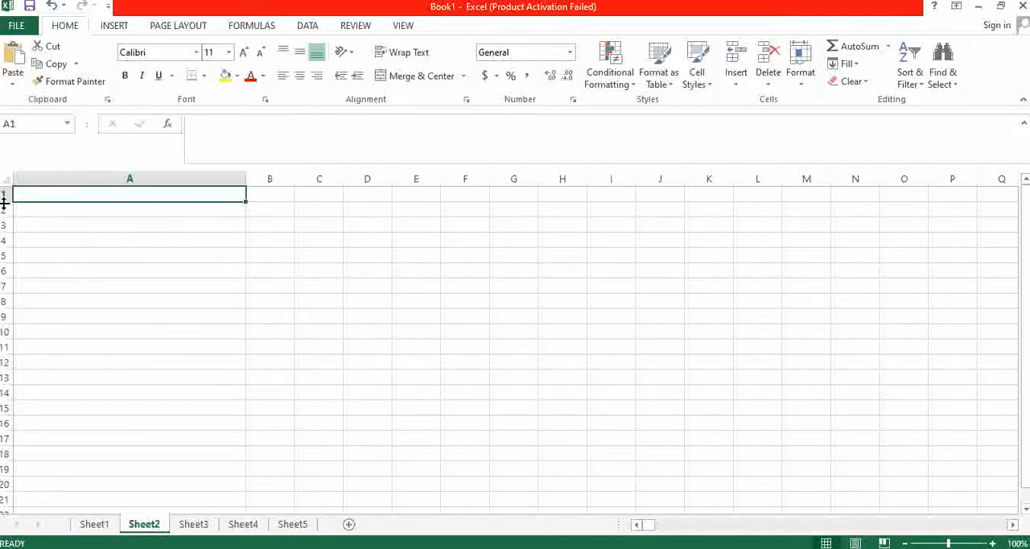
left_click_drag(7, 201, 48, 321)
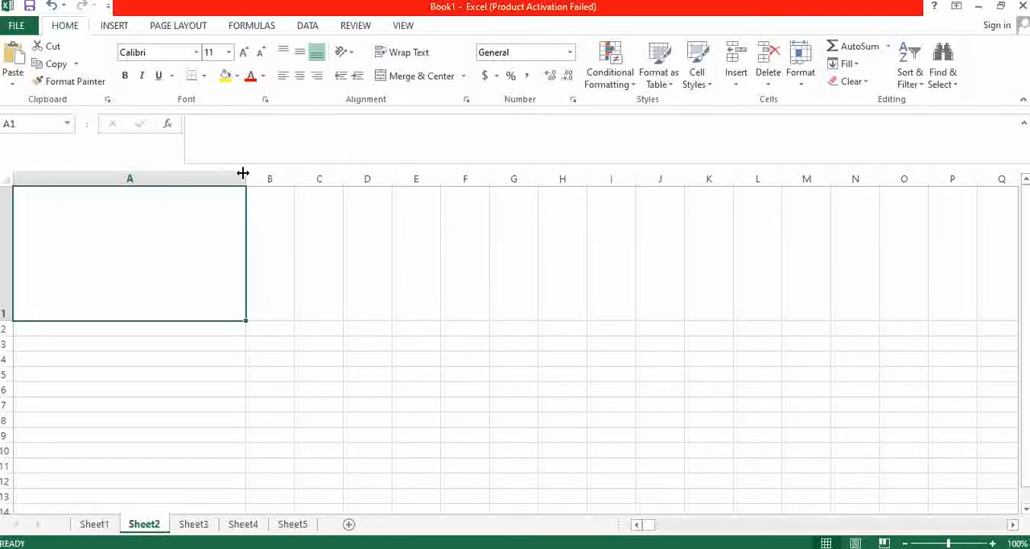
left_click_drag(245, 179, 376, 178)
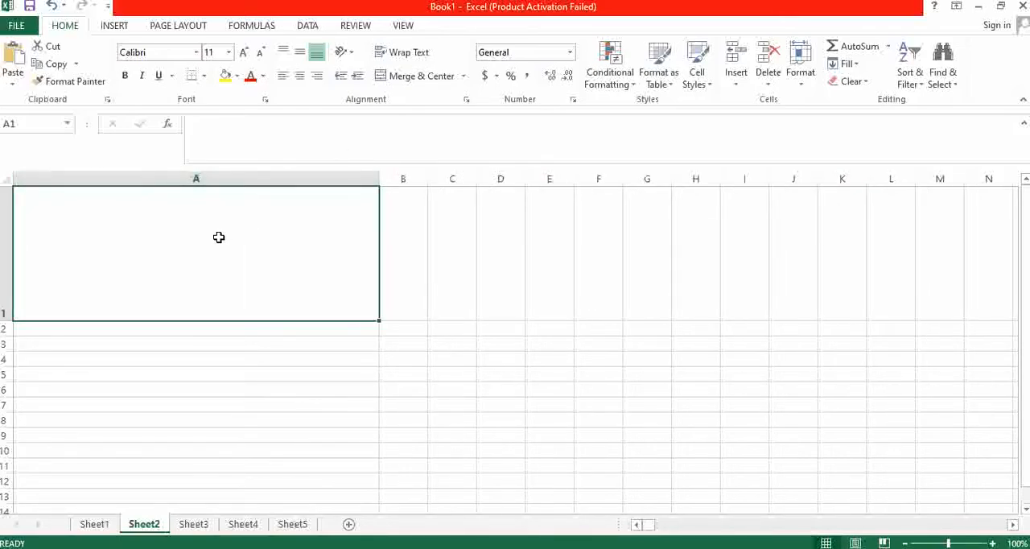
- Merge and center cells A1 through E1 and enter "ghfdghdfhsj" in the merged cell
scroll(466, 234, "down", 3)
scroll(392, 197, "up", 3)
left_click(495, 373)
left_click_drag(195, 274, 567, 262)
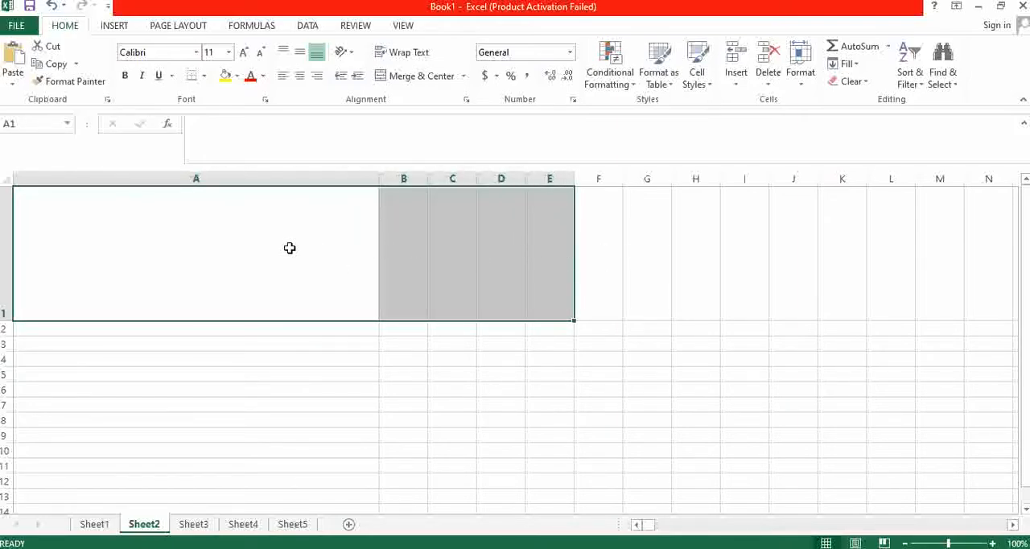
left_click(412, 81)
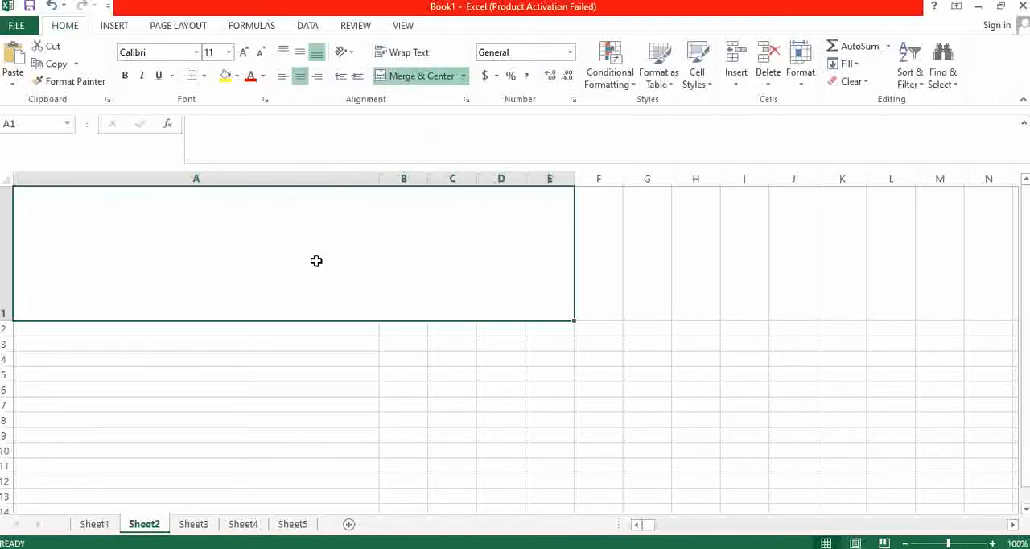
type("ghfdghdfhsj")
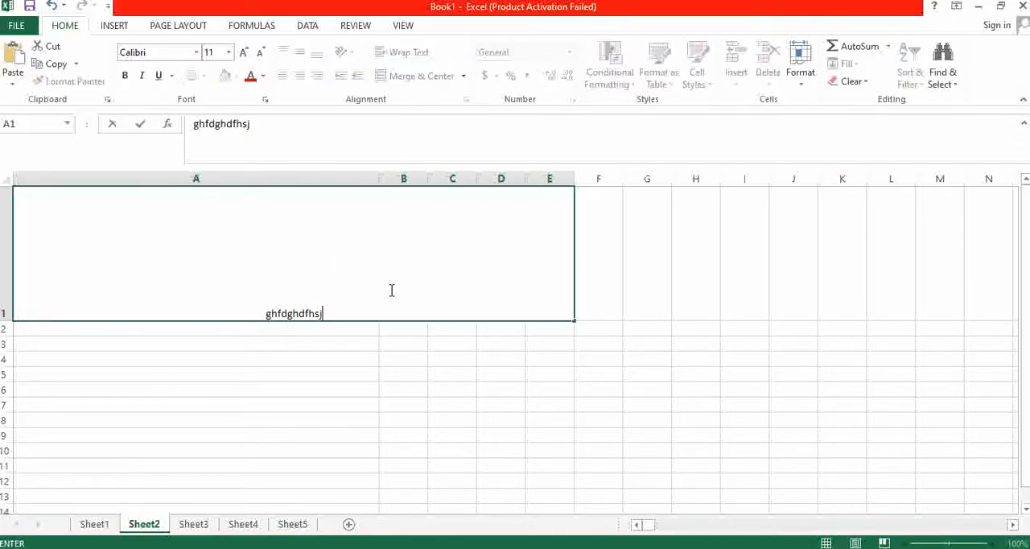
left_click(352, 388)
- Align the text in the merged cell A1:E1 vertically to the middle
left_click(328, 308)
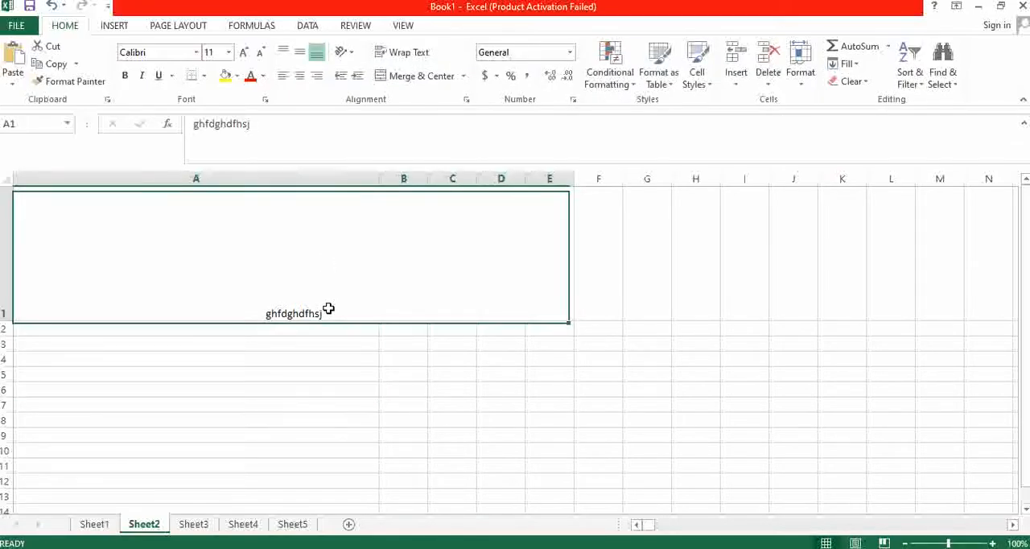
double_click(292, 252)
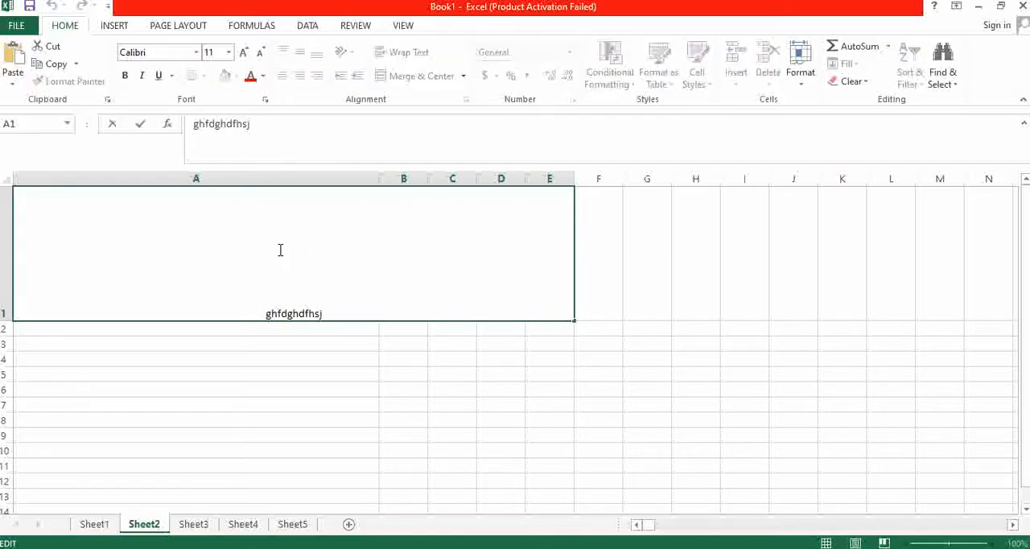
left_click(344, 388)
left_click(288, 301)
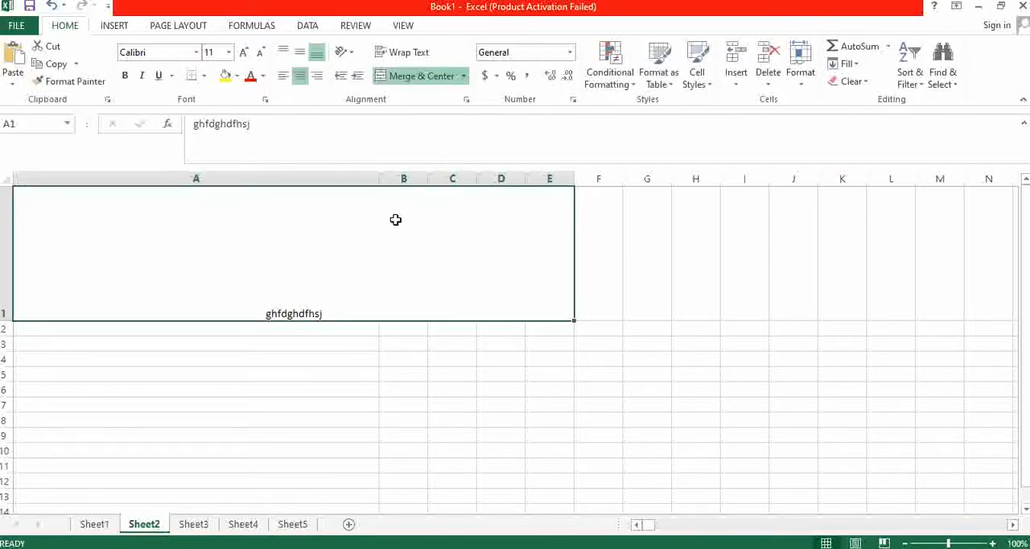
left_click(299, 54)
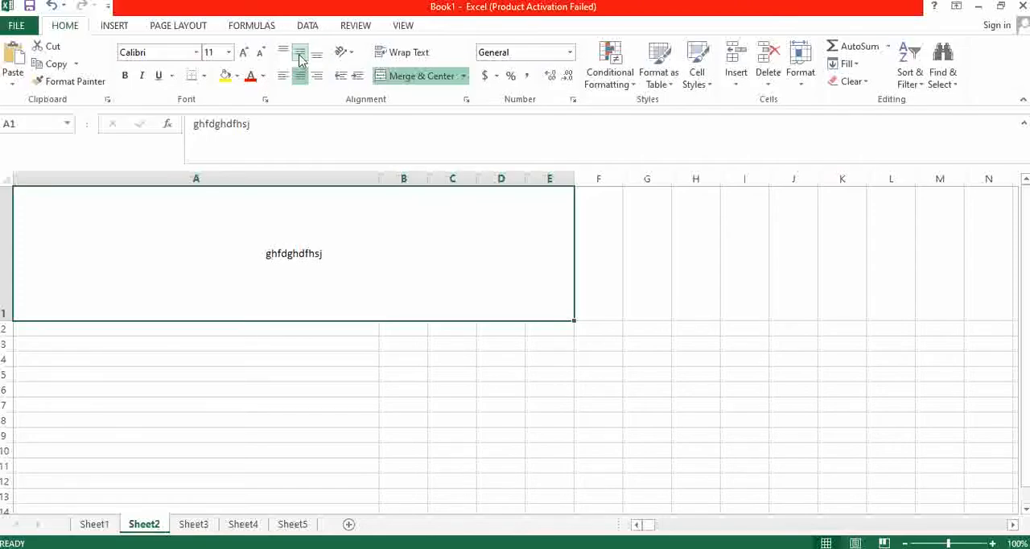
- Try left and bottom-right alignment on the merged cell A1:E1, finishing with its text aligned top-left
left_click(283, 78)
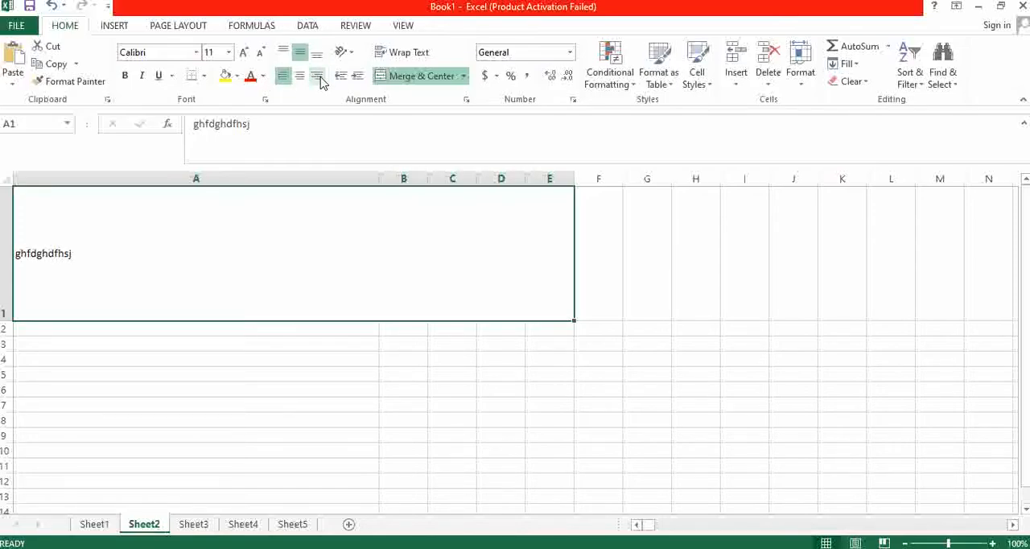
left_click(318, 77)
left_click(317, 54)
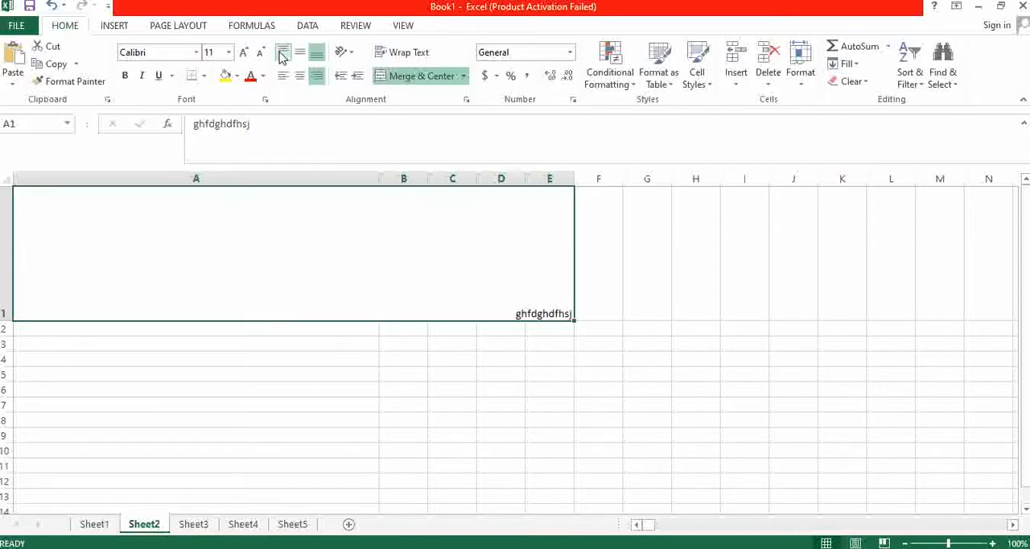
left_click(282, 54)
left_click(282, 76)
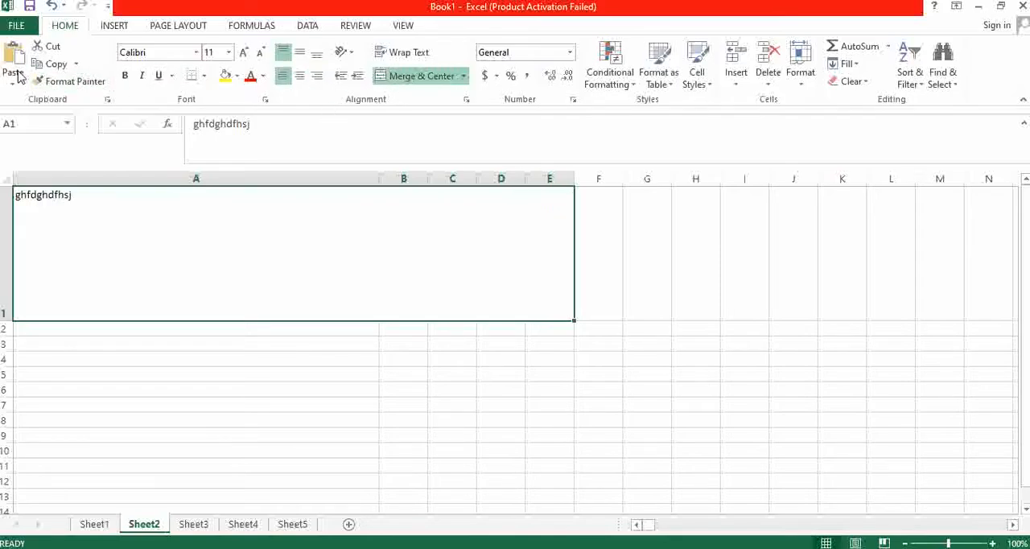
left_click(676, 276)
left_click(157, 334)
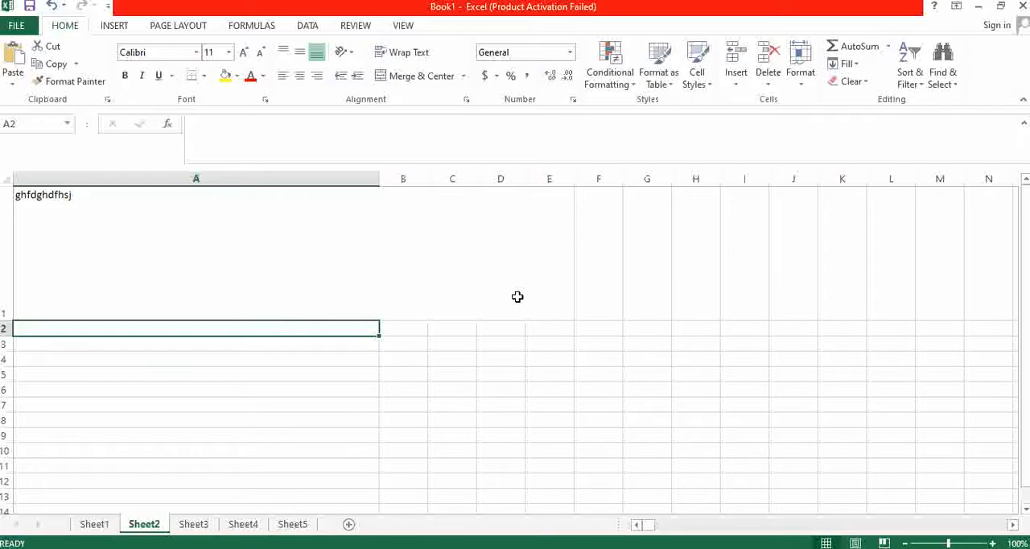
- Replace the text in the merged cell A1:E1 with "Basic formula =sum(cell+cell)"
left_click(124, 206)
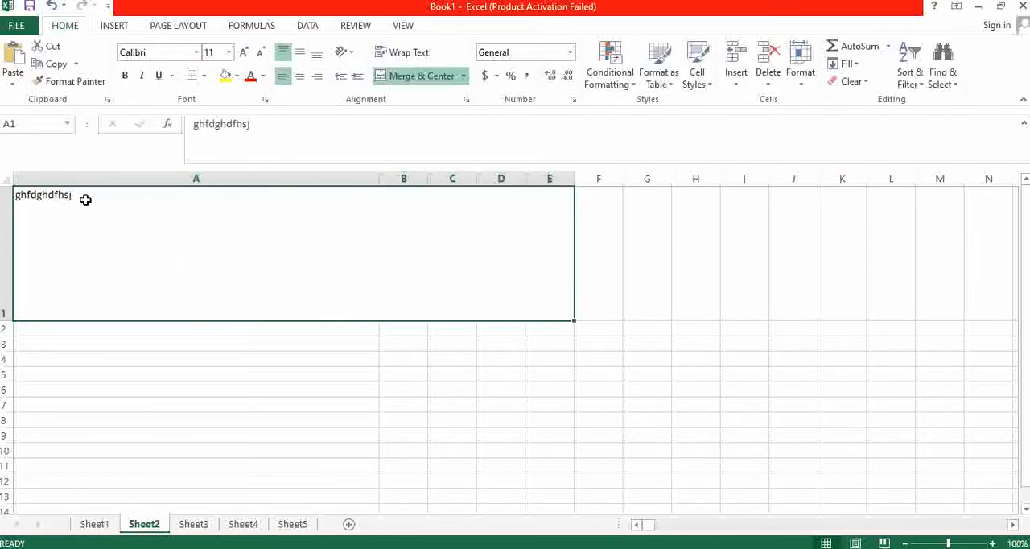
key("BackSpace")
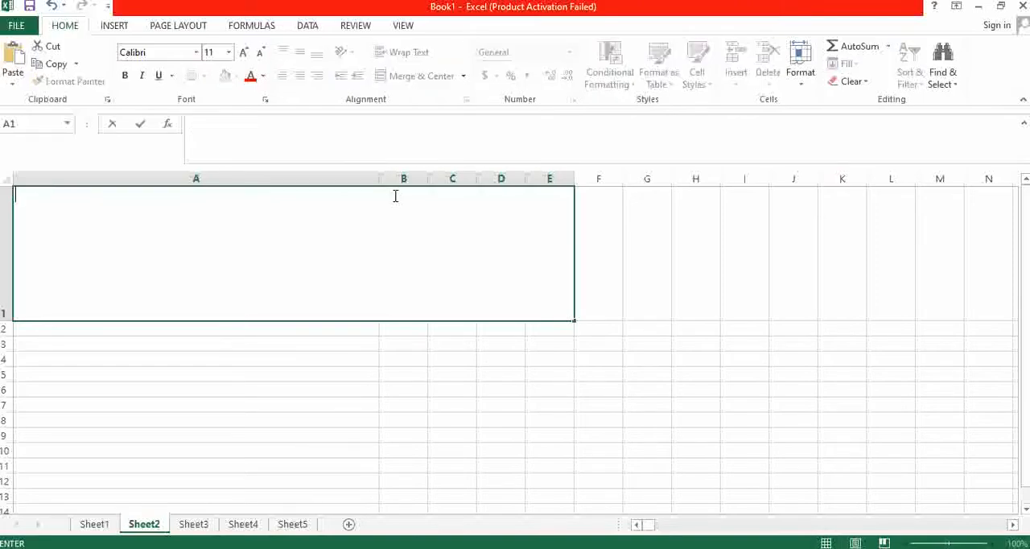
type("=")
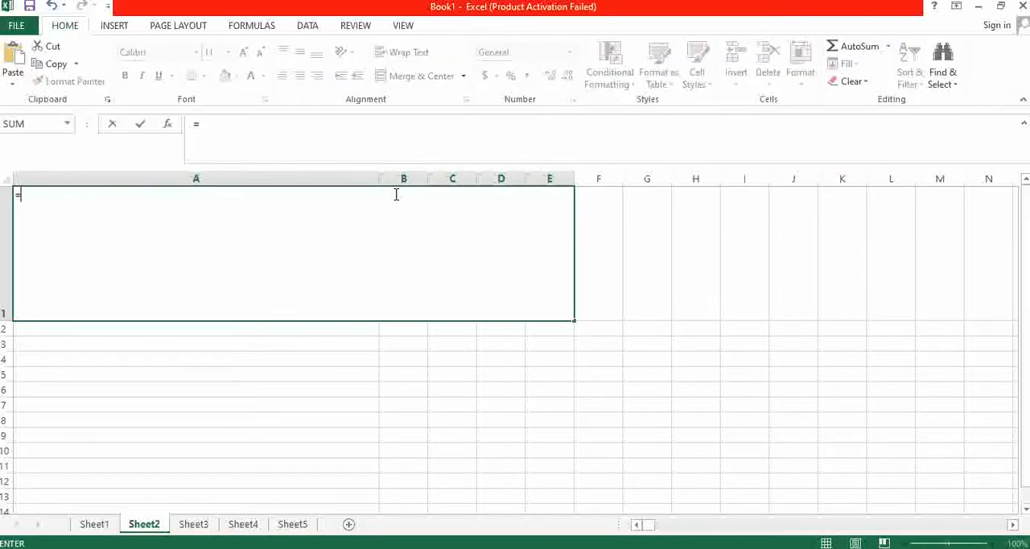
key("BackSpace")
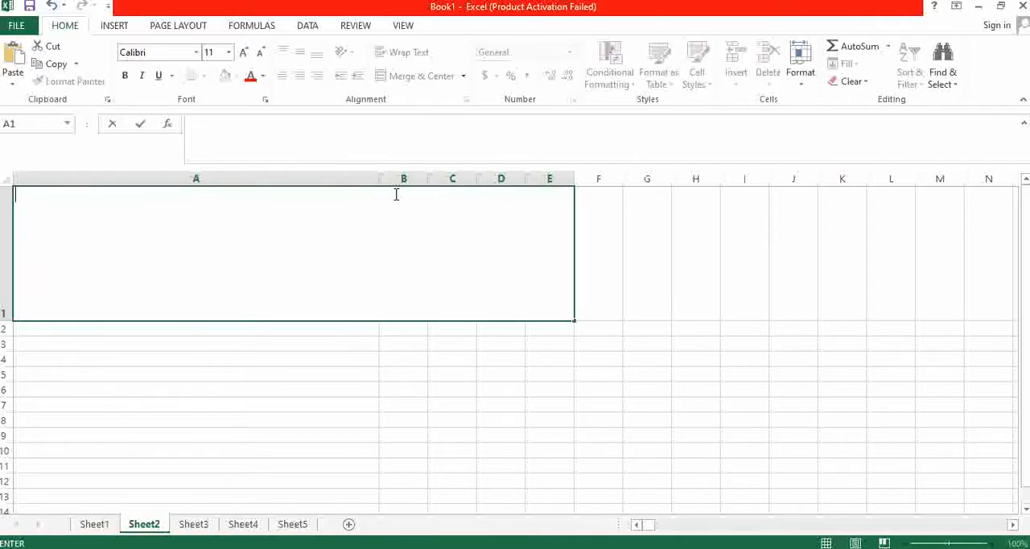
type("Basic fo")
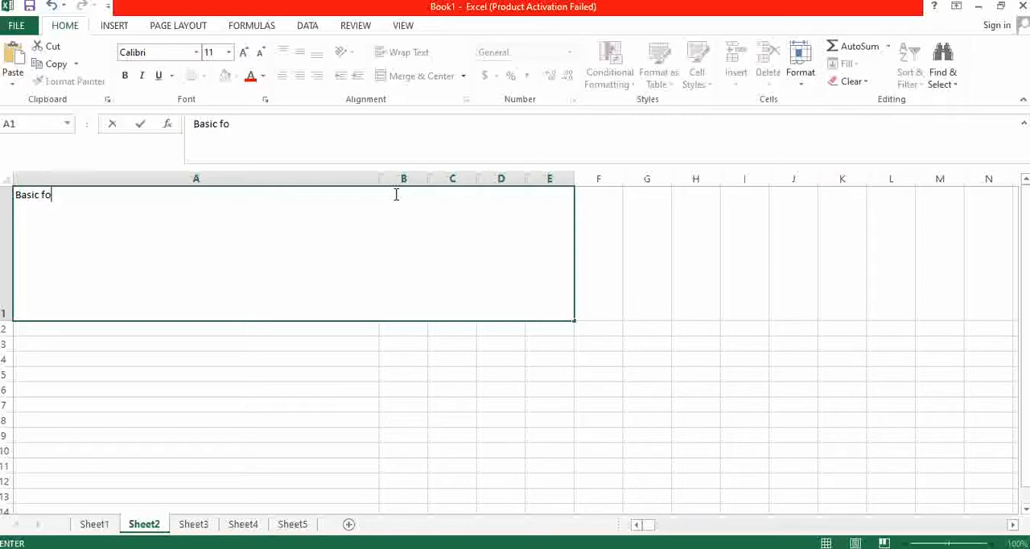
type("rmula ")
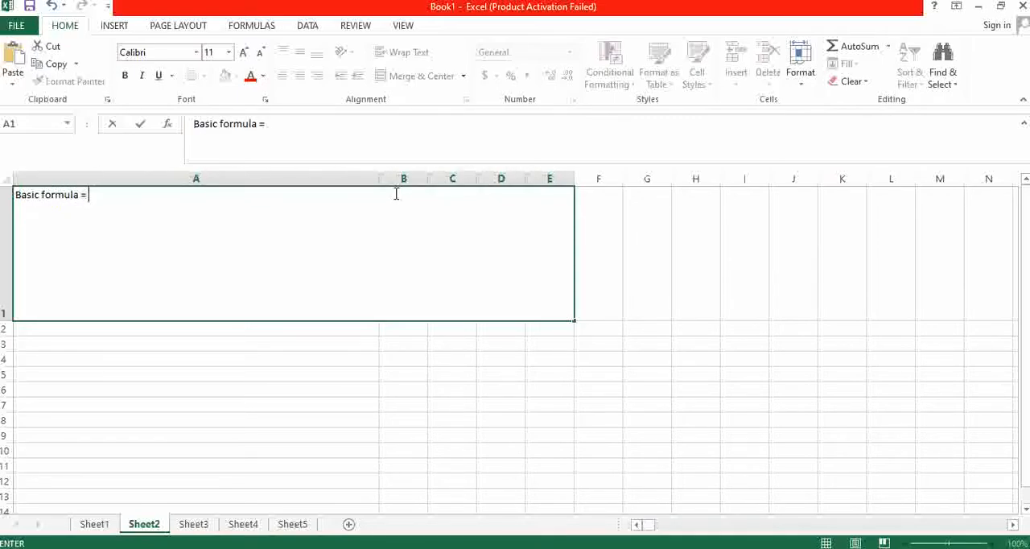
type("= su")
key("BackSpace")
key("BackSpace")
type("sum")
type("(cell")
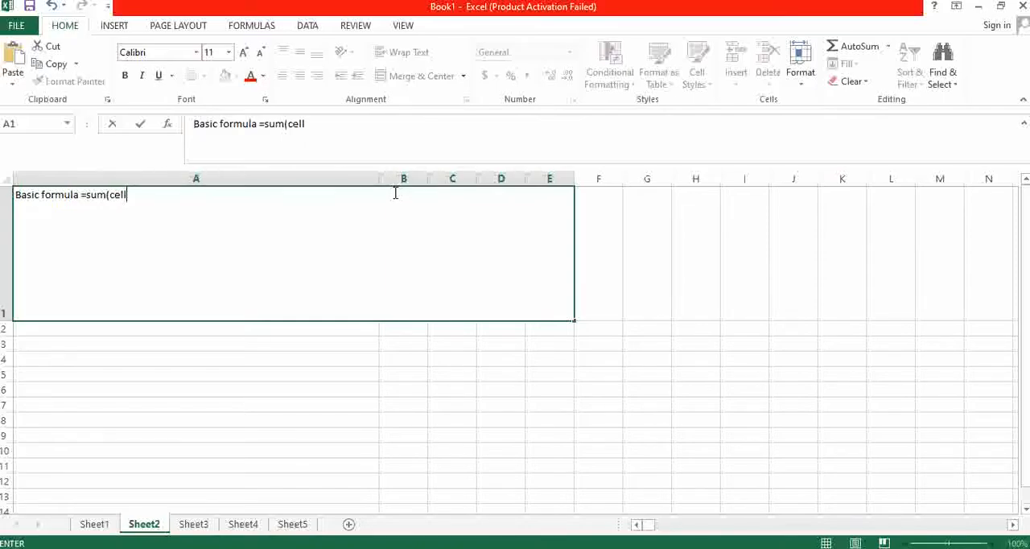
type("+cell)")
key("Return")
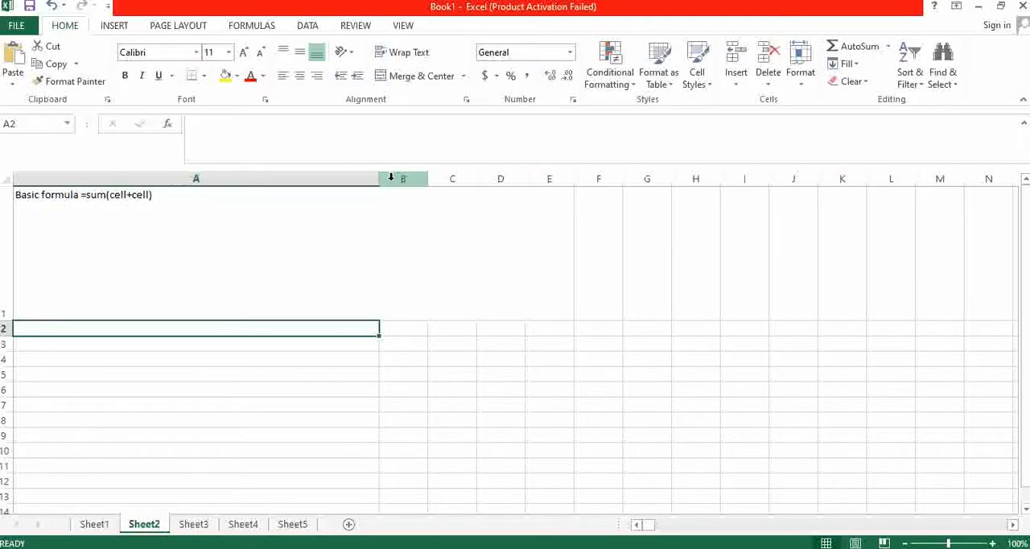
- Narrow column A to less than half its width and enter 3, 5, 7, 8 and 5 in cells B3 through F3
left_click_drag(379, 179, 160, 179)
left_click(196, 342)
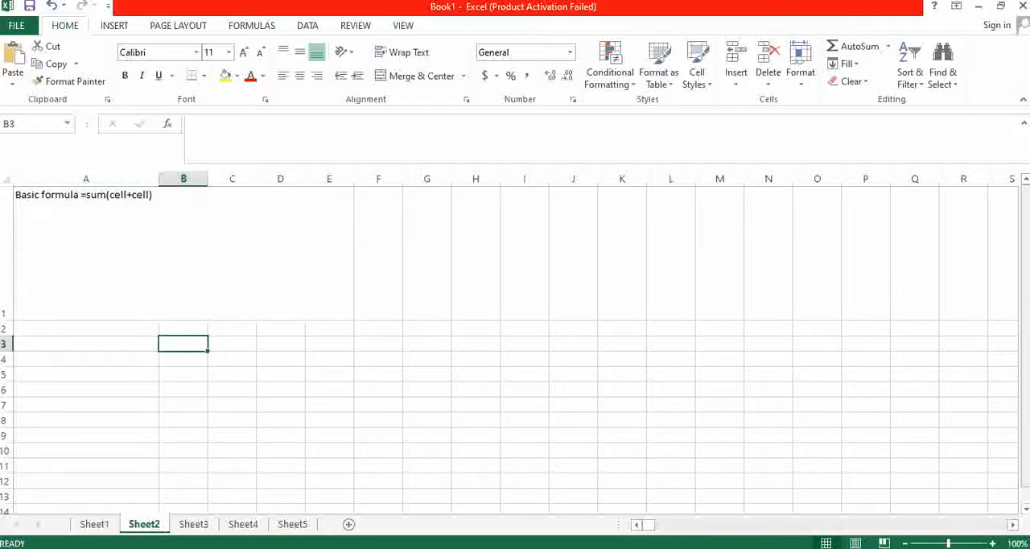
type("3")
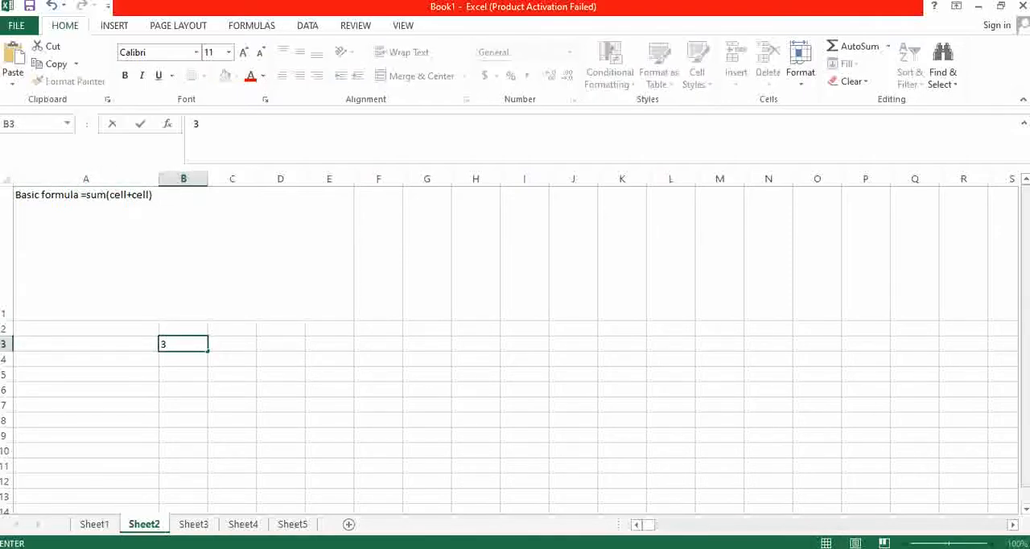
key("Tab")
type("5")
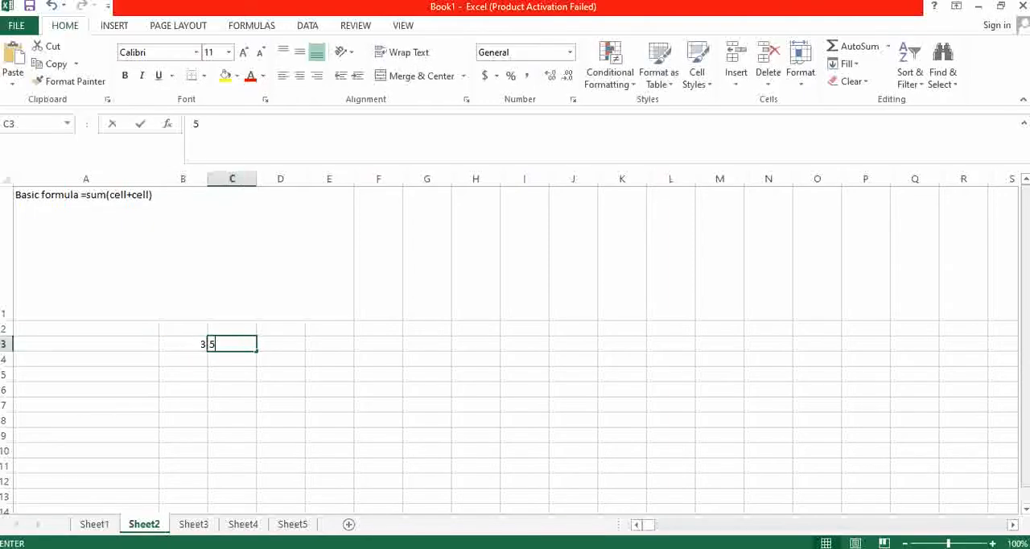
key("Tab")
type("7")
key("Tab")
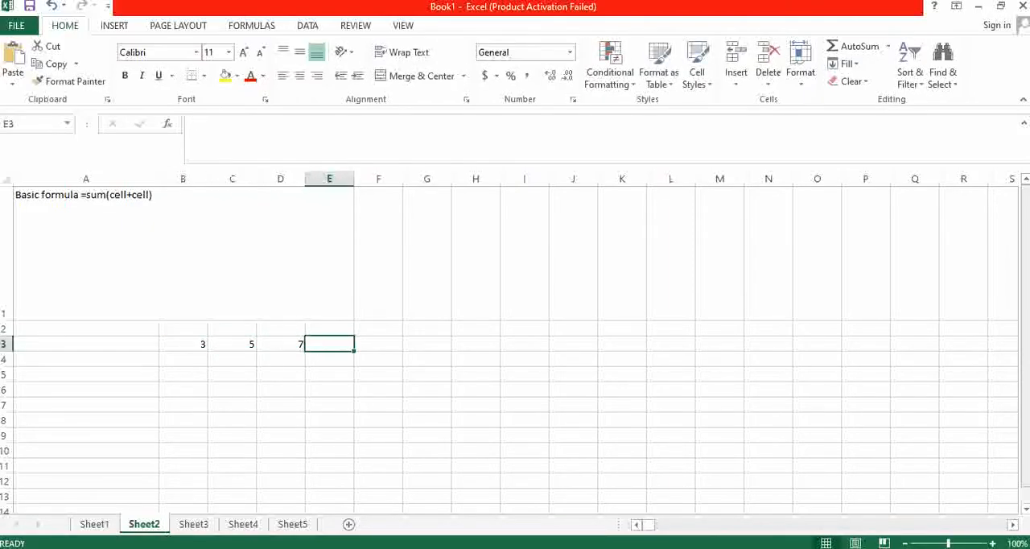
type("8")
key("Tab")
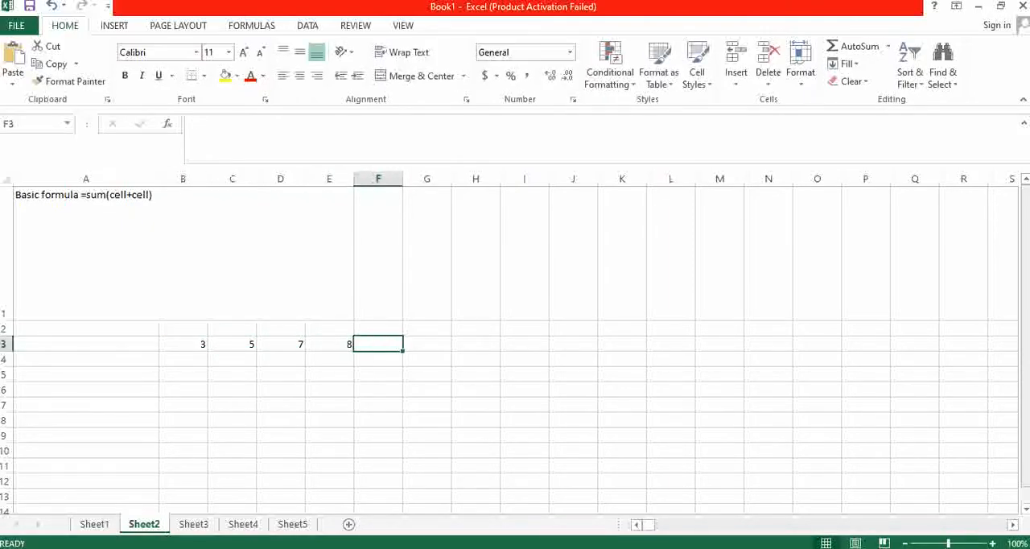
type("5")
key("Tab")
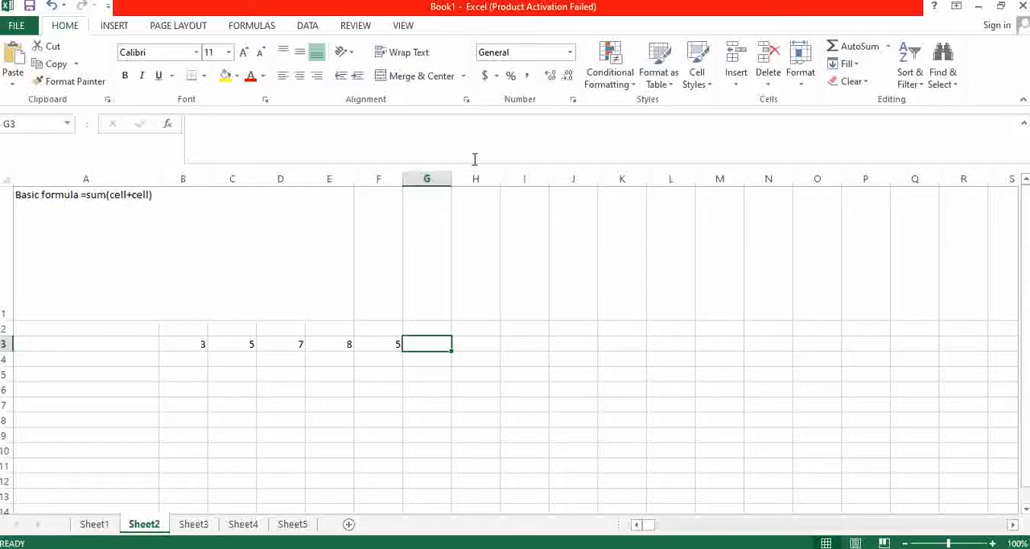
- Widen column G to about three times its width and begin a formula with "=sum(" in cell G3
left_click_drag(452, 179, 553, 181)
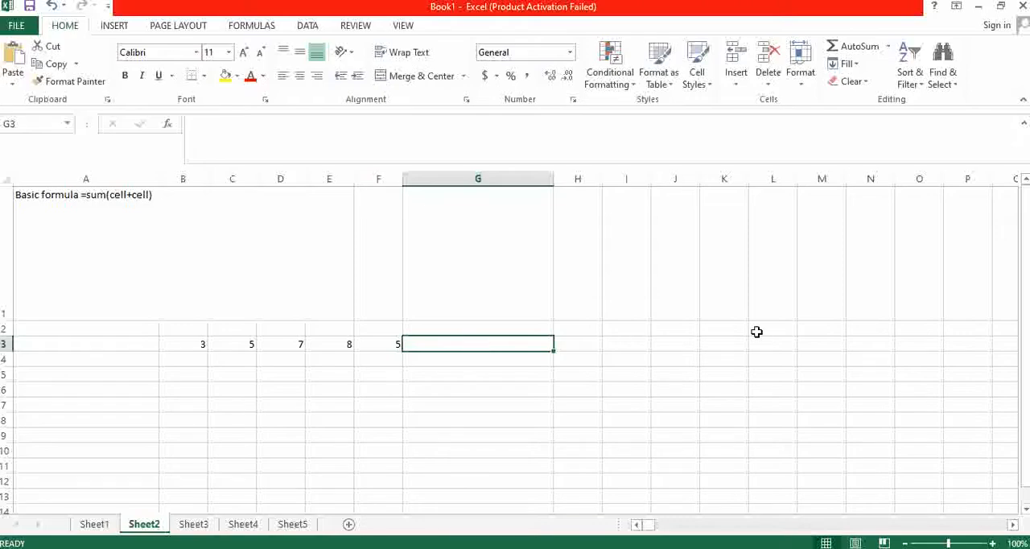
type("=")
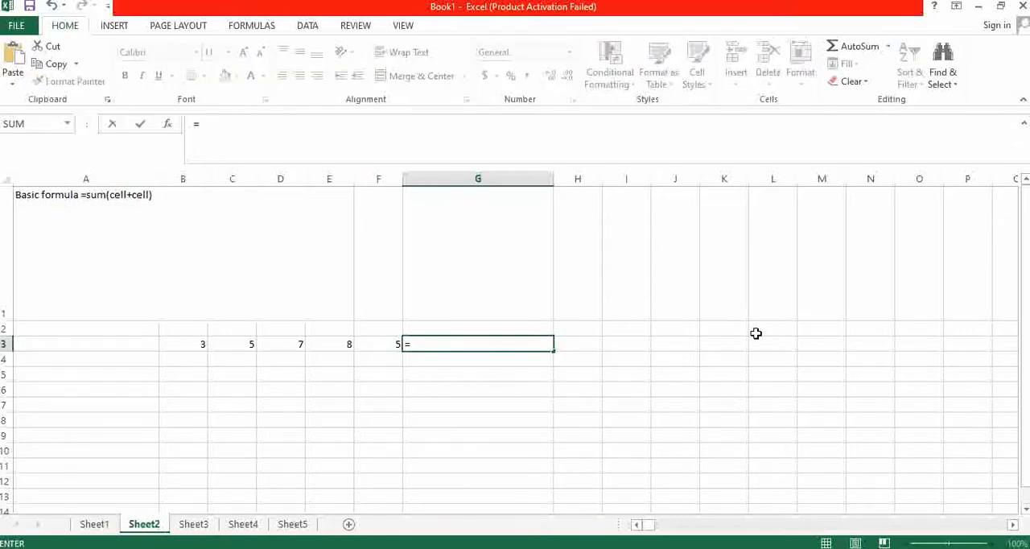
type("sum")
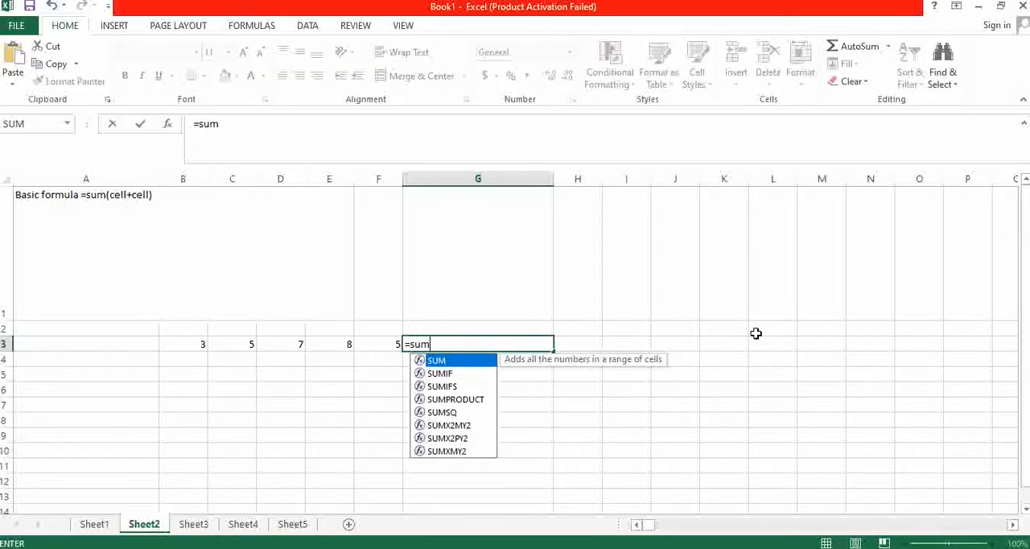
type("(")
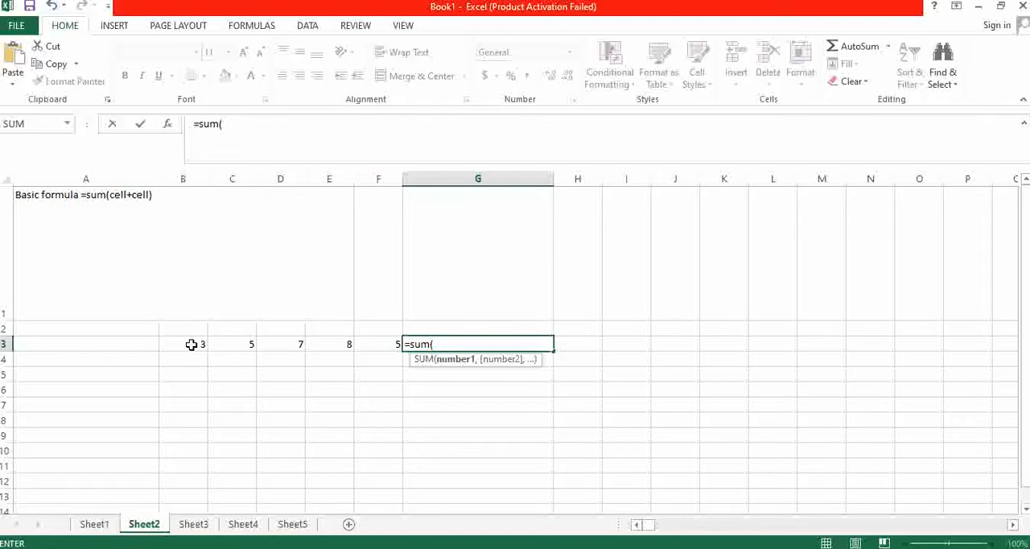
left_click_drag(192, 344, 381, 342)
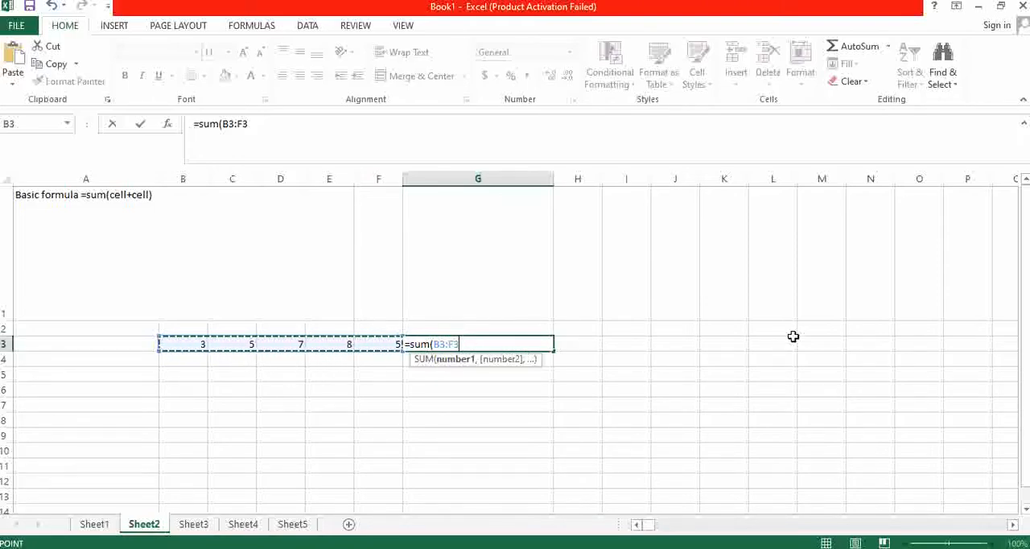
key("BackSpace")
key("BackSpace")
key("BackSpace")
key("BackSpace")
key("BackSpace")
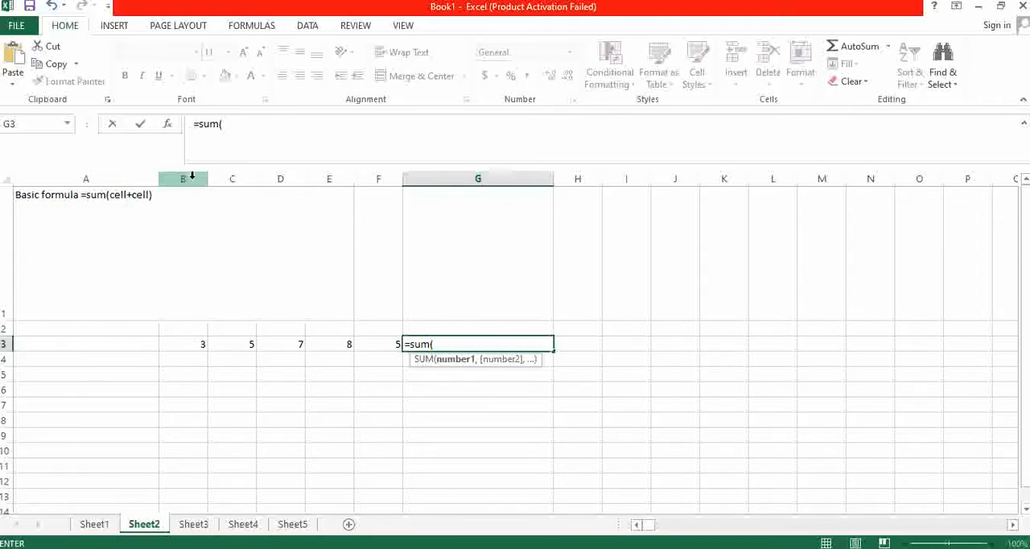
- Complete the formula in G3 as =sum(B3:F3), picking B3 and F3 individually as the ends of the range
left_click(196, 344)
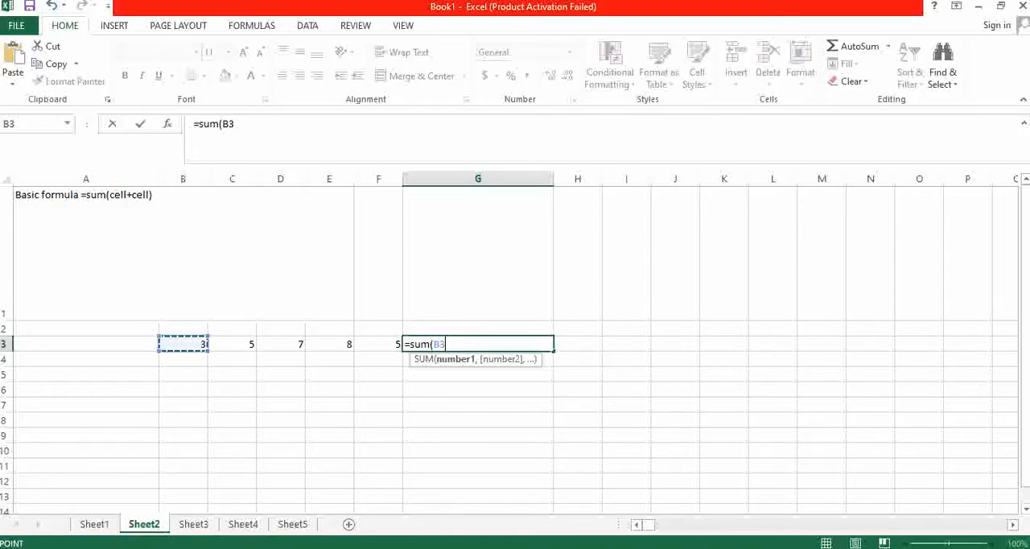
key("F8")
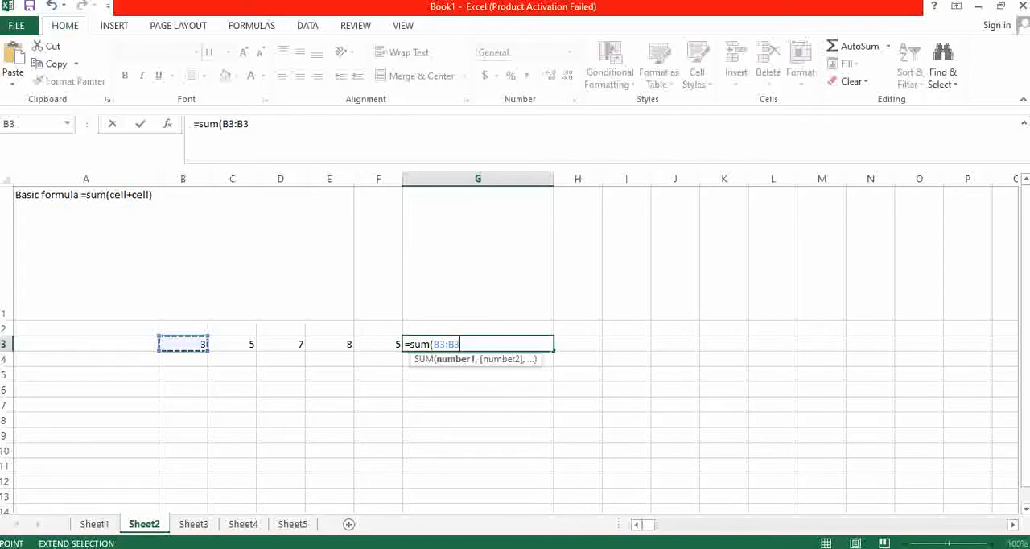
key("BackSpace")
key("BackSpace")
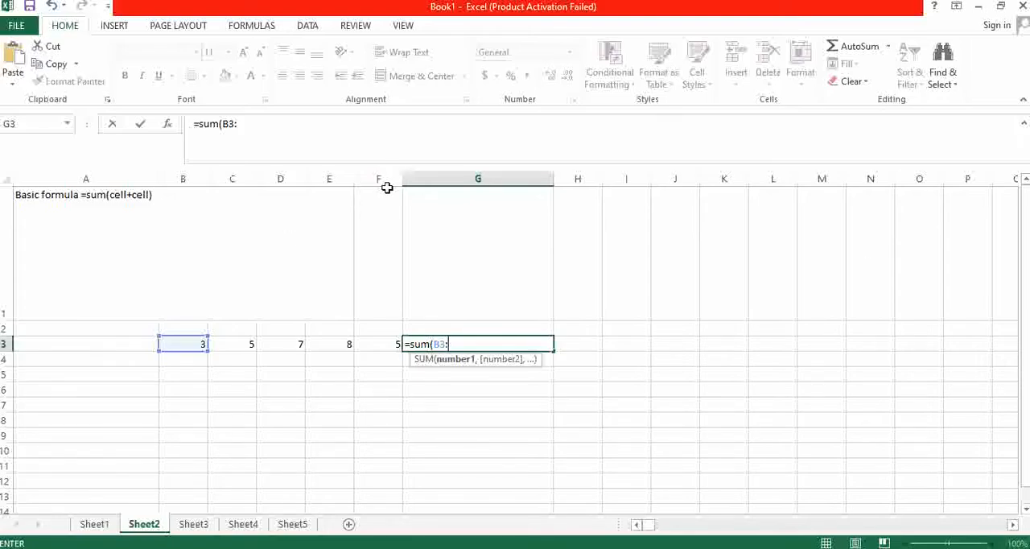
left_click(383, 345)
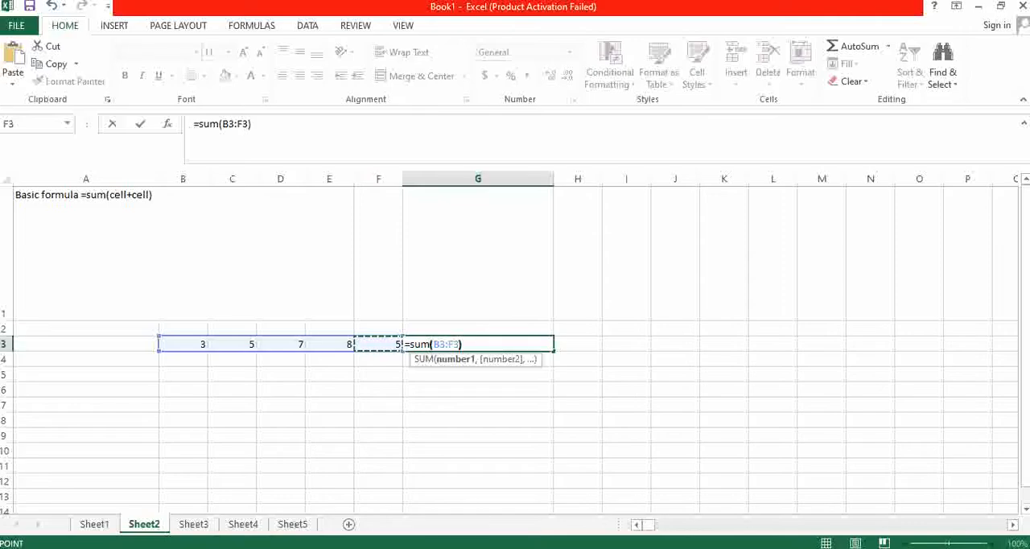
type(")")
key("Return")
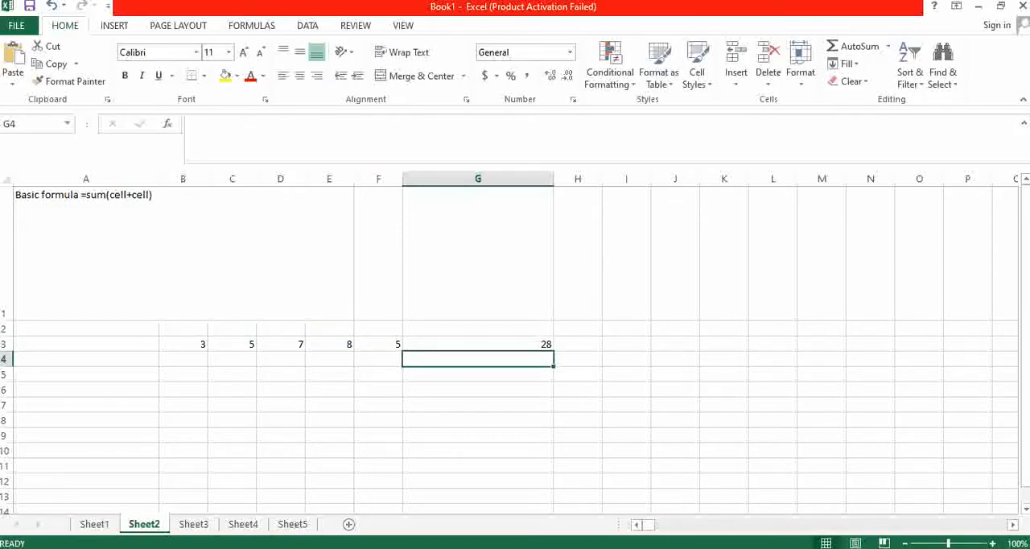
- Change the value in cell D3 to 564 to test the sum formula in G3
key("Up")
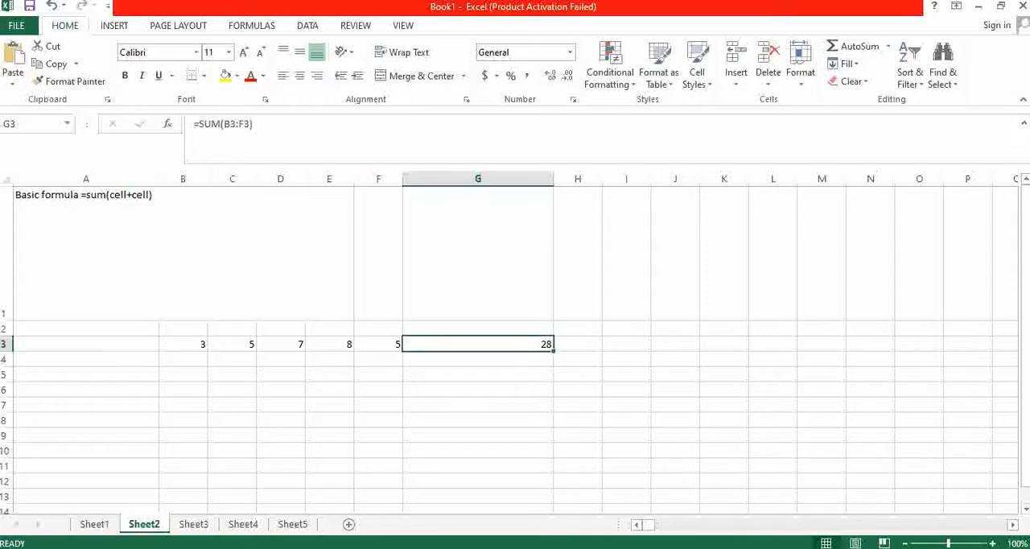
key("Left")
key("Left")
key("Left")
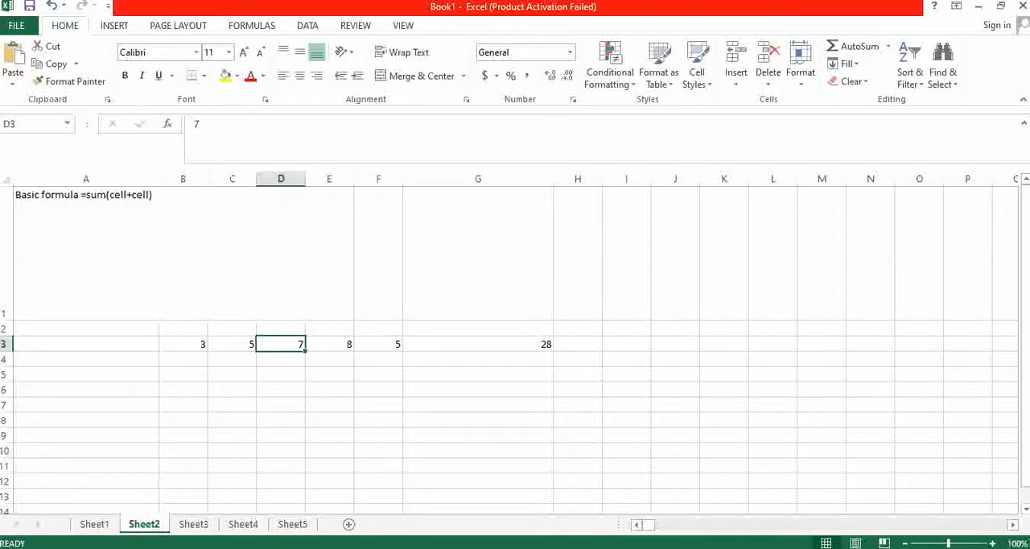
type("564")
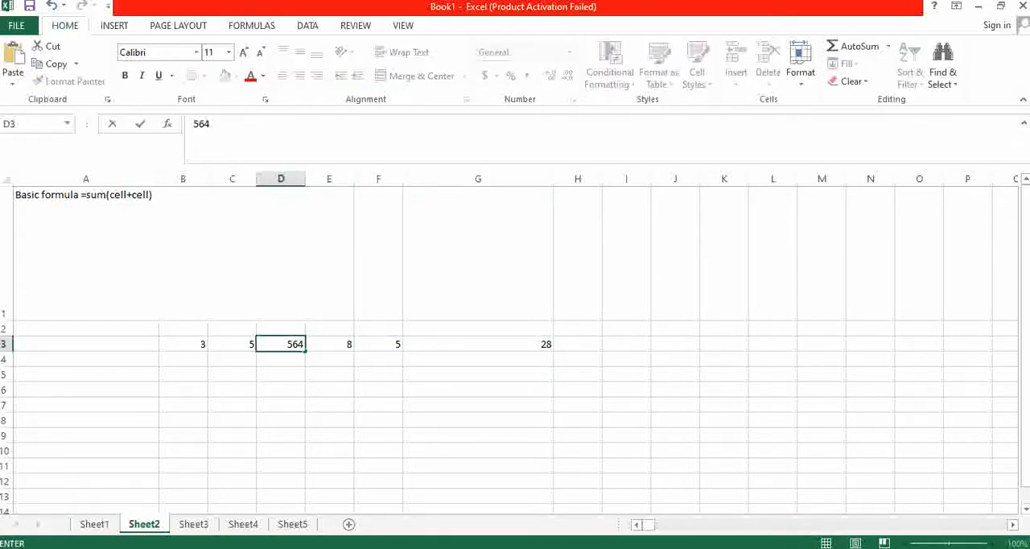
key("Return")
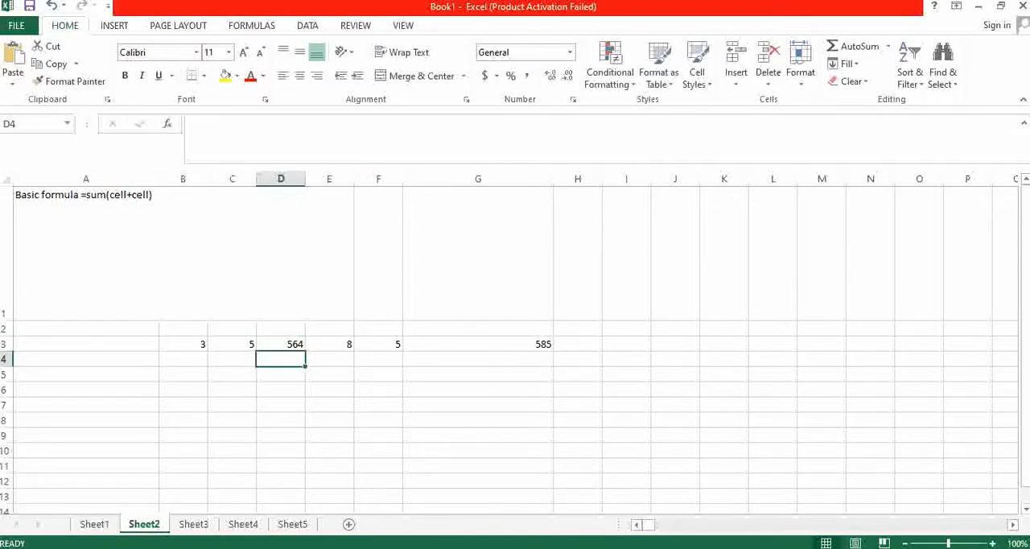
- Change the value in cell E3 to 4565
key("Right")
key("Up")
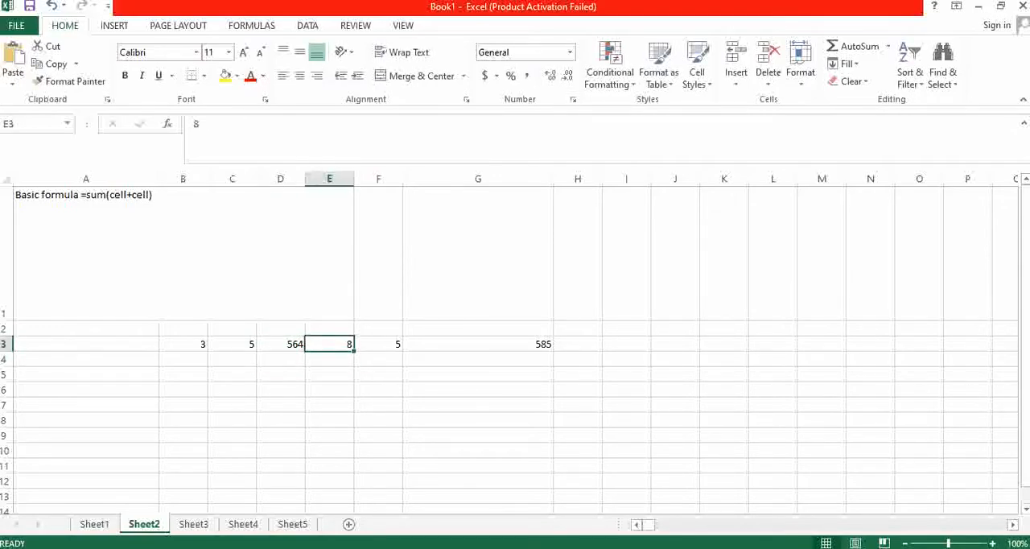
type("4565")
key("Return")
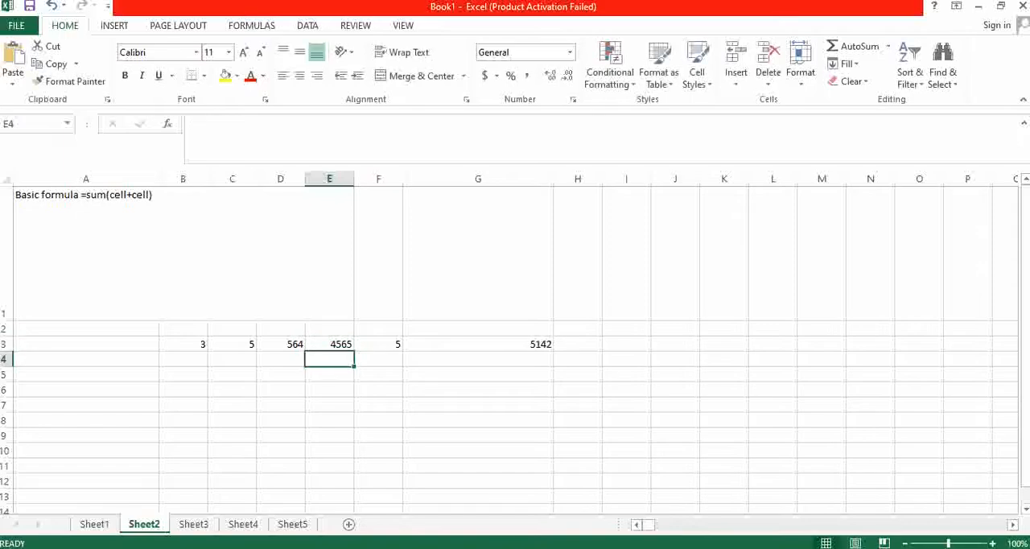
- Select cell G3 to examine the sum formula behind the row's total
key("Up")
key("Up")
key("Up")
key("Down")
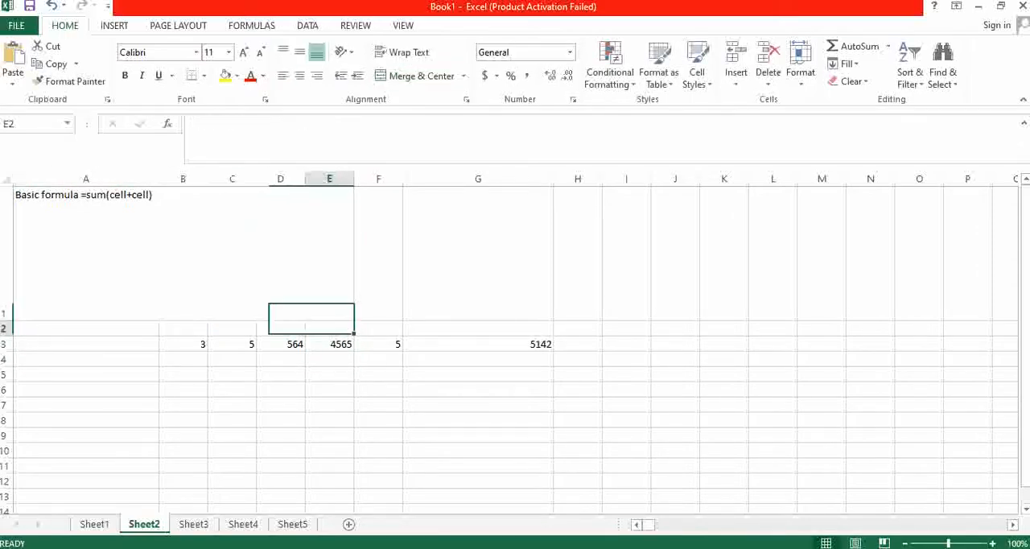
key("Right")
key("Right")
key("Right")
key("Right")
key("Down")
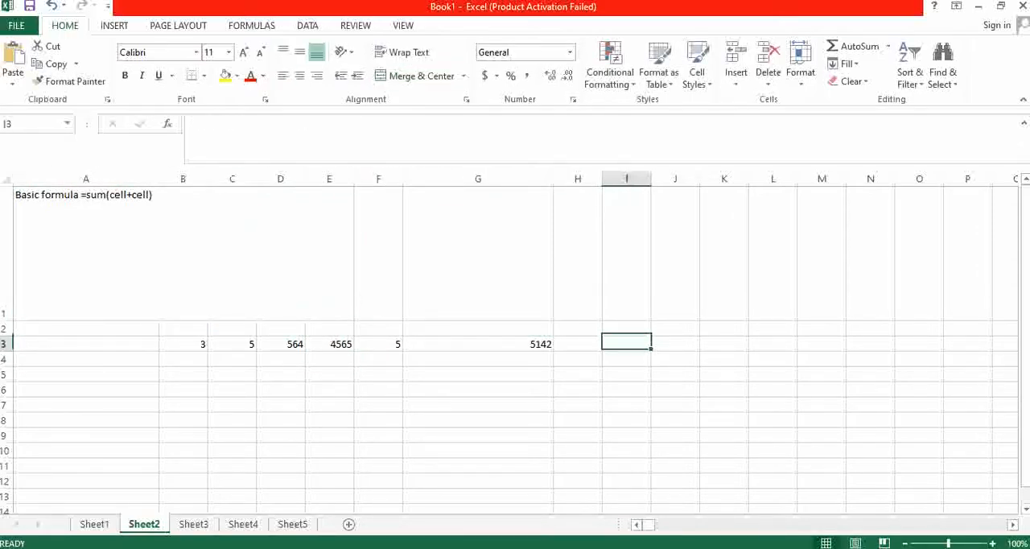
key("Left")
key("Left")
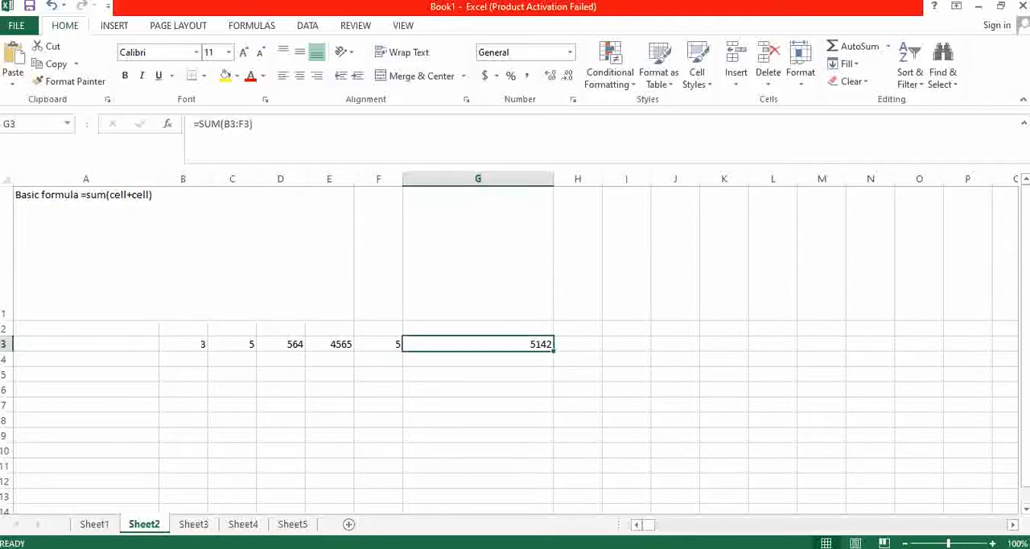
- Widen column H to about the same width as column G and select cell H3
left_click_drag(602, 178, 706, 179)
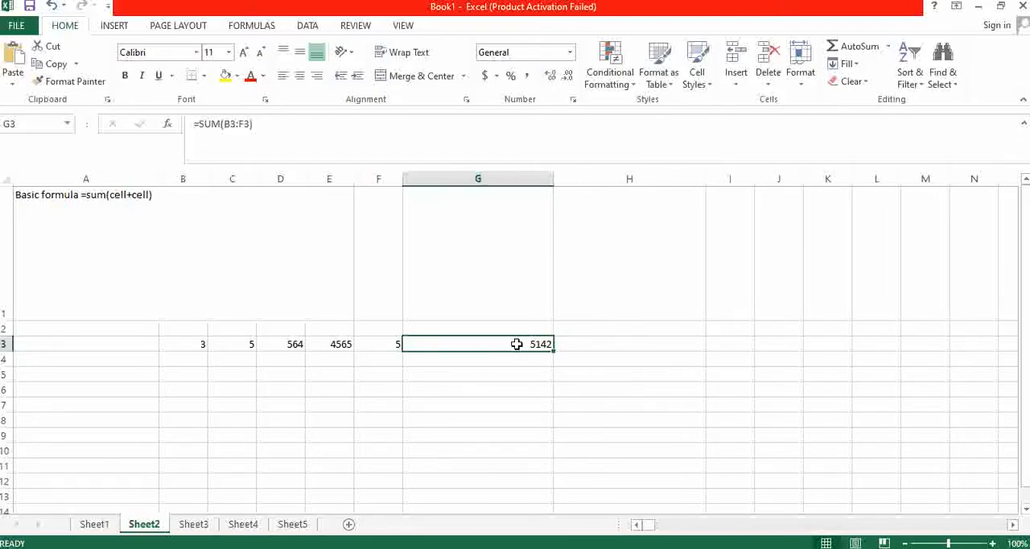
key("Right")
key("Left")
key("Right")
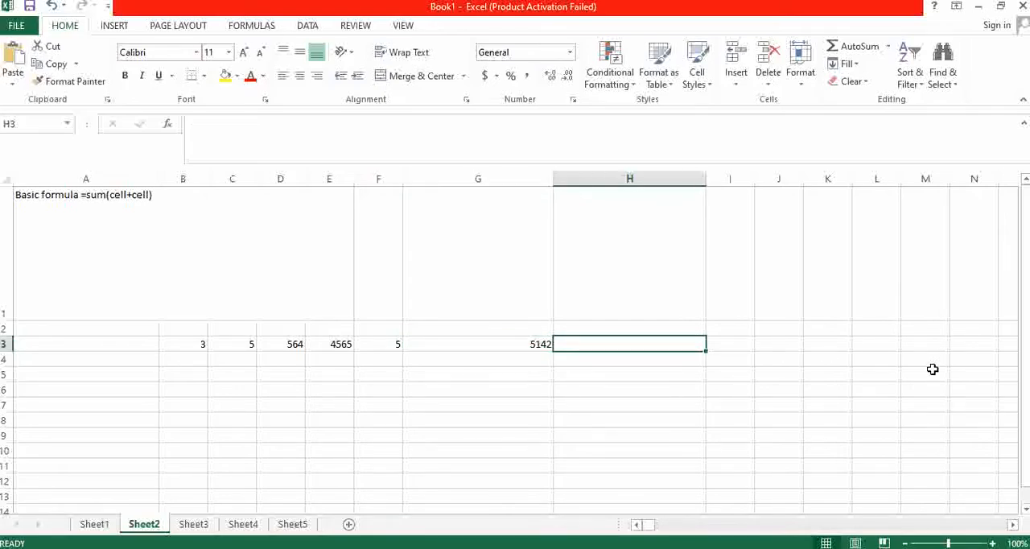
- Enter the formula =sum(G3/100)*12 in cell H3 to calculate 12 percent of the total in G3, and reselect H3
type("=sum")
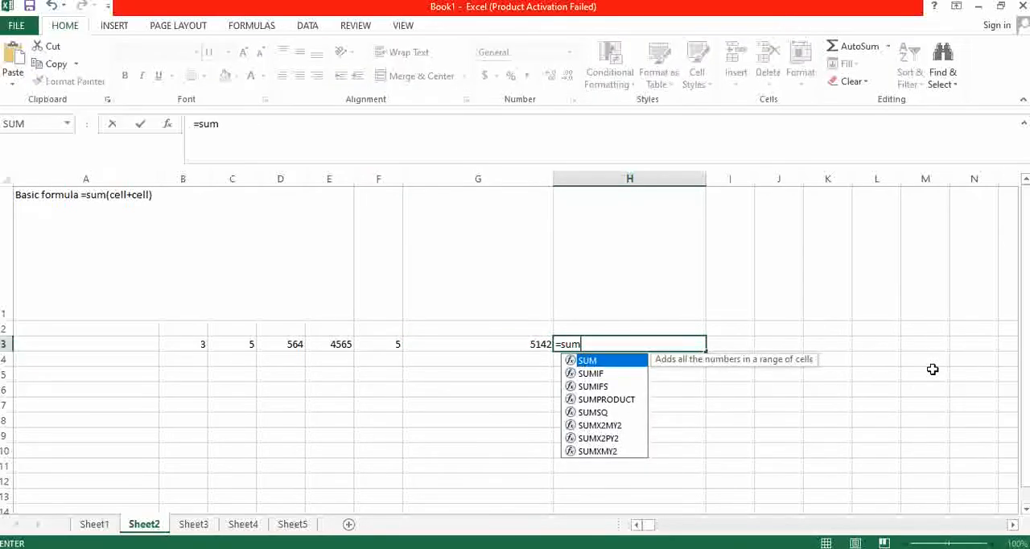
type("(")
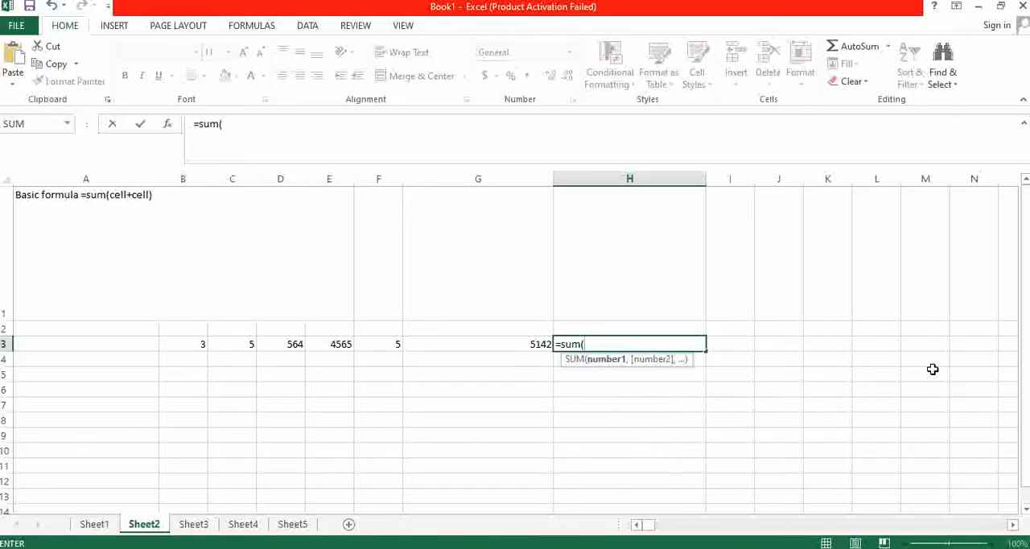
key("Left")
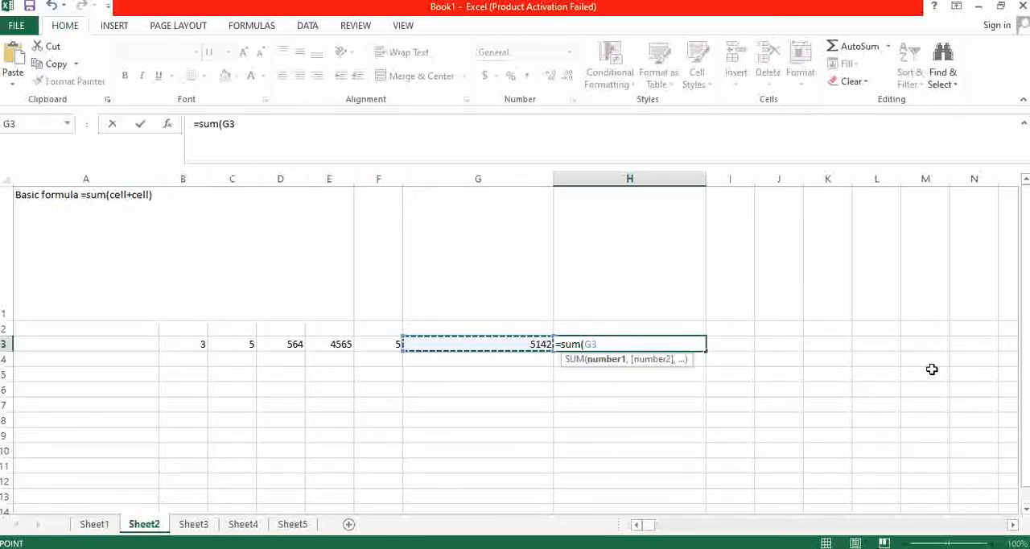
type("/10")
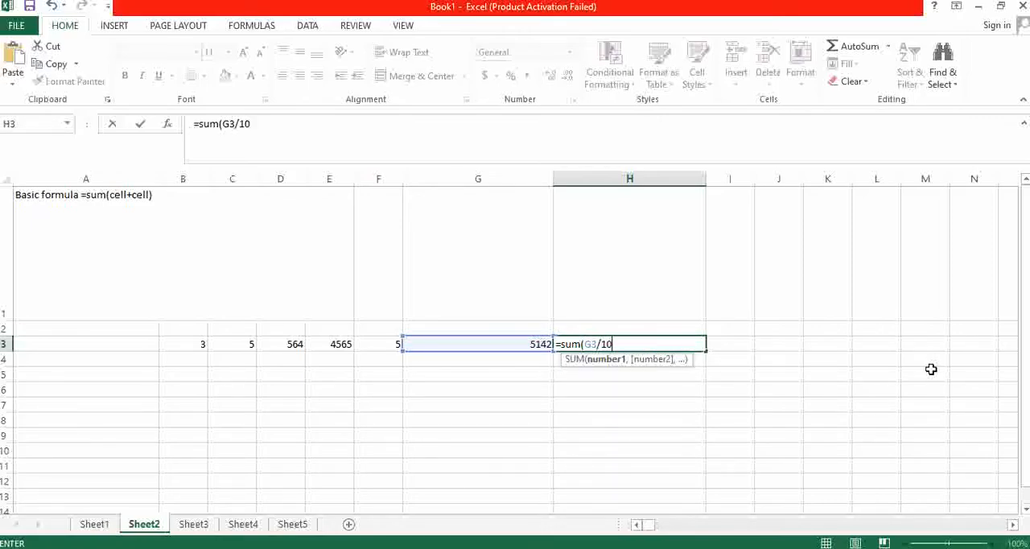
type("0)*")
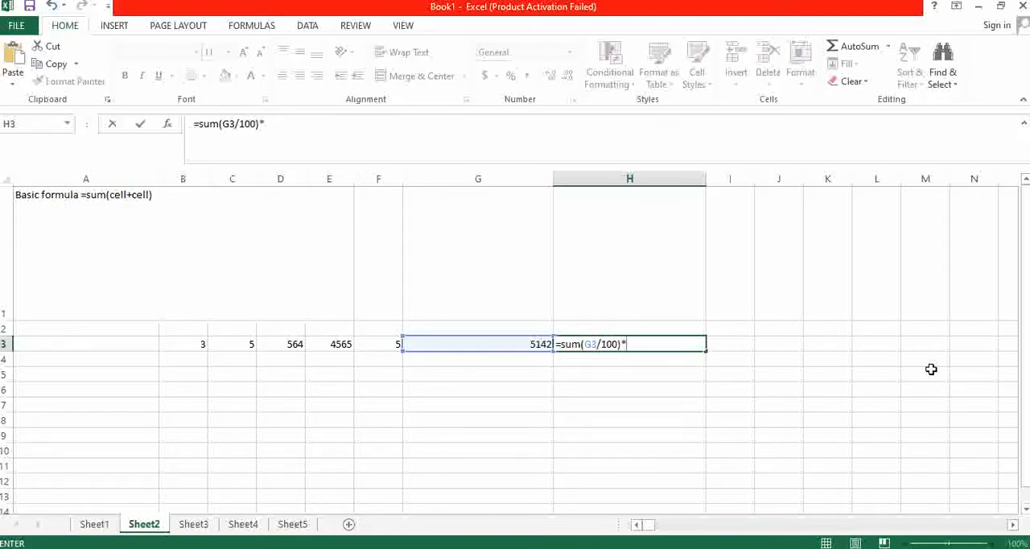
type("12")
key("Return")
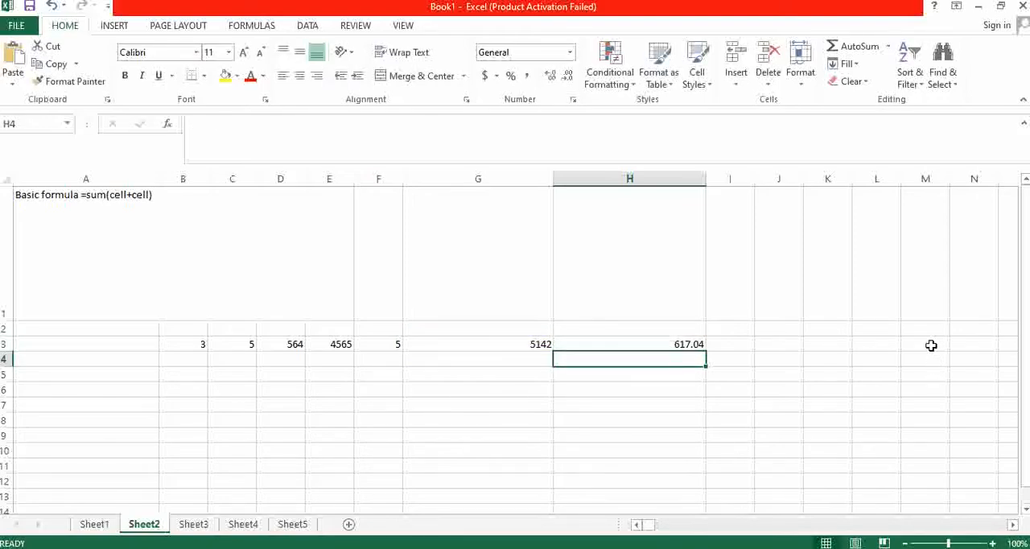
left_click(675, 342)
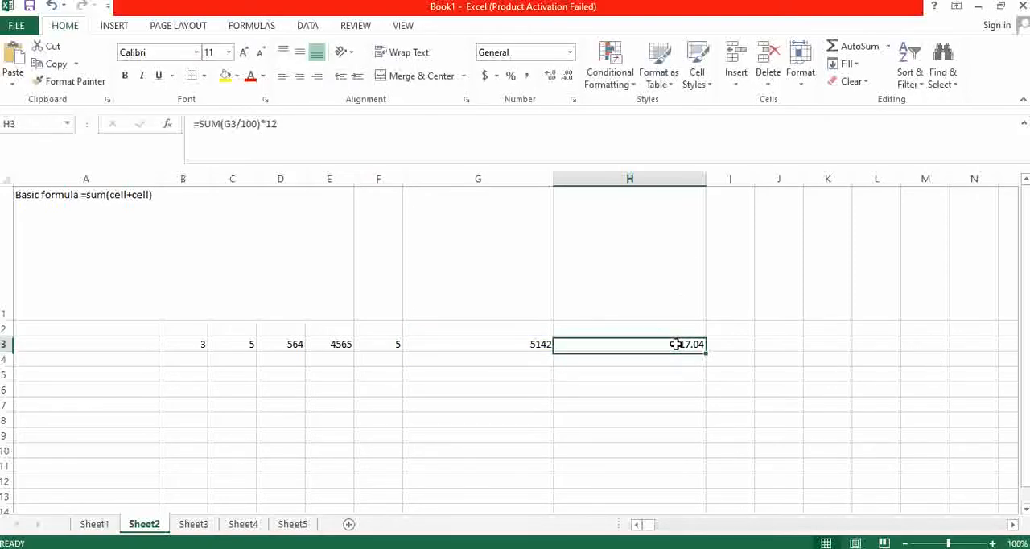
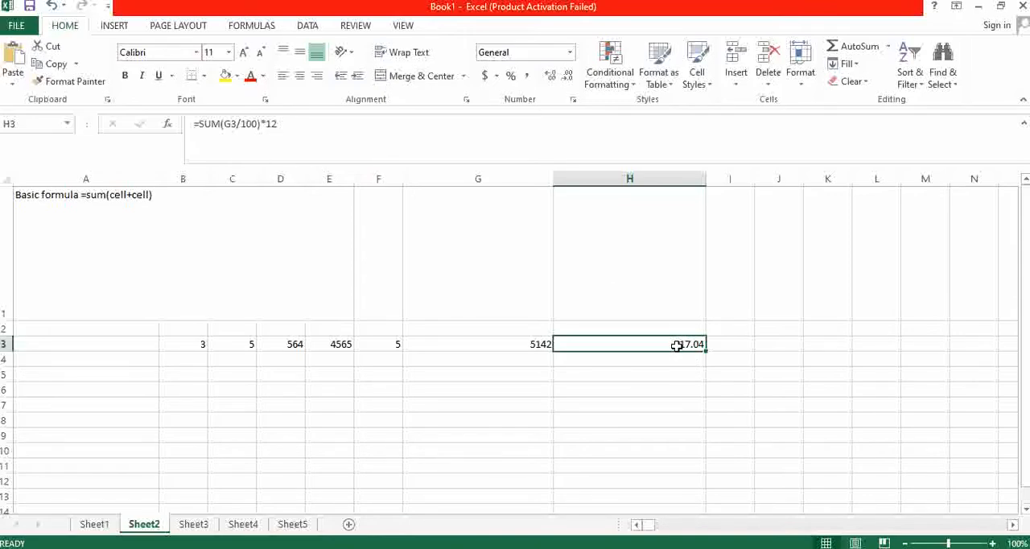
- Select cells G3 and H3 in turn to compare the sum formula with the percentage formula
left_click(492, 349)
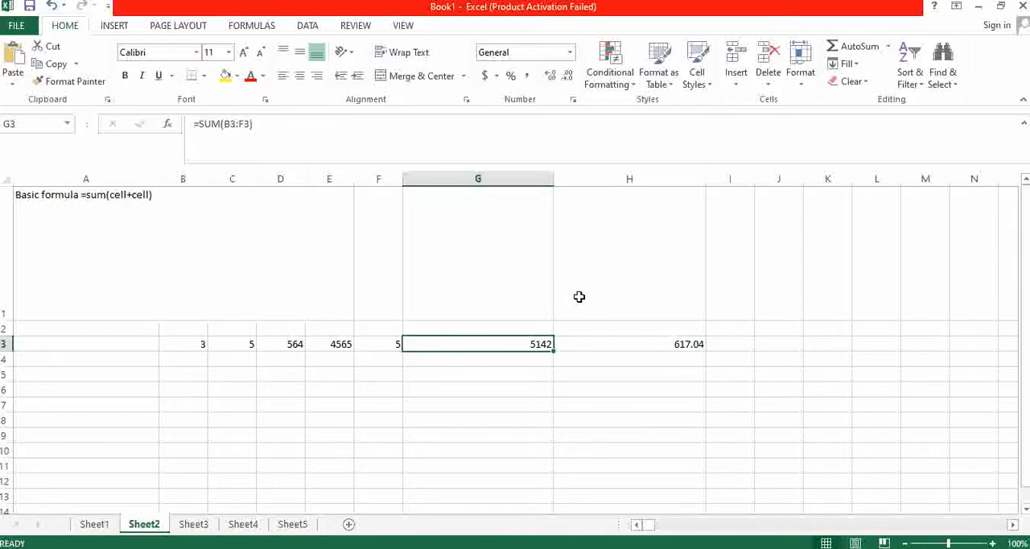
left_click(668, 342)
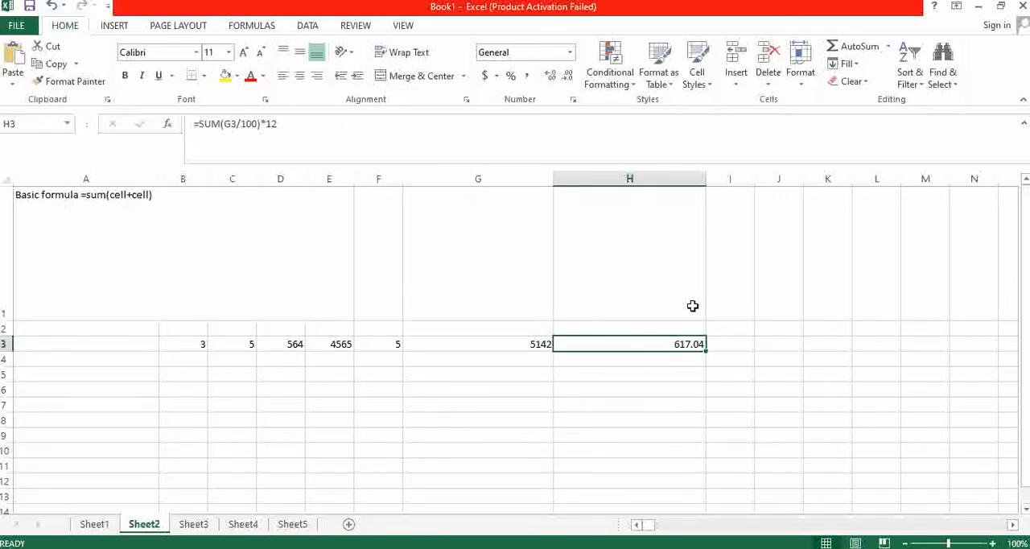
- Add a Greater Than conditional formatting rule to cell G3 for values above 5142, using Light Red Fill with Dark Red Text
left_click(454, 349)
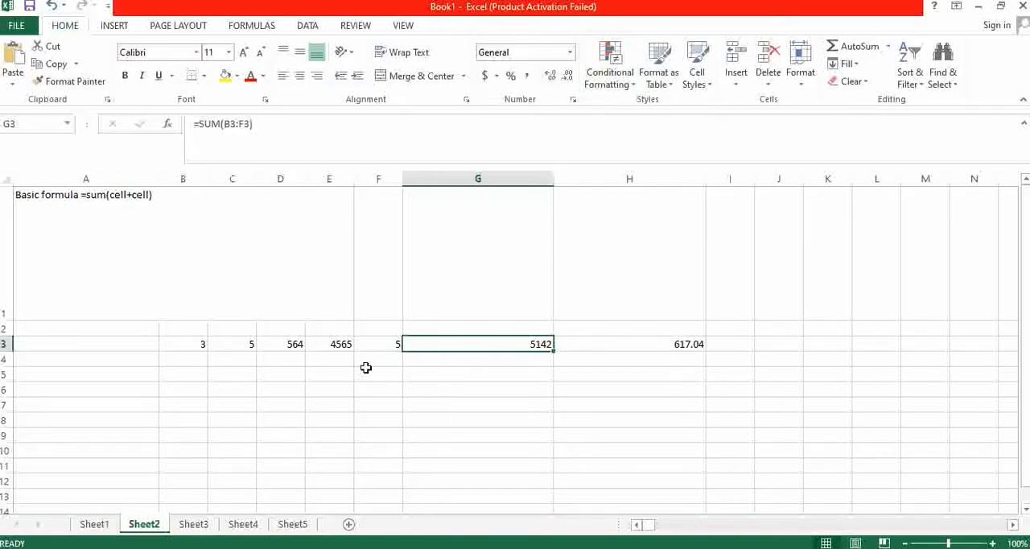
left_click(632, 86)
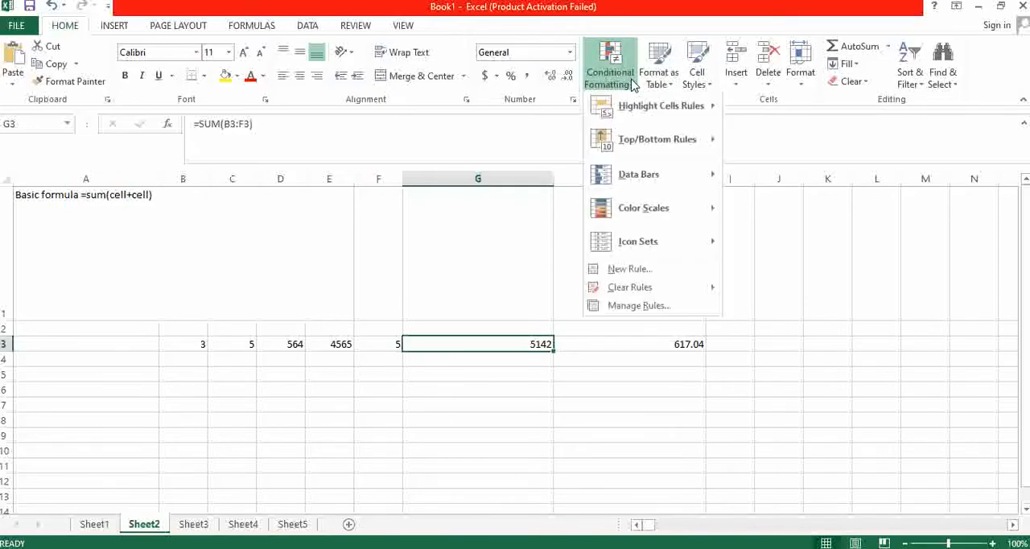
mouse_move(624, 108)
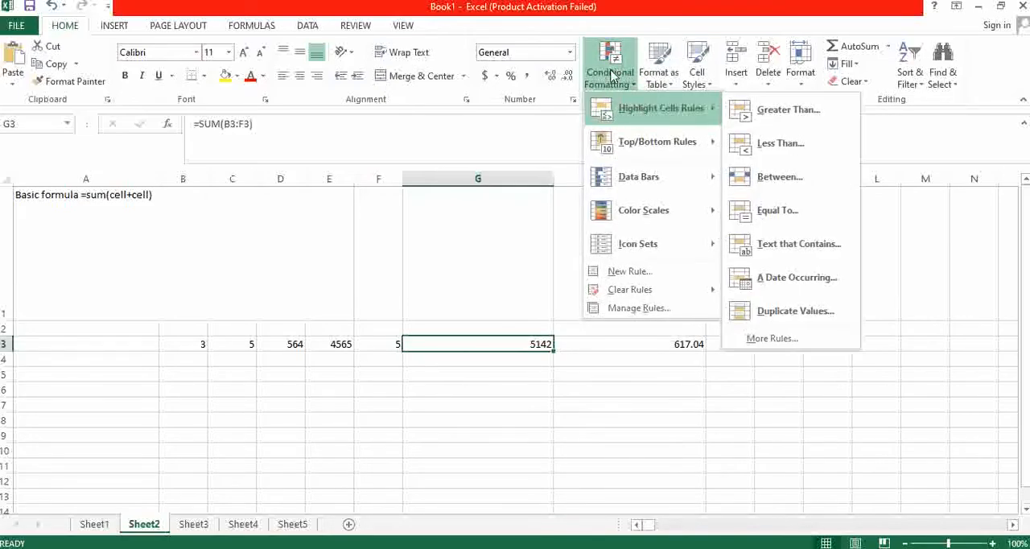
left_click(587, 415)
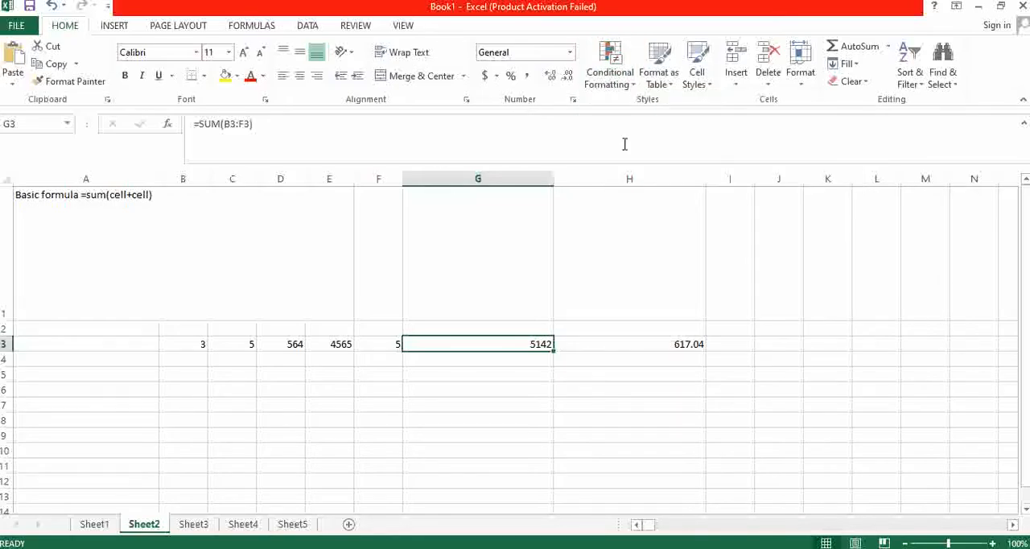
left_click(614, 71)
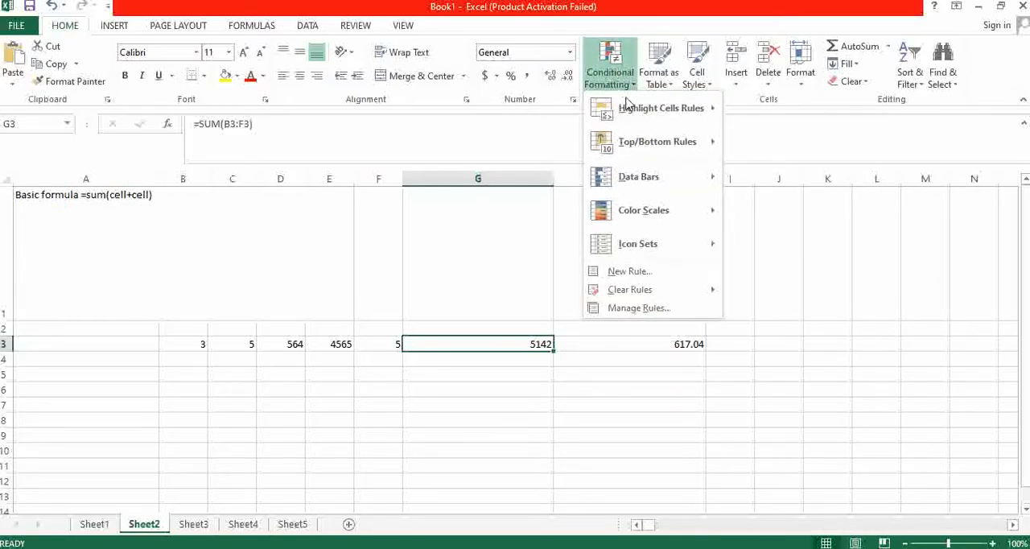
mouse_move(630, 104)
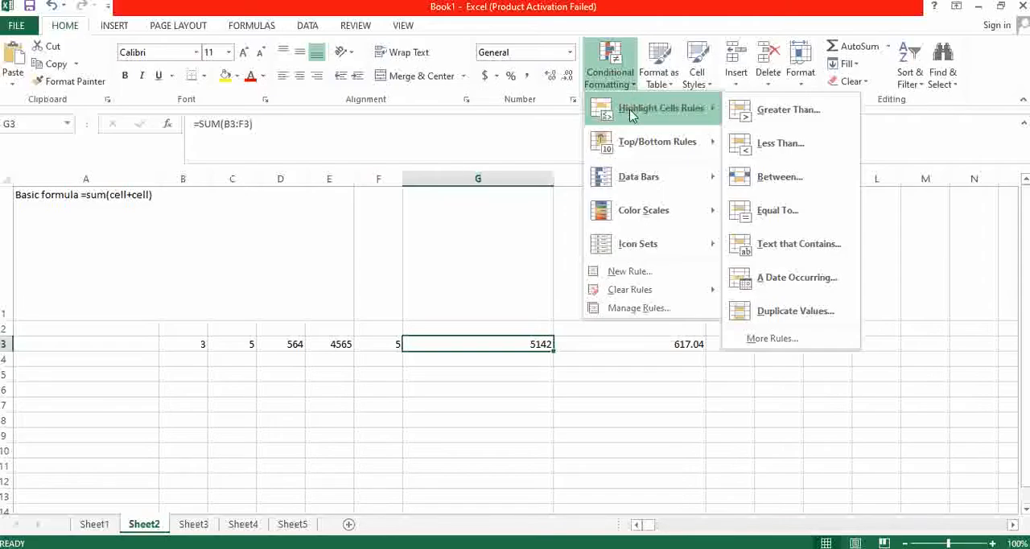
left_click(788, 110)
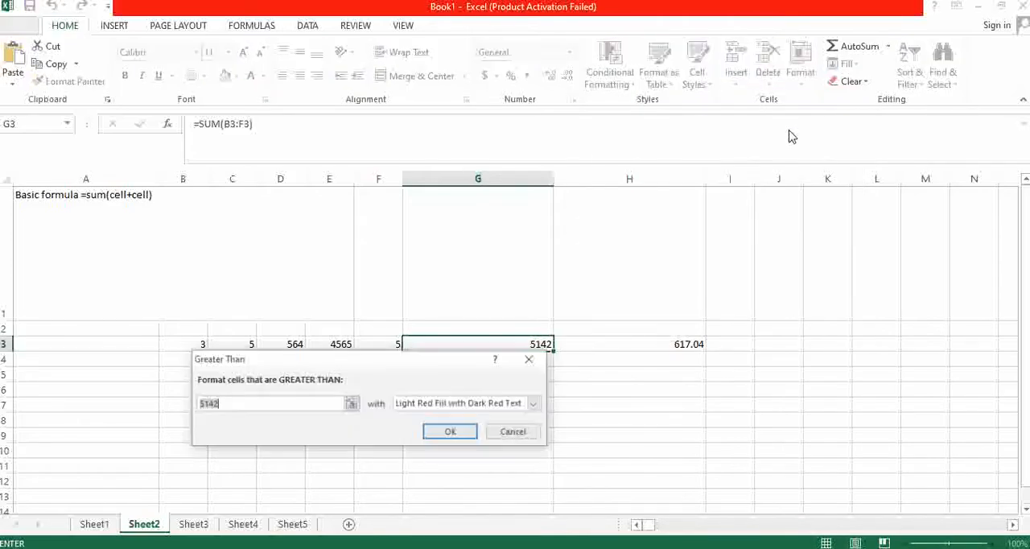
left_click_drag(412, 366, 347, 231)
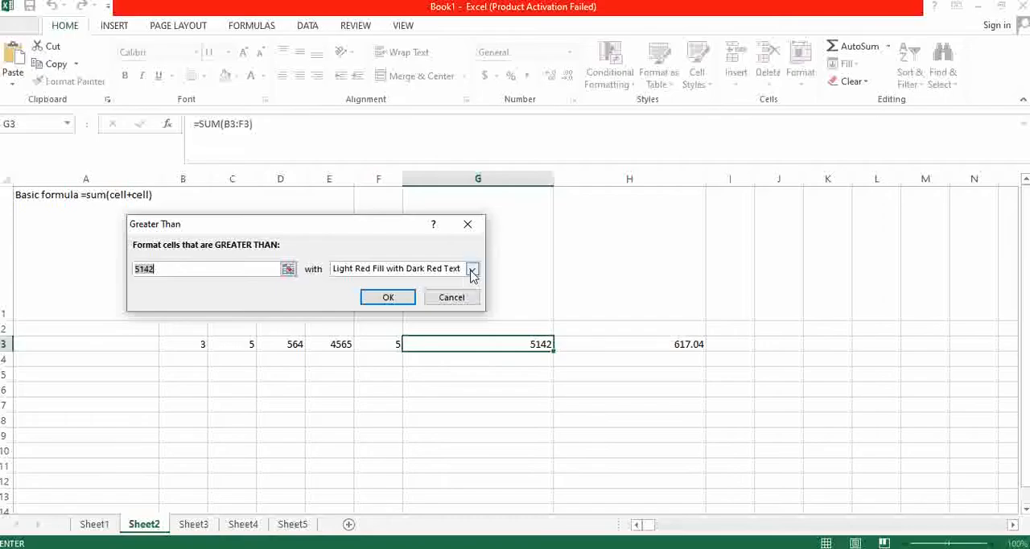
left_click(388, 298)
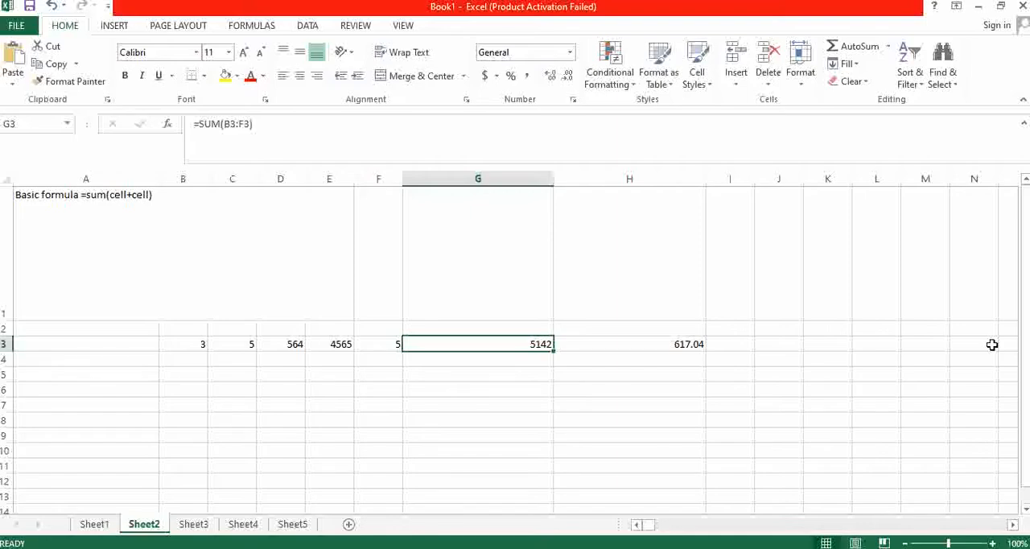
- Set the value in cell C3 to 2455 to test the Greater Than rule
left_click(217, 349)
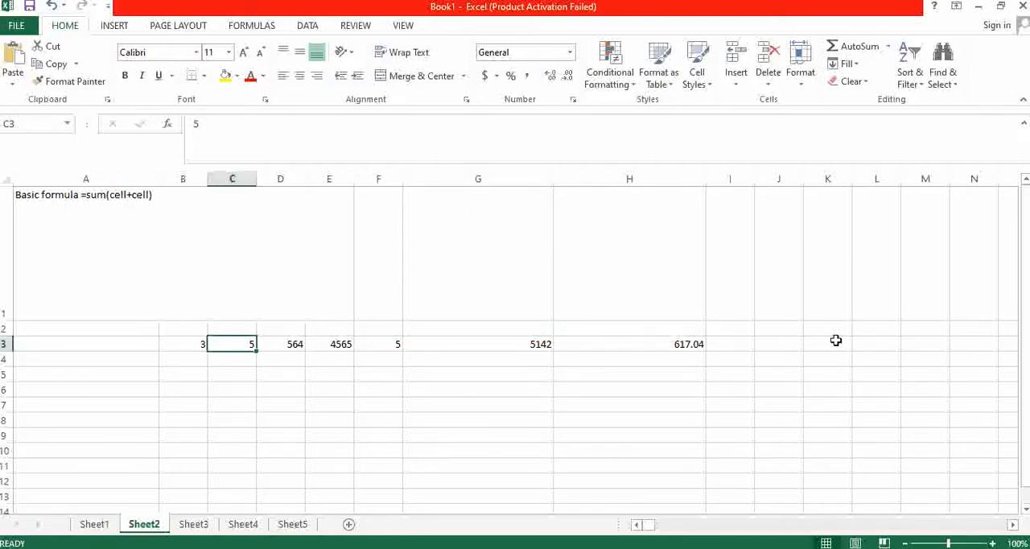
type("2455")
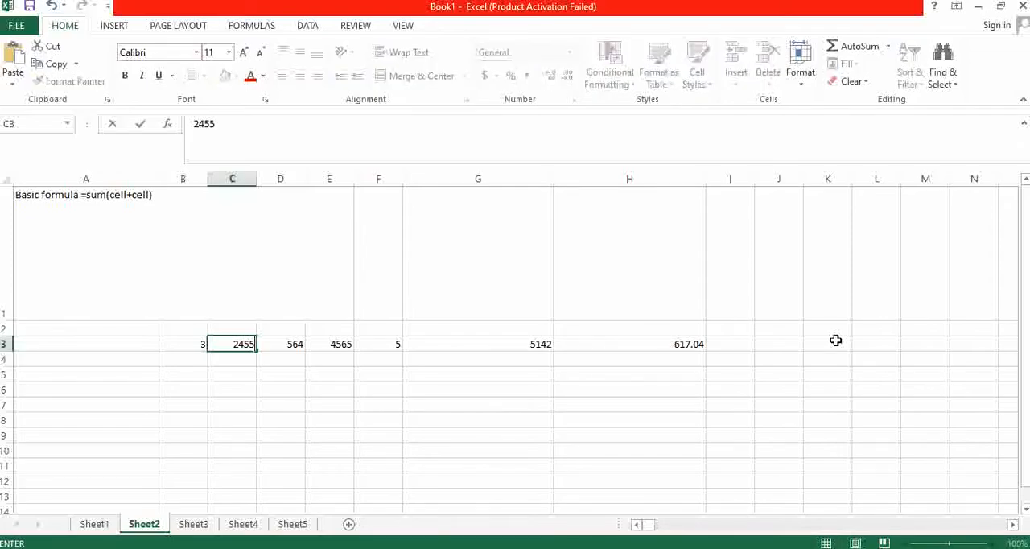
key("Up")
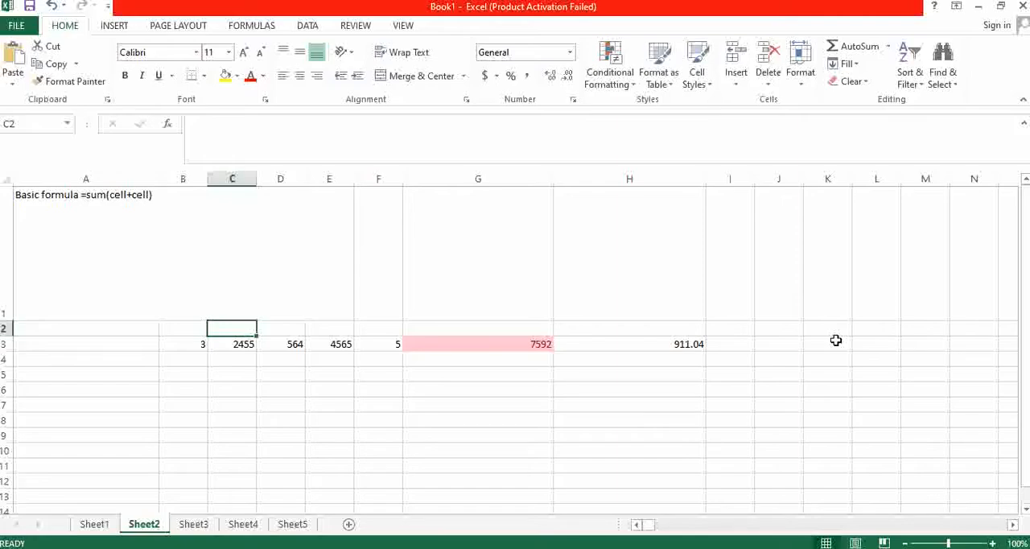
- Change the value in cell C3 to 124244
key("Down")
key("Down")
key("Up")
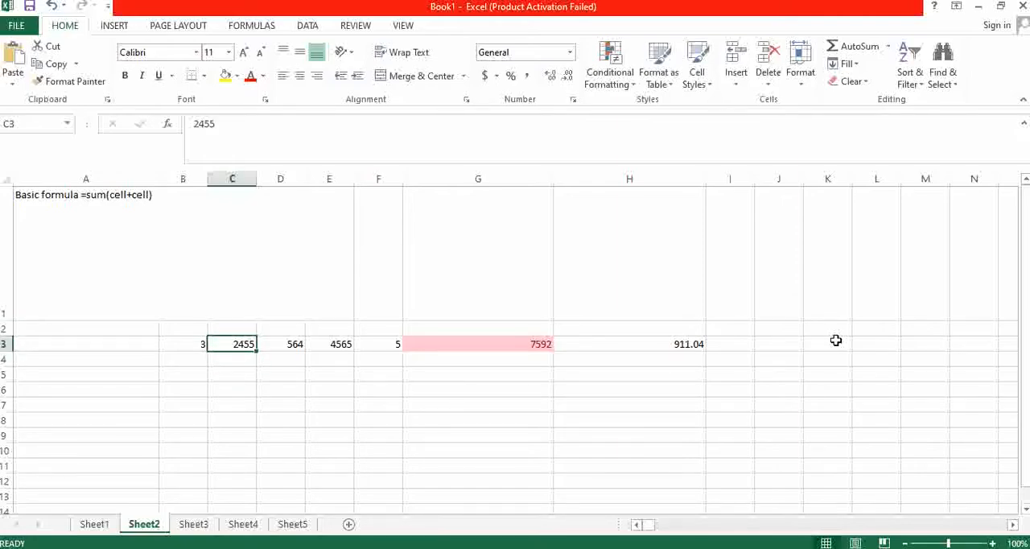
type("124244")
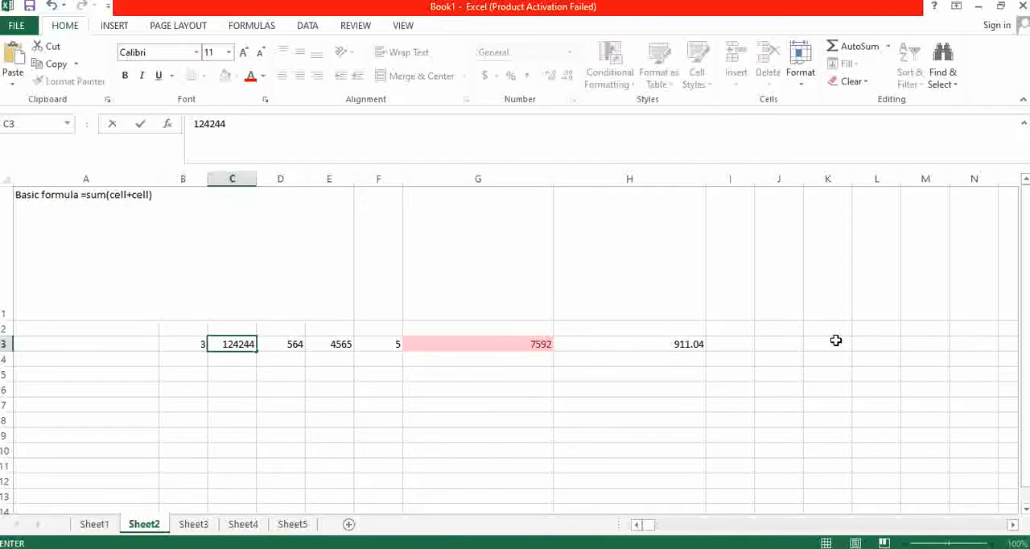
key("Up")
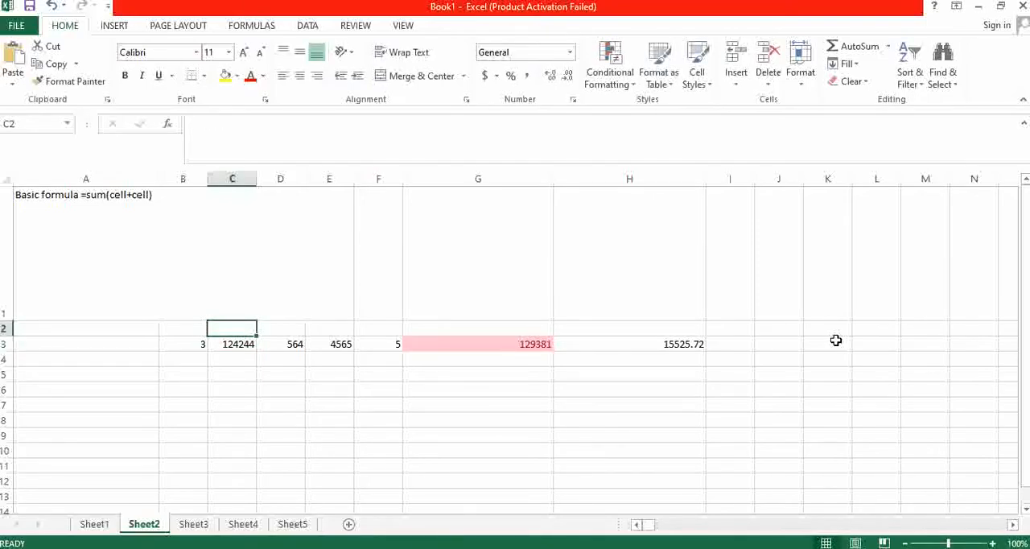
- Change the value in cell C3 to 1 and reselect the cell
key("Down")
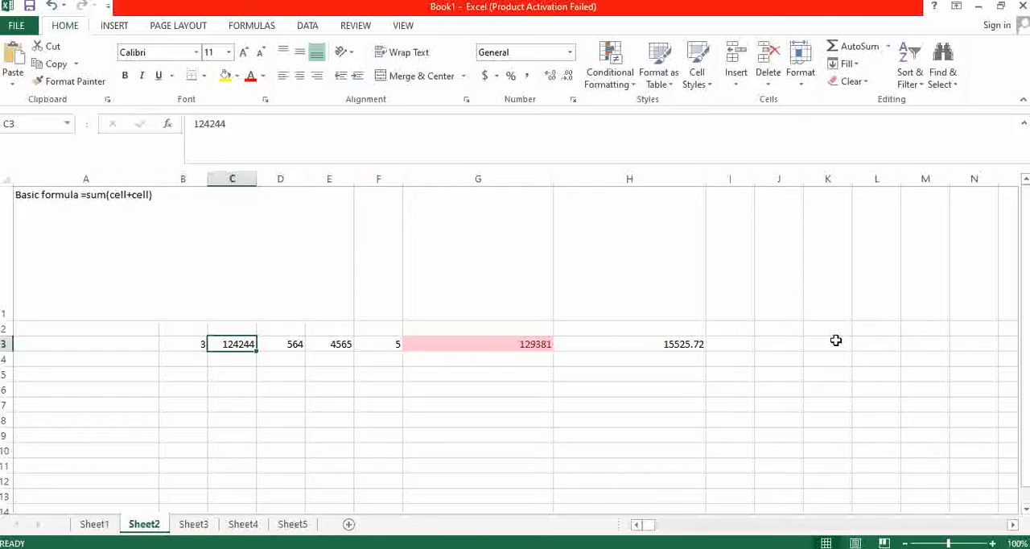
type("1")
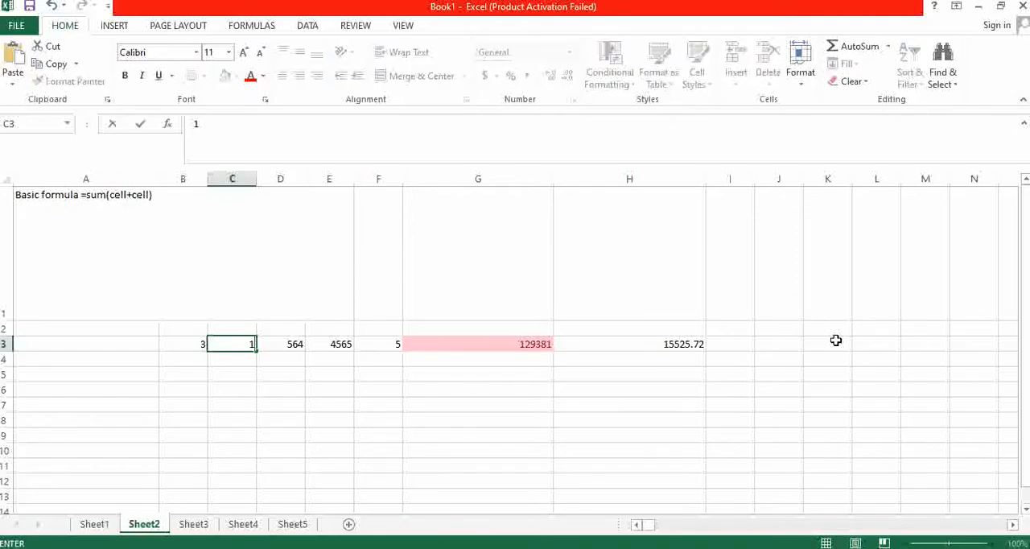
key("Return")
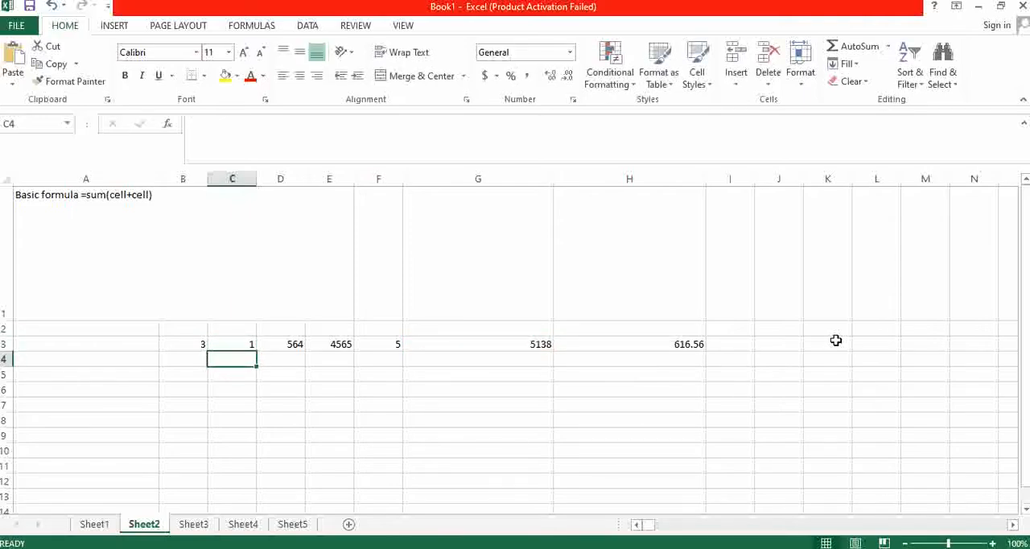
key("Up")
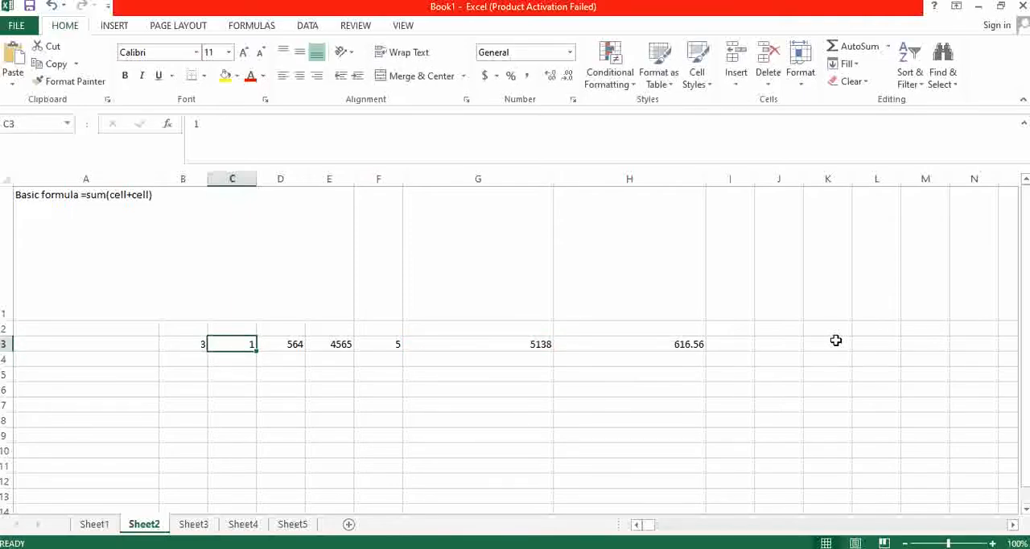
- Add a Less Than conditional formatting rule to cell G3 for values below 5138, using Yellow Fill with Dark Yellow Text
left_click(536, 343)
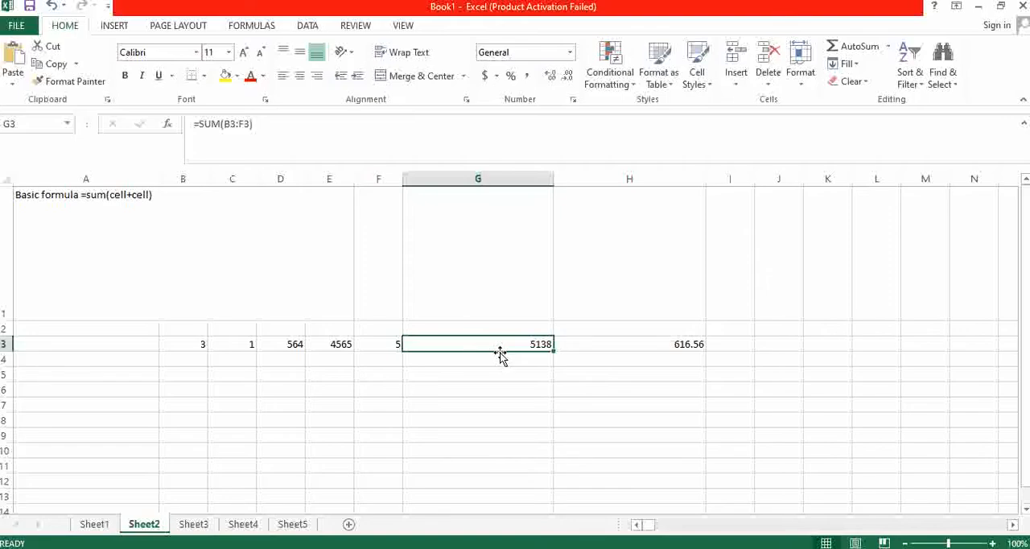
left_click(629, 87)
mouse_move(676, 113)
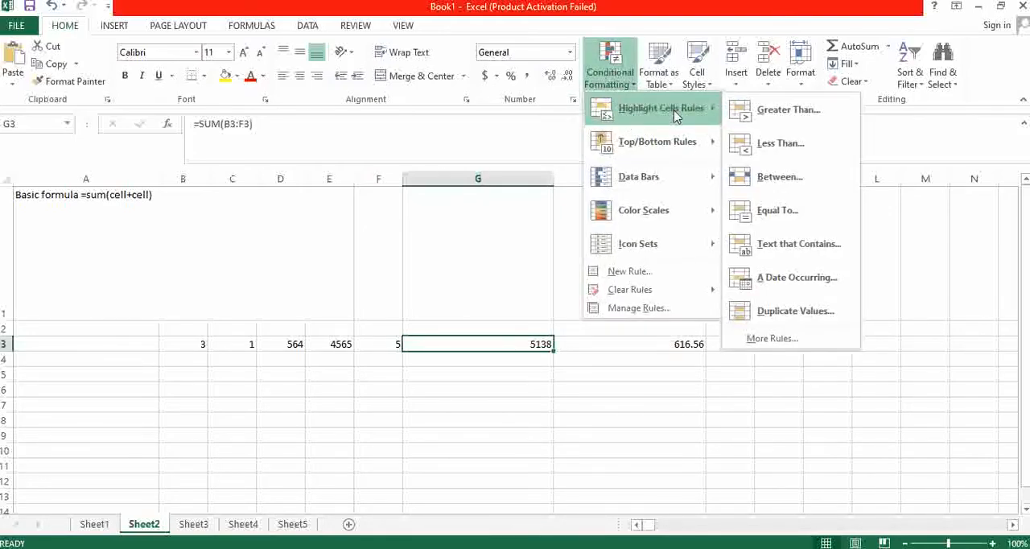
left_click(779, 143)
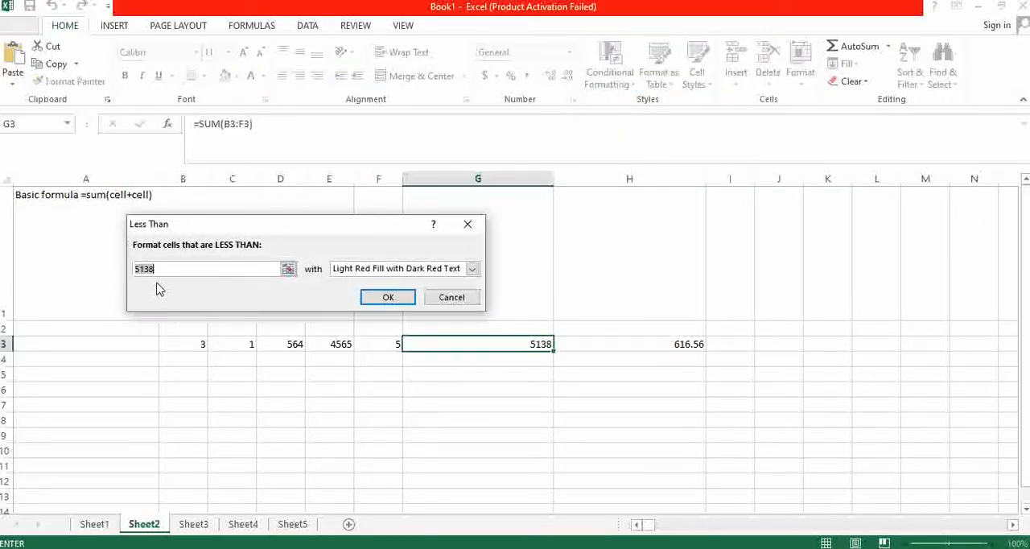
left_click(392, 271)
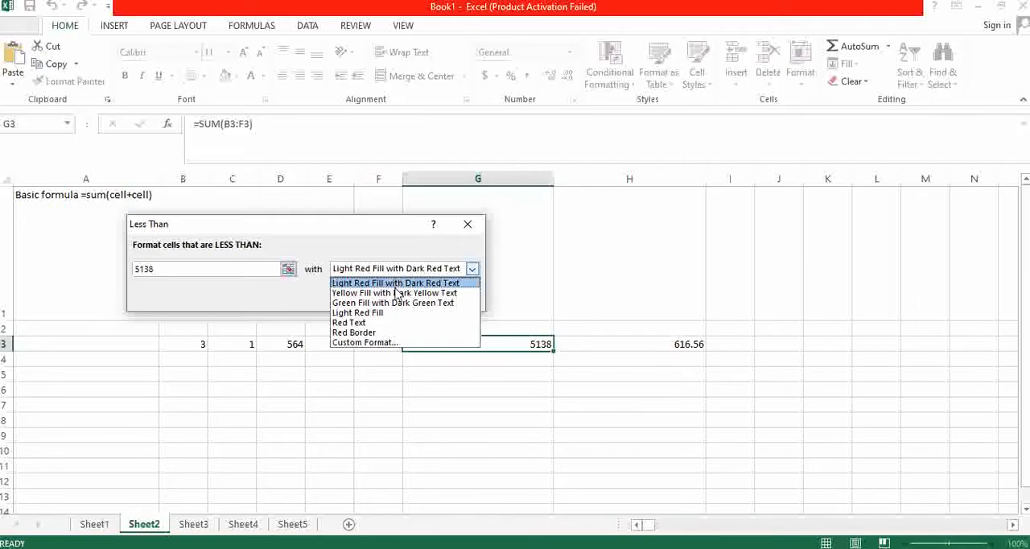
left_click(394, 293)
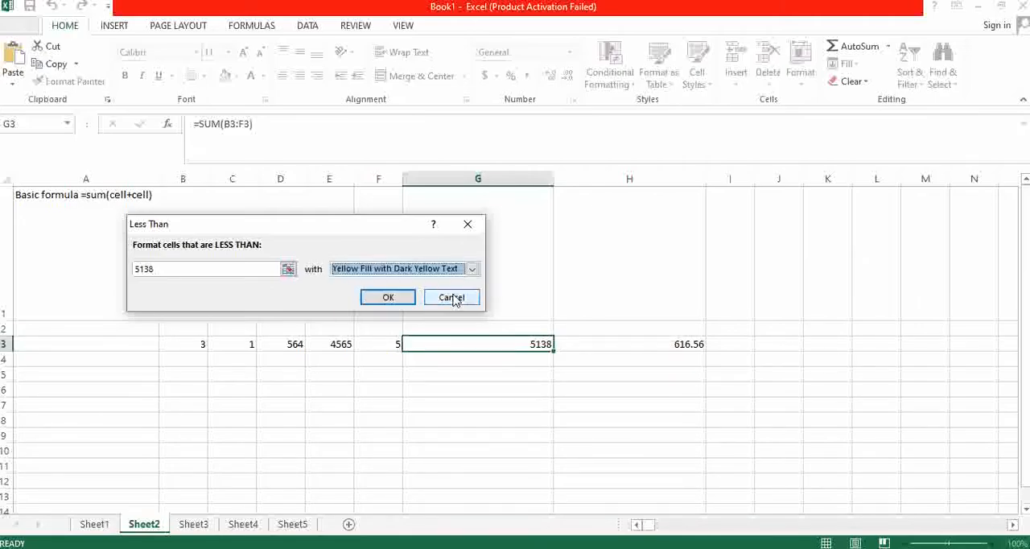
left_click(388, 299)
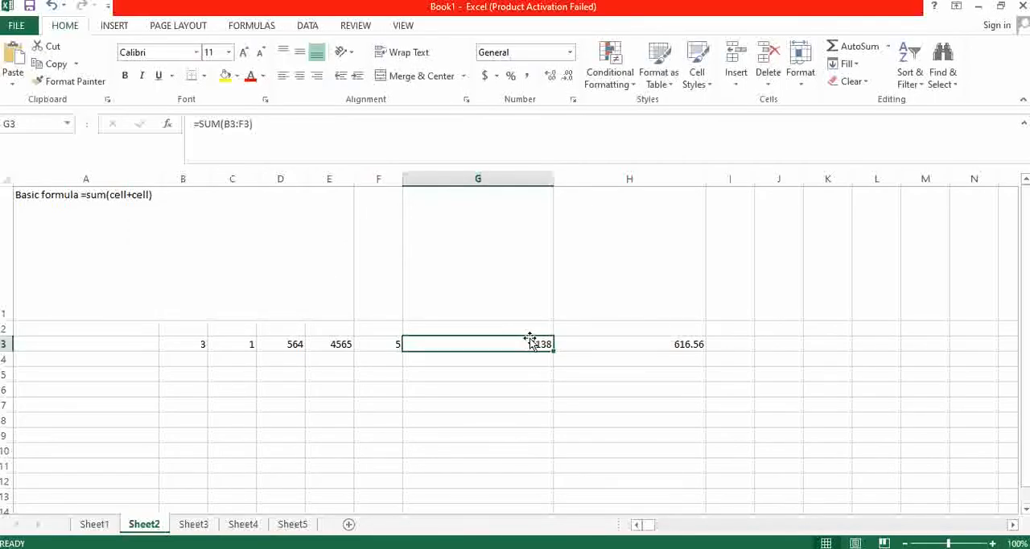
- Add a Between conditional formatting rule to cell G3 for values between 5138 and 5038, using Red Border
left_click(609, 71)
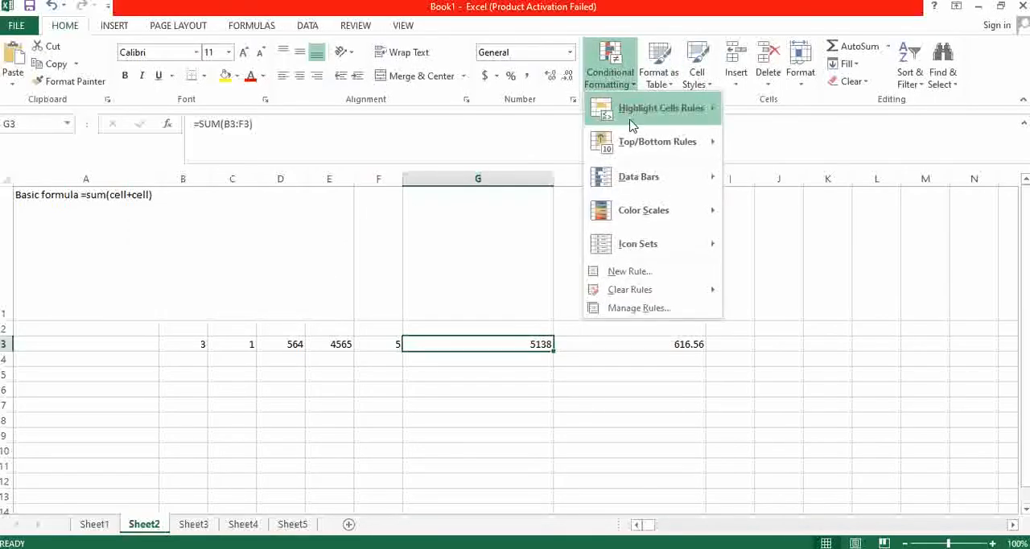
mouse_move(635, 115)
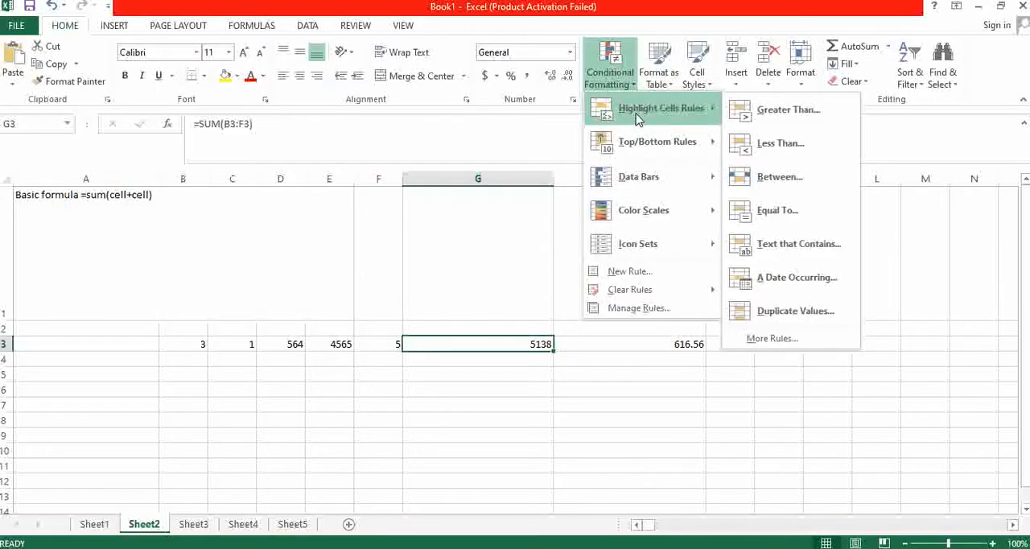
left_click(782, 187)
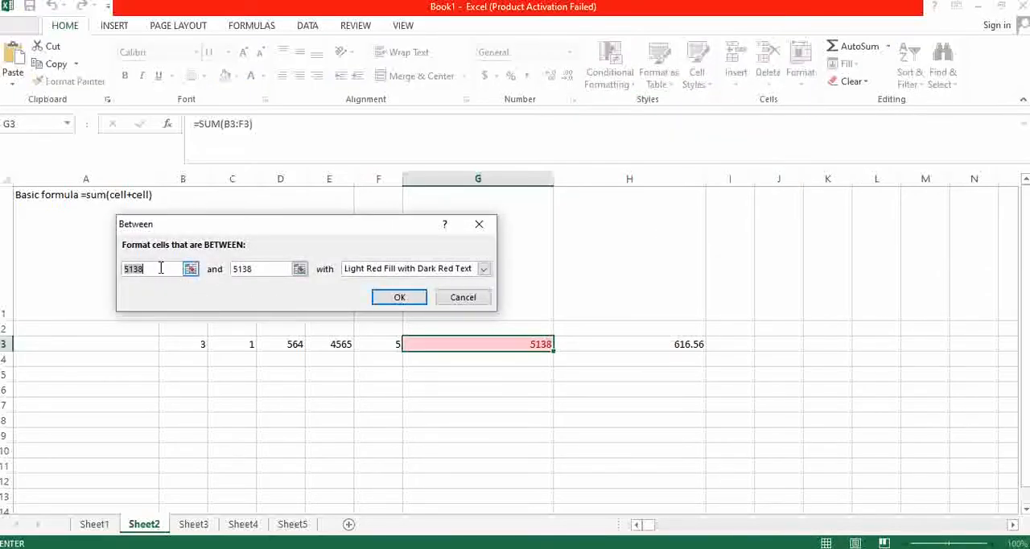
left_click(262, 269)
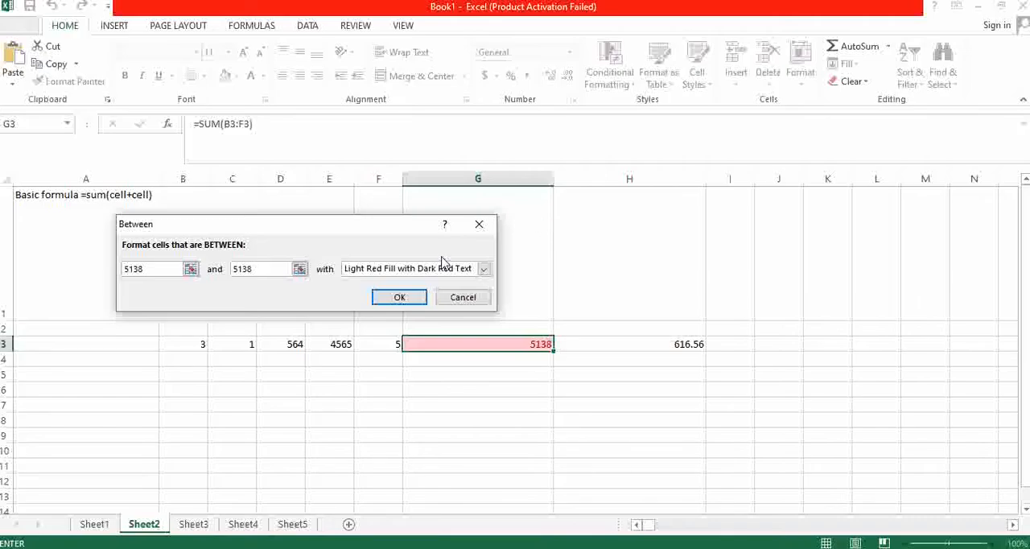
left_click(243, 269)
key("BackSpace")
type("0")
left_click(427, 272)
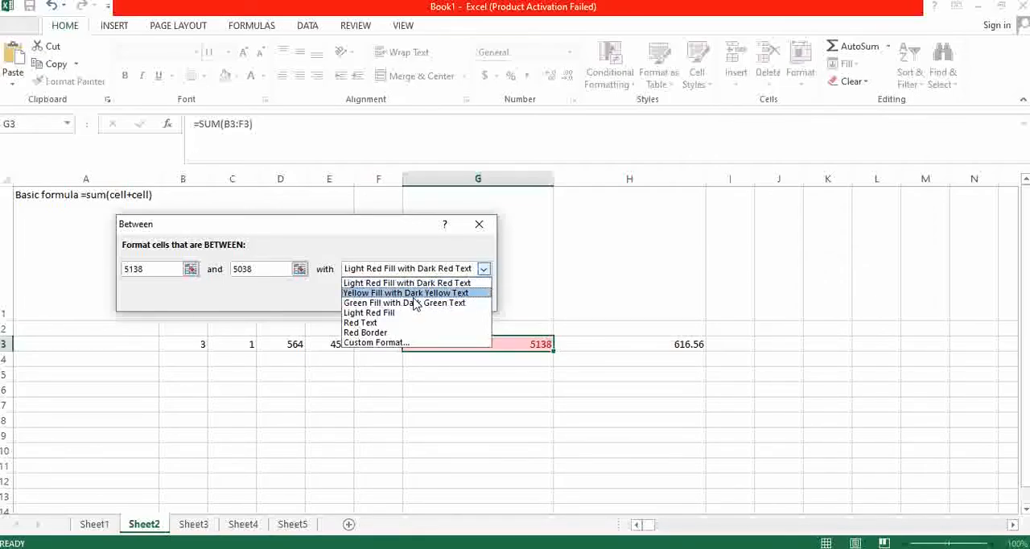
left_click(363, 334)
left_click(397, 298)
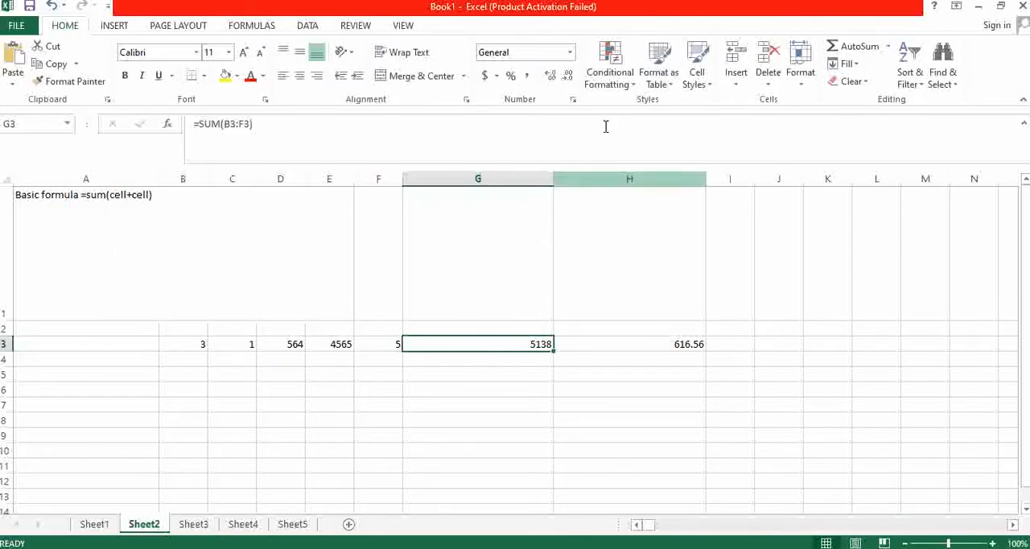
- Add an Equal To conditional formatting rule to cell G3 for the value 4000, using Green Fill with Dark Green Text
left_click(610, 71)
mouse_move(633, 125)
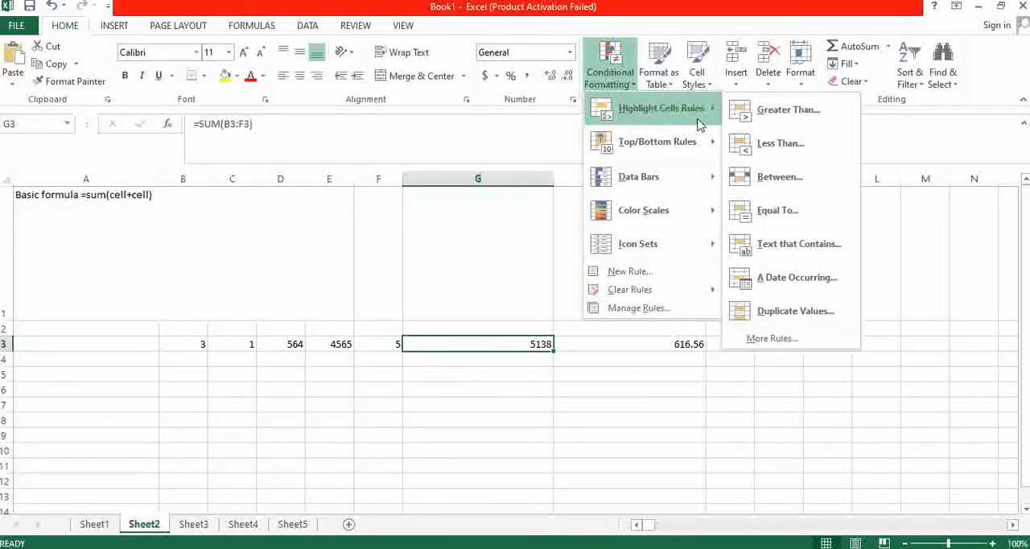
left_click(776, 214)
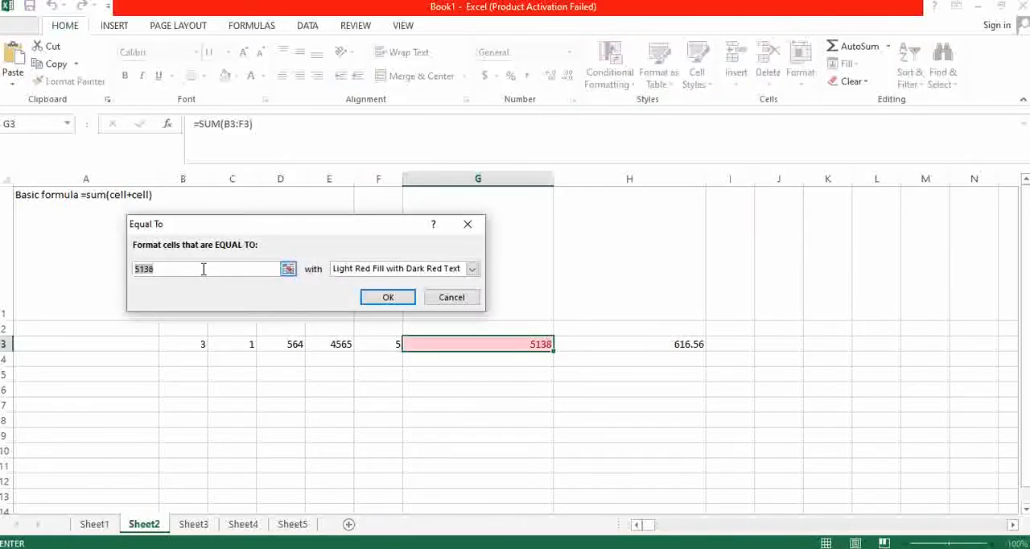
type("4000")
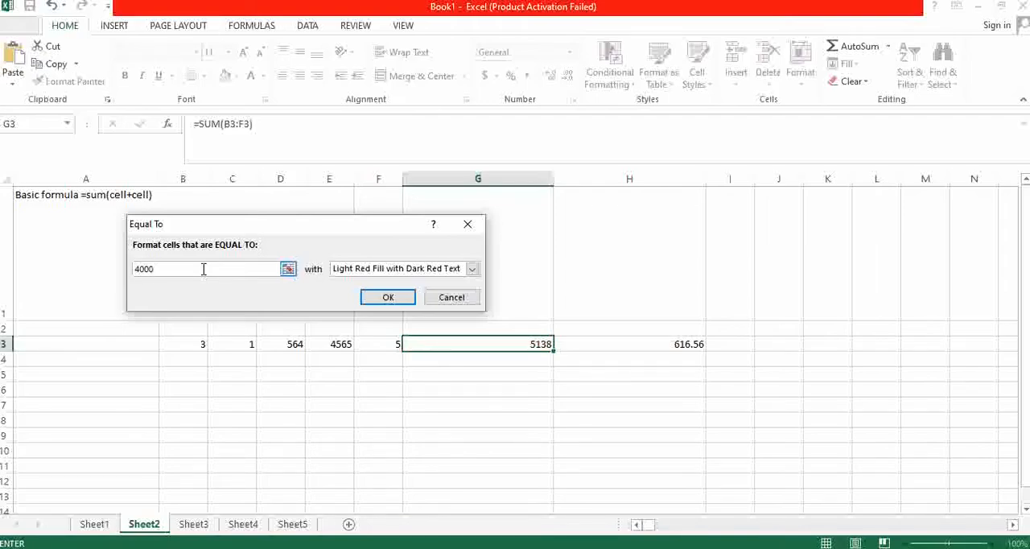
left_click(471, 268)
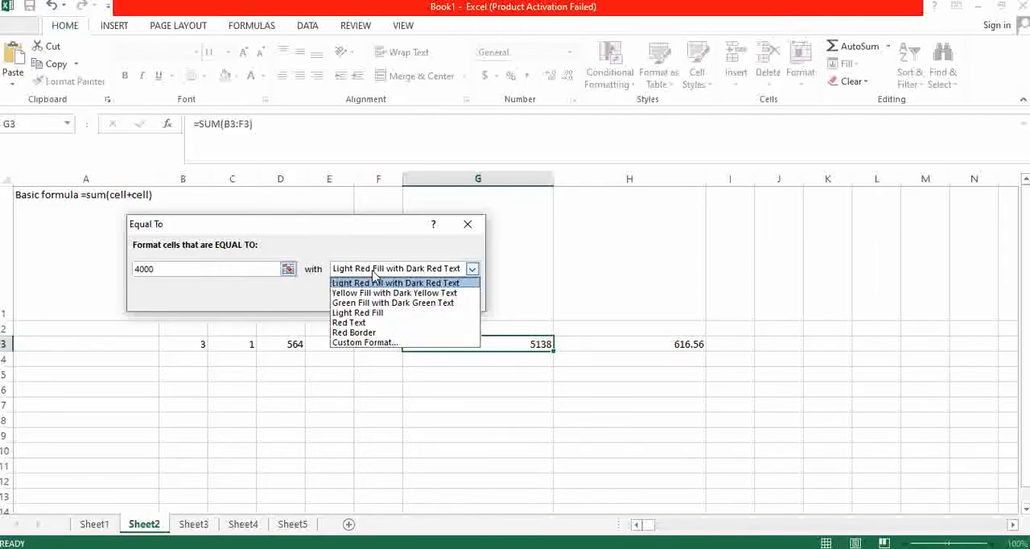
left_click(392, 302)
left_click(389, 297)
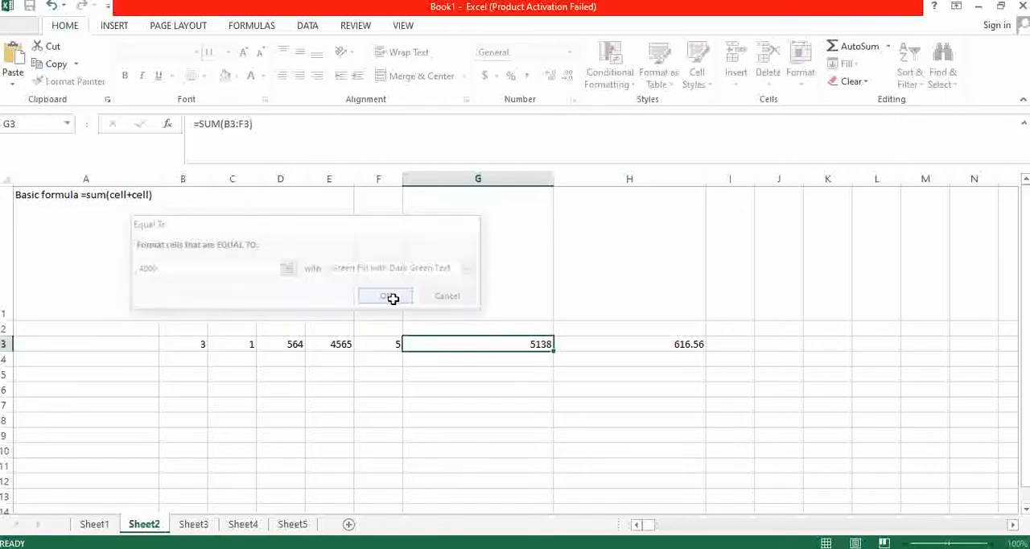
left_click(561, 386)
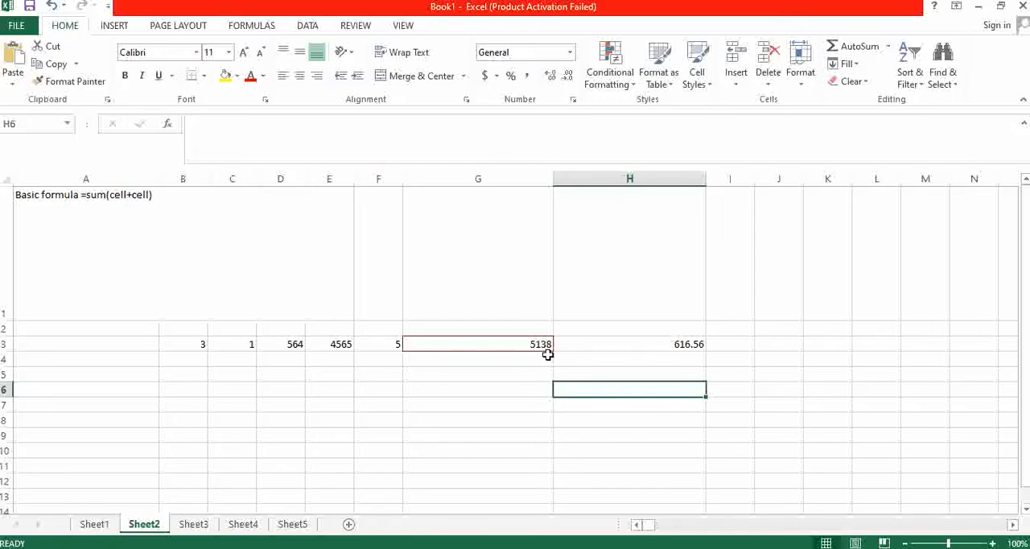
left_click(492, 375)
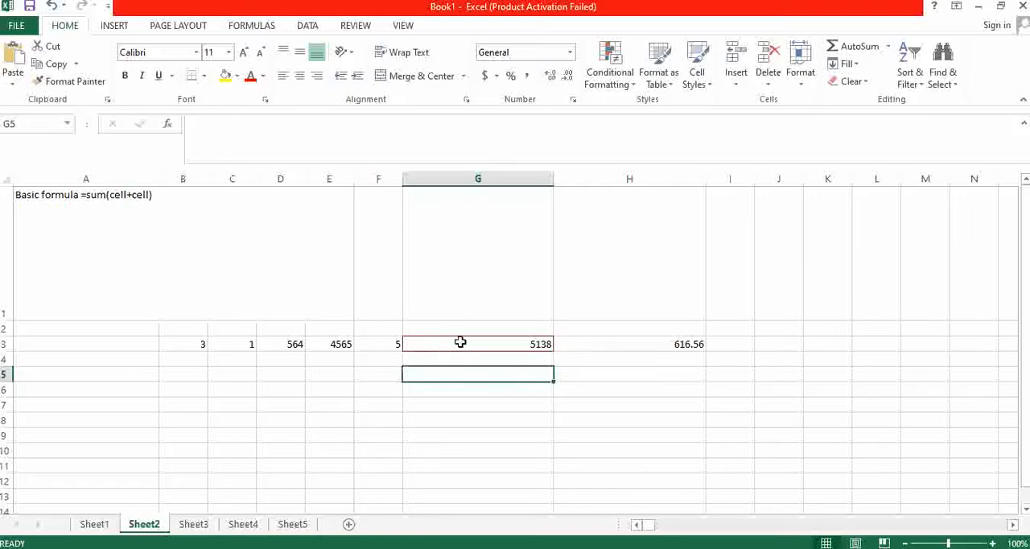
- Change the value in cell C3 to 2 and reselect the cell
left_click(238, 344)
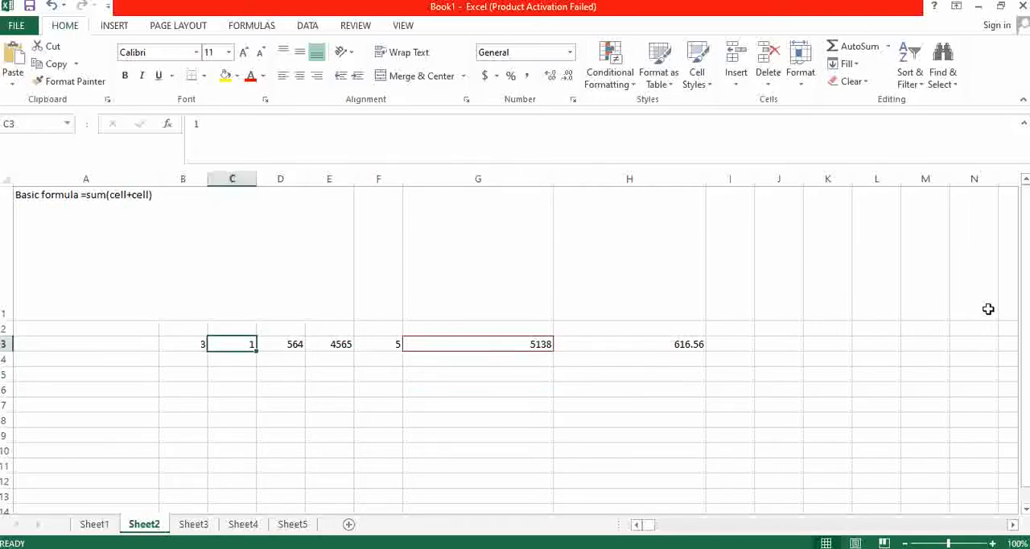
type("2")
key("Return")
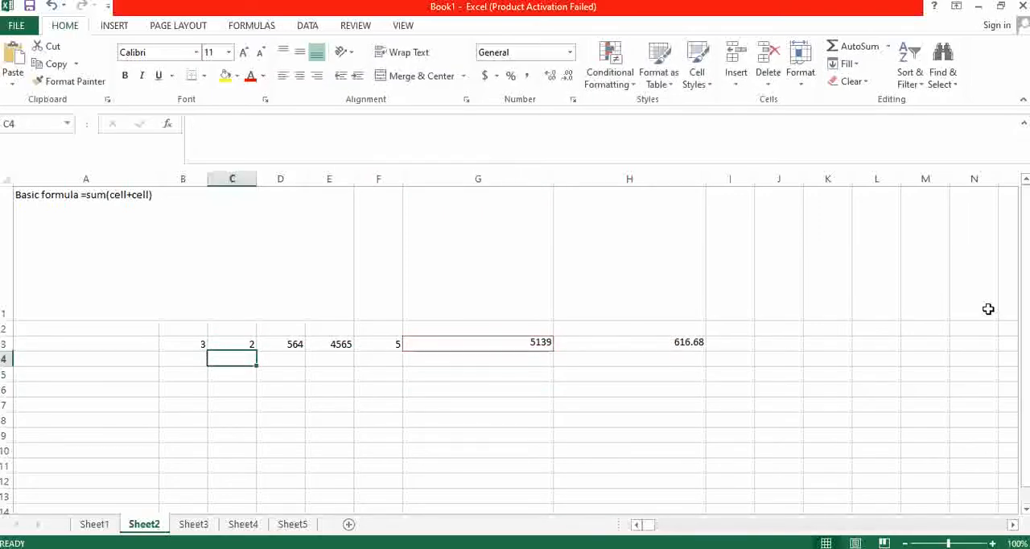
key("Down")
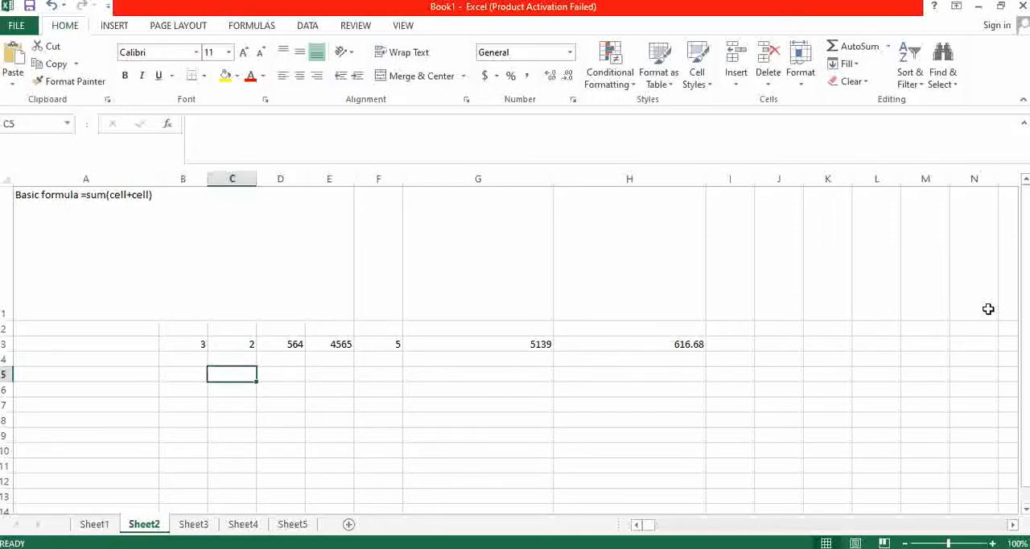
key("Up")
key("Up")
key("Up")
key("Down")
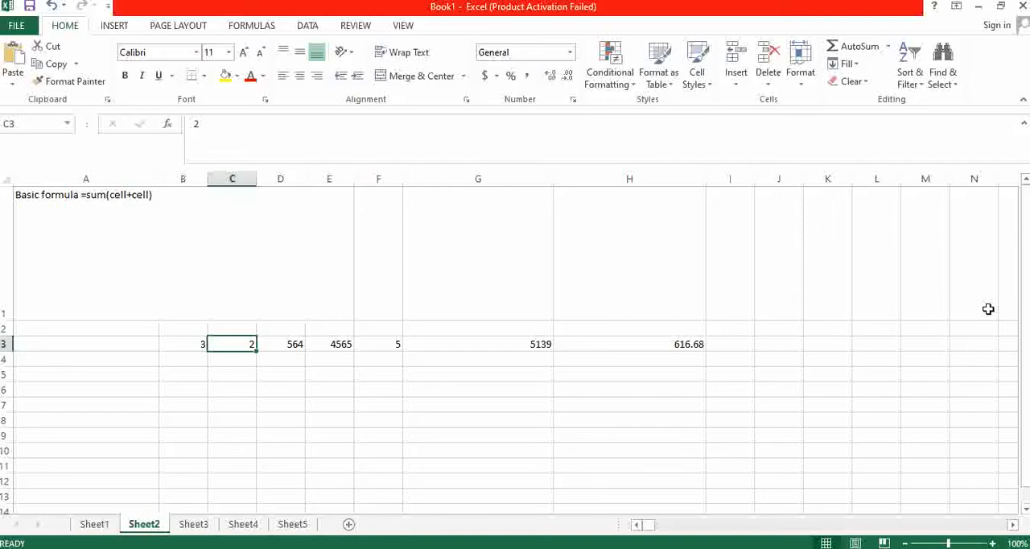
- Change the value in cell E3 to 2565 and select the total in cell G3
key("Right")
key("Right")
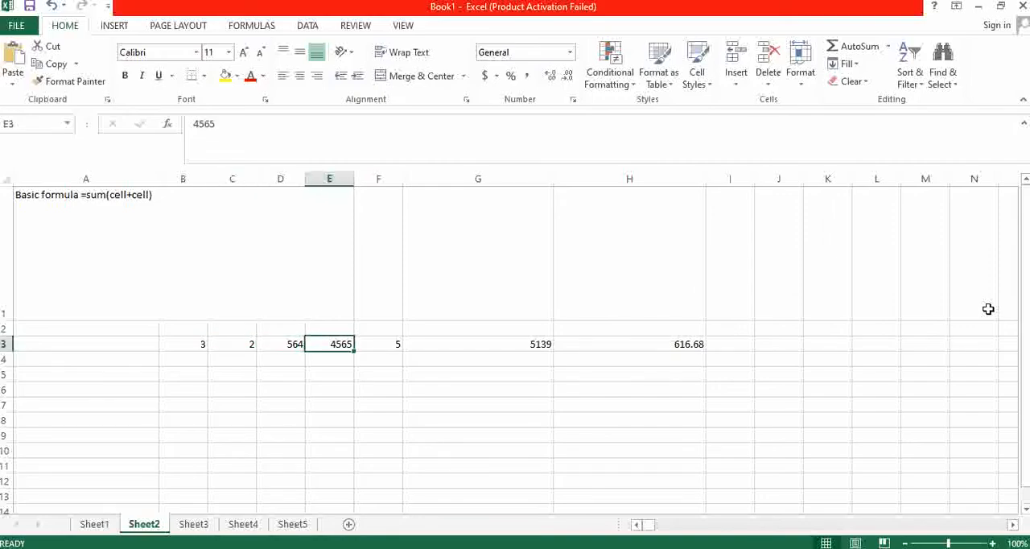
left_click(197, 123)
key("BackSpace")
type("2")
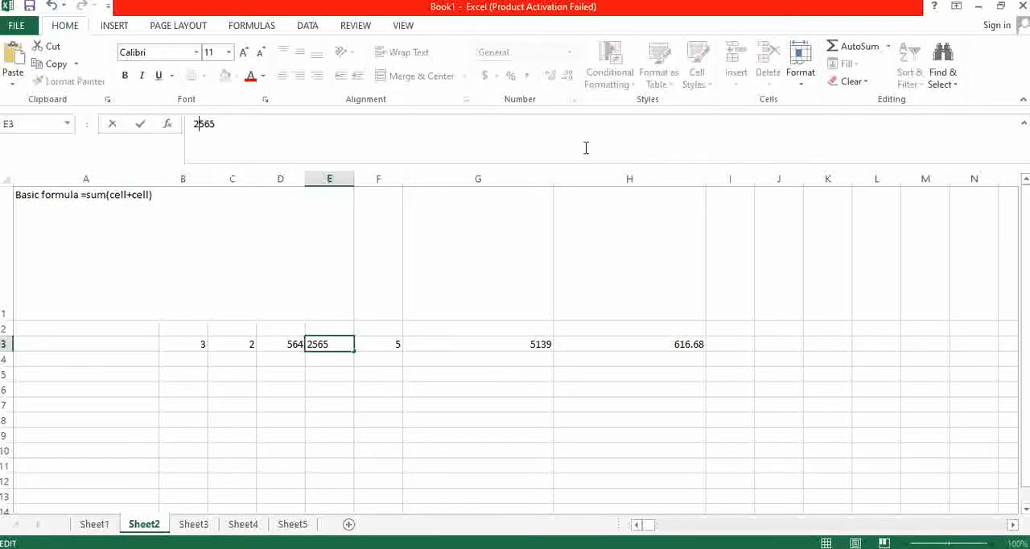
key("Return")
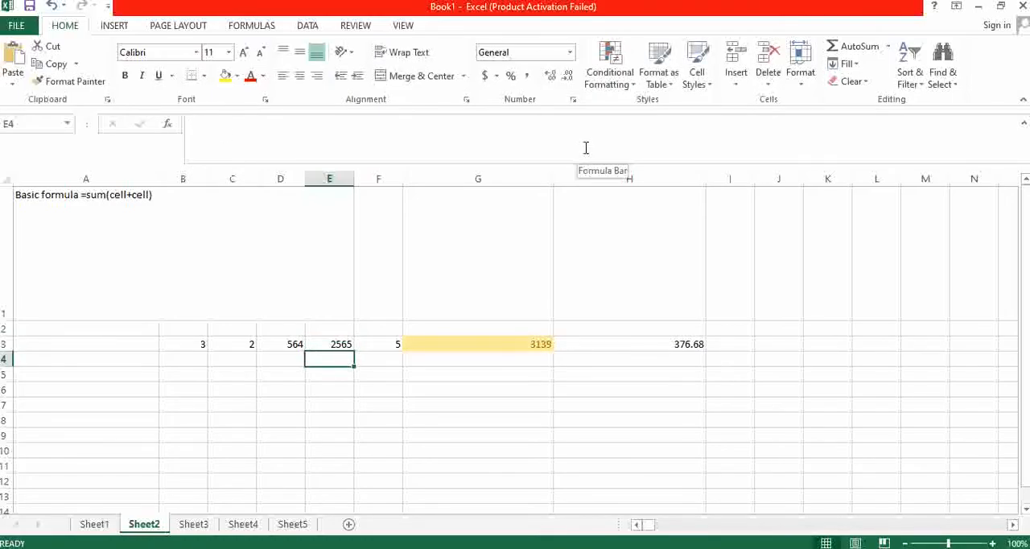
left_click(496, 344)
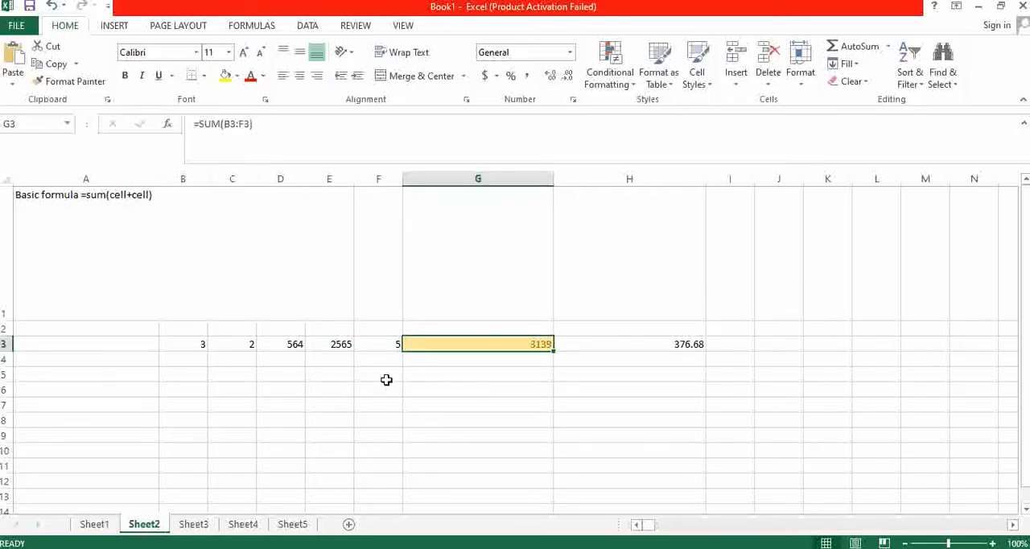
- Try the values 300 and 600 in cell C3 to bring the total in G3 closer to 4000
left_click(286, 349)
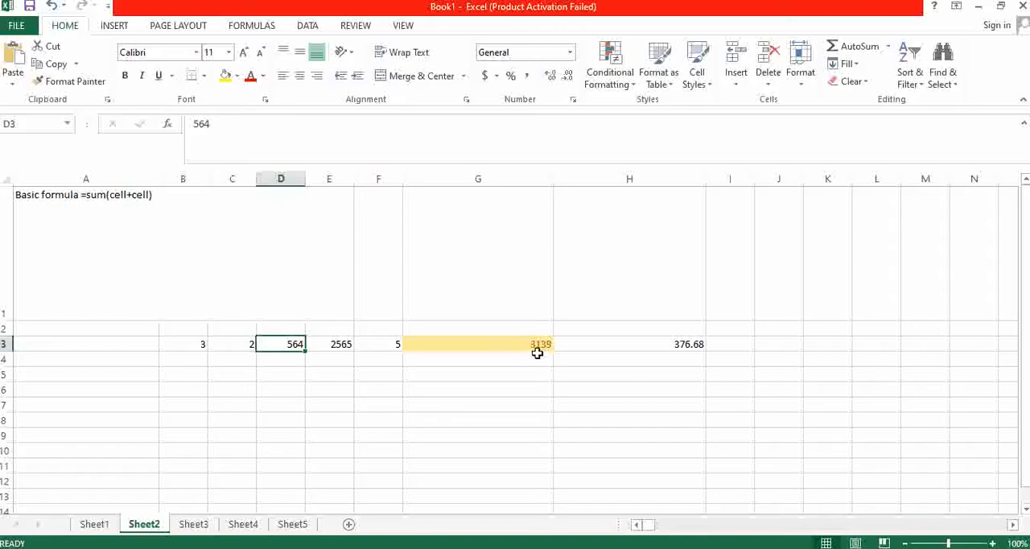
left_click(374, 347)
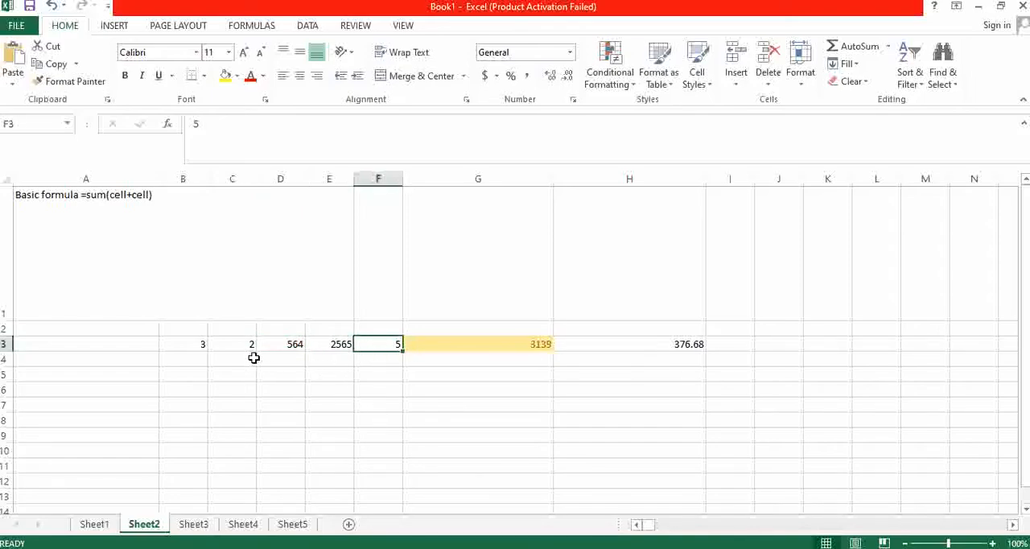
left_click(212, 347)
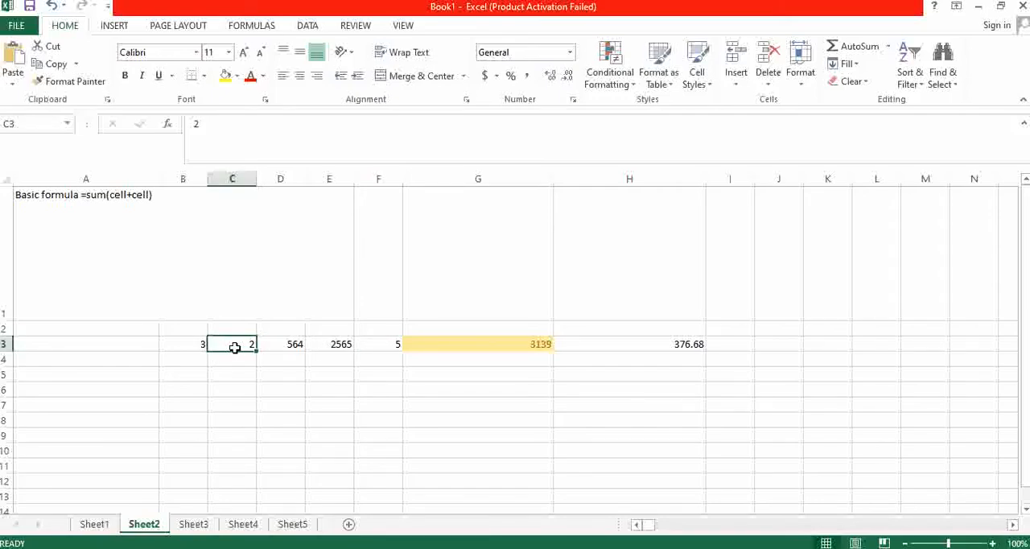
type("300")
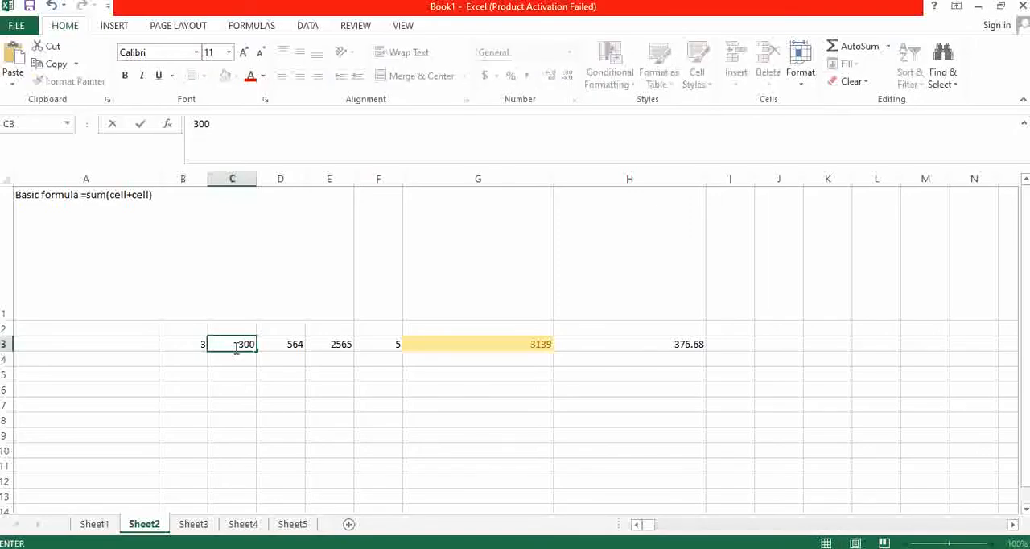
left_click(269, 361)
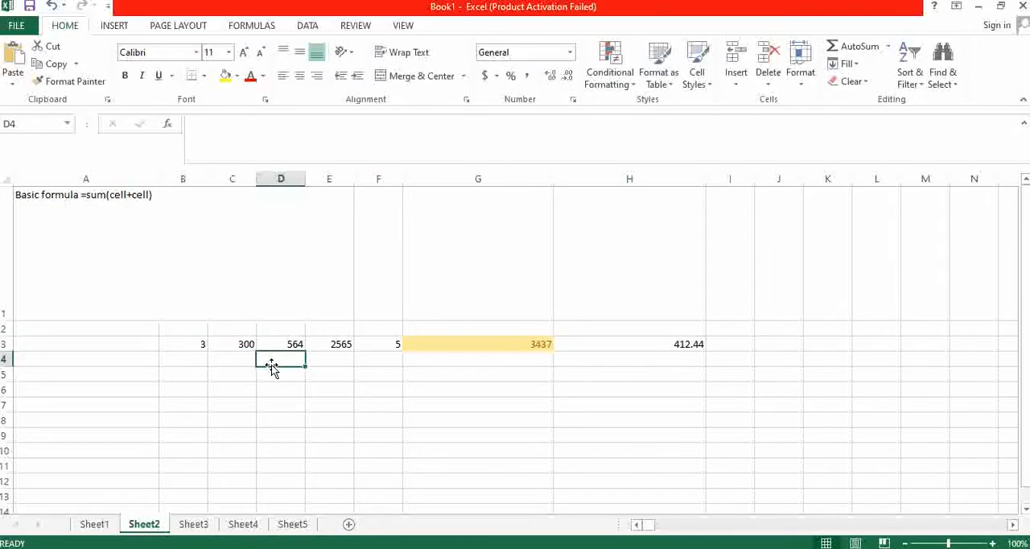
left_click(239, 347)
type("6")
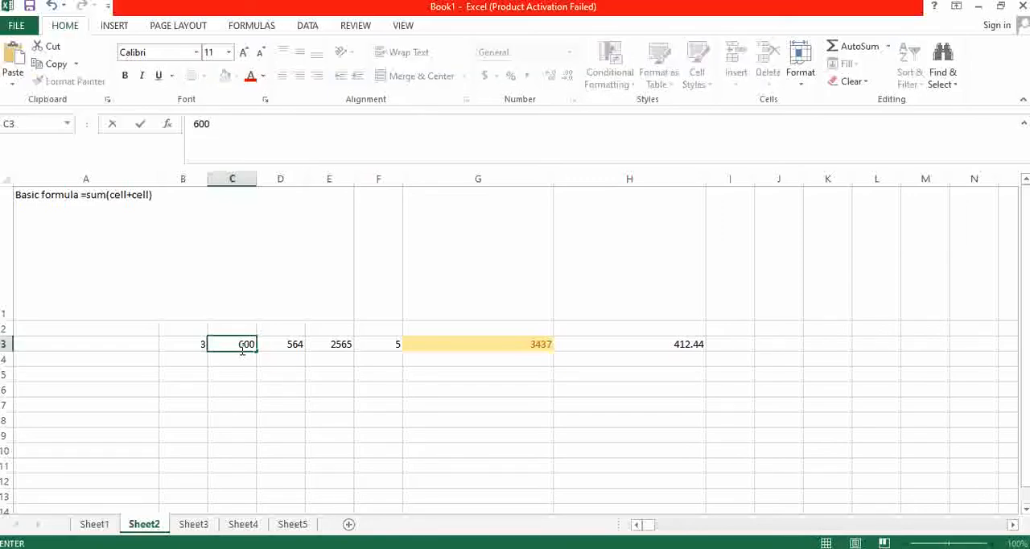
type("00")
key("Return")
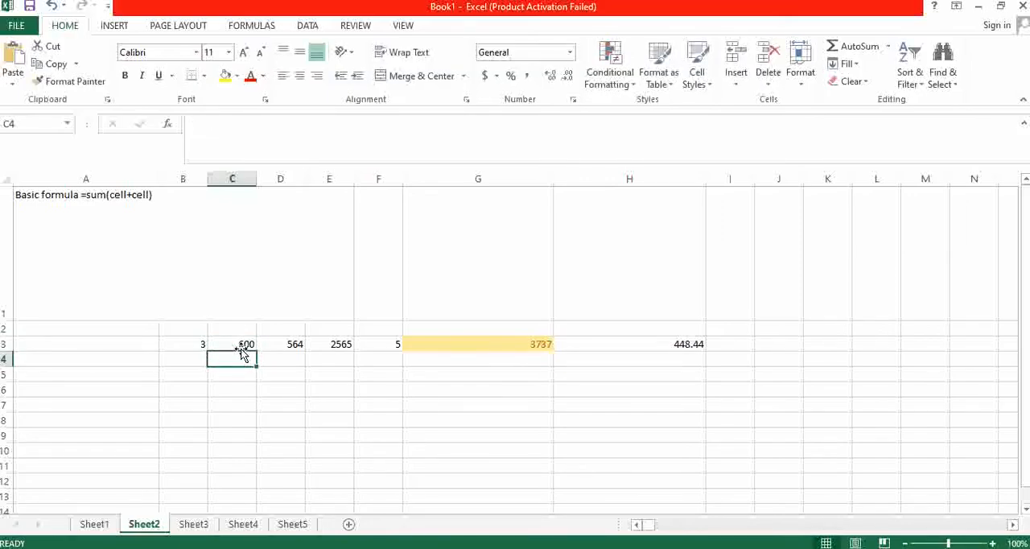
- Change the value in cell C3 to 900 and reselect the cell
left_click(243, 351)
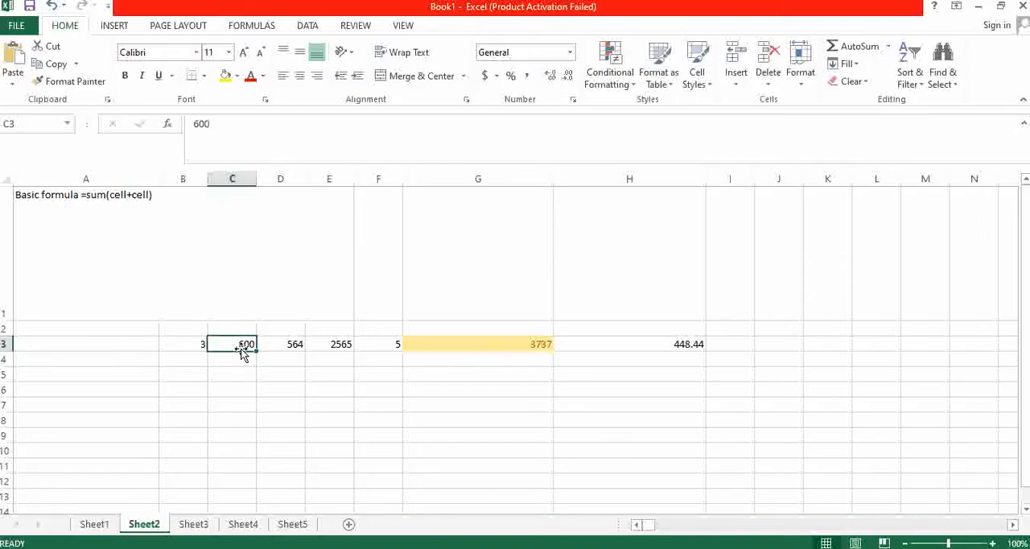
type("90")
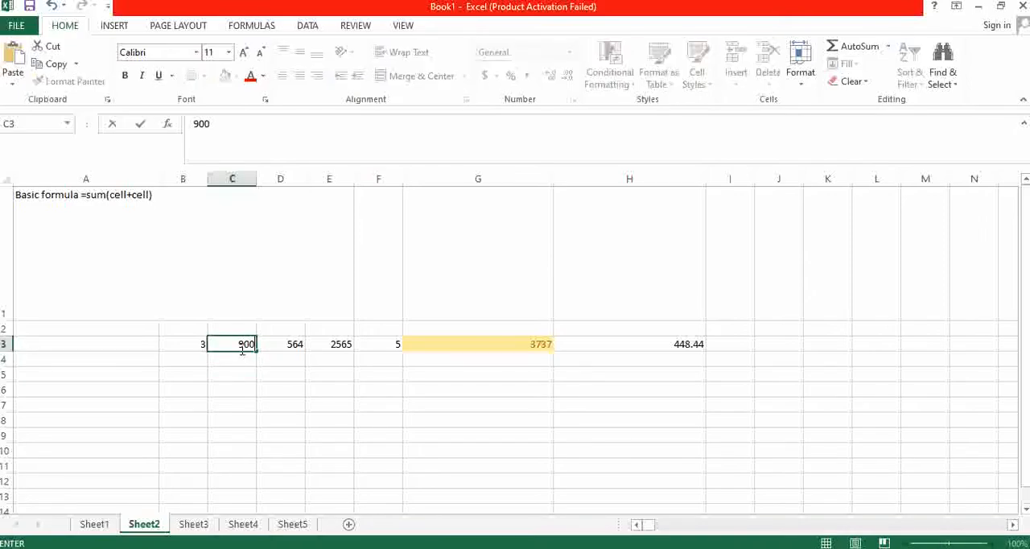
key("Return")
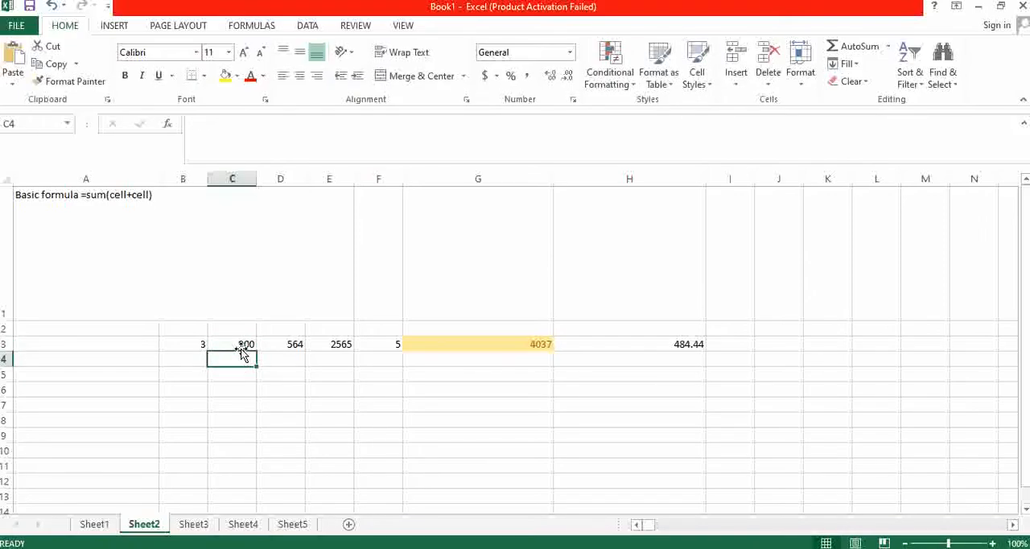
left_click(243, 351)
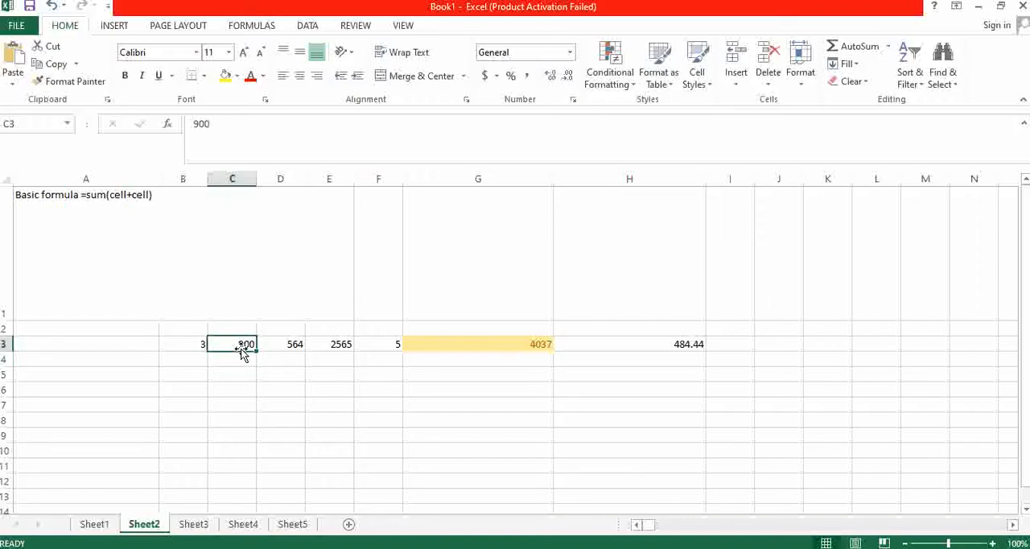
- Change the value in cell D3 to 532
left_click(294, 345)
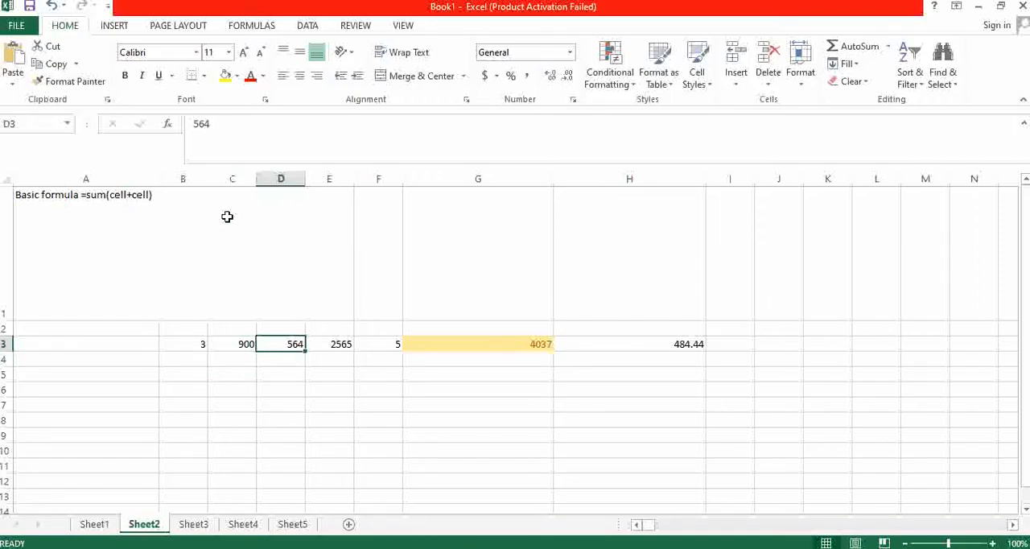
double_click(206, 124)
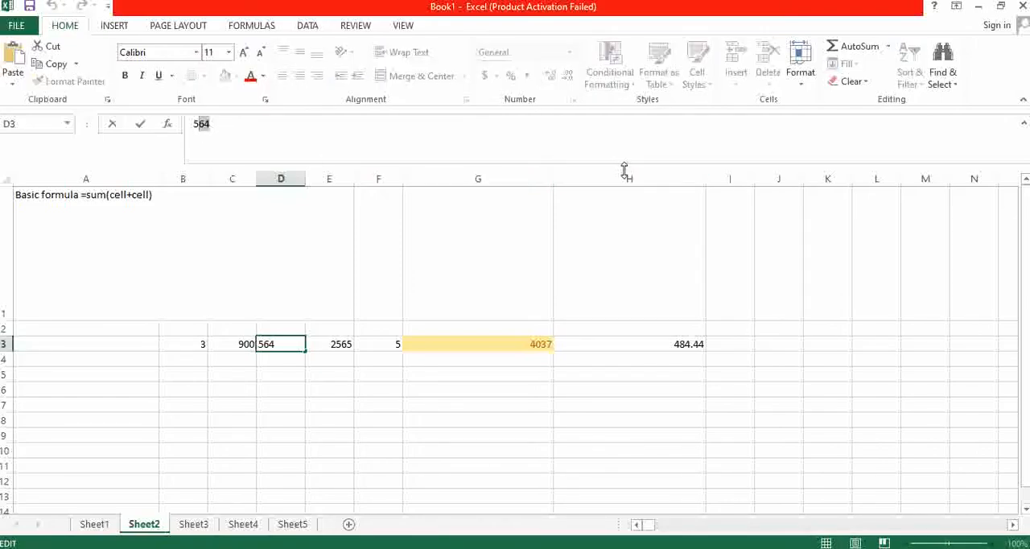
type("532")
key("Return")
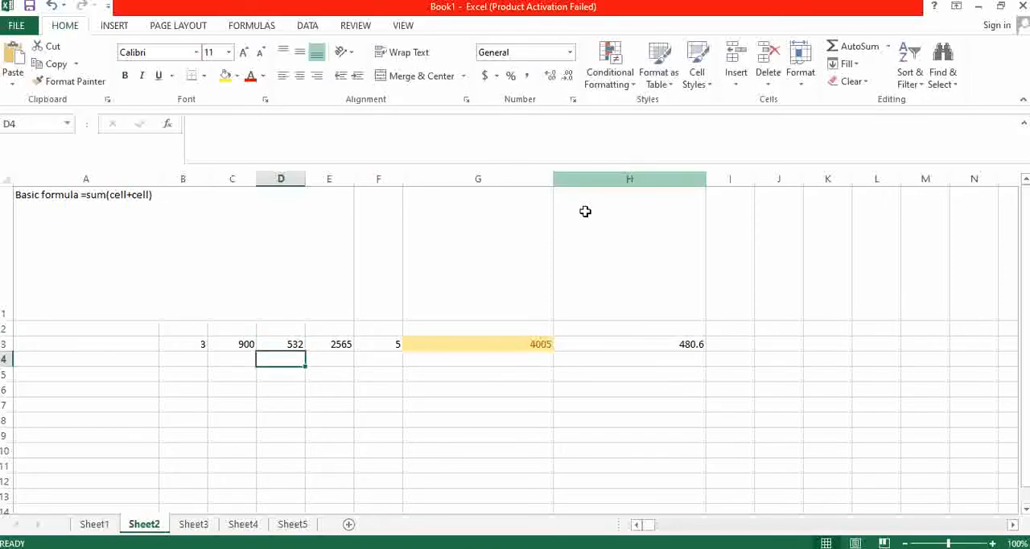
- Set the value in cell F3 to 0 so the sum in G3 meets the Equal To rule
left_click(394, 342)
type("0")
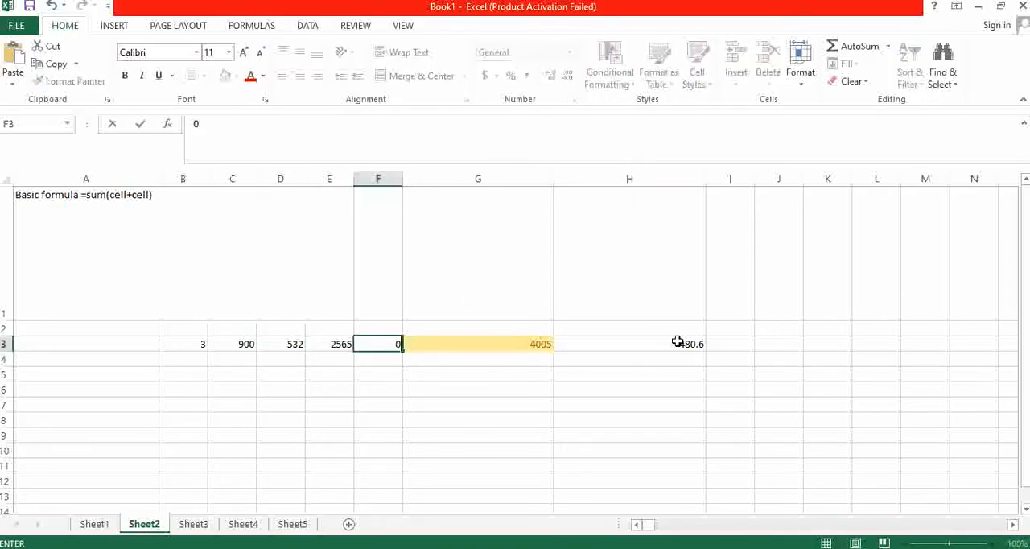
left_click(678, 342)
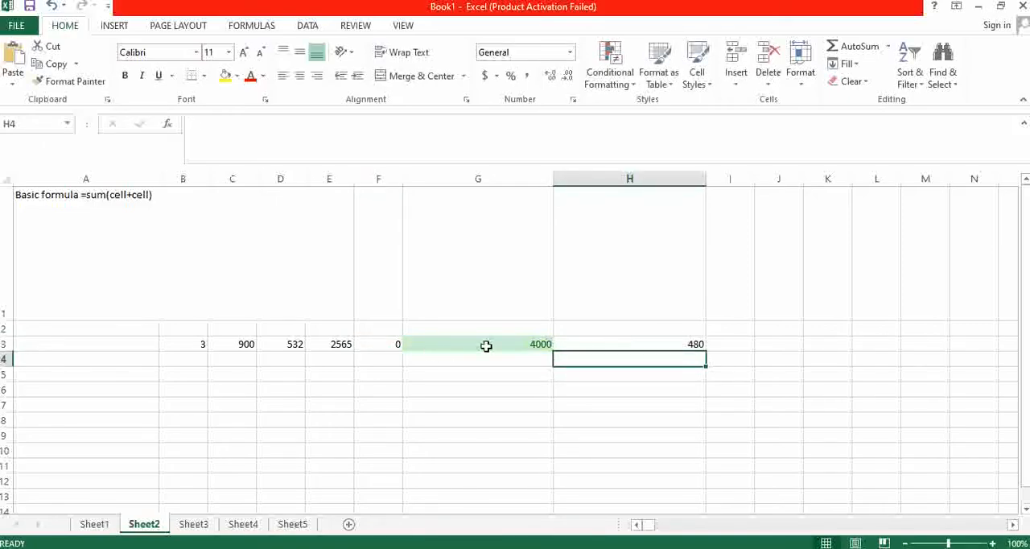
left_click(535, 344)
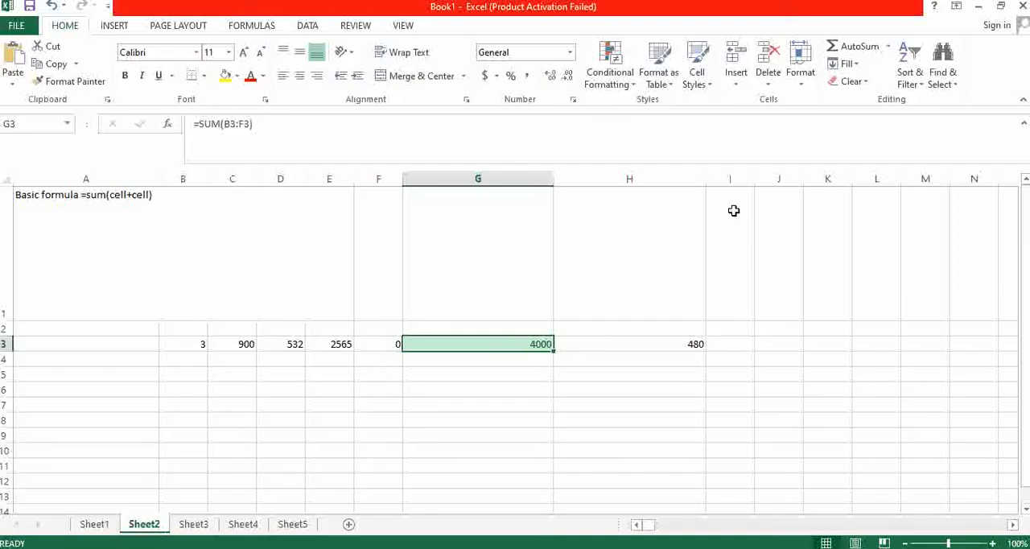
left_click(648, 77)
left_click(635, 87)
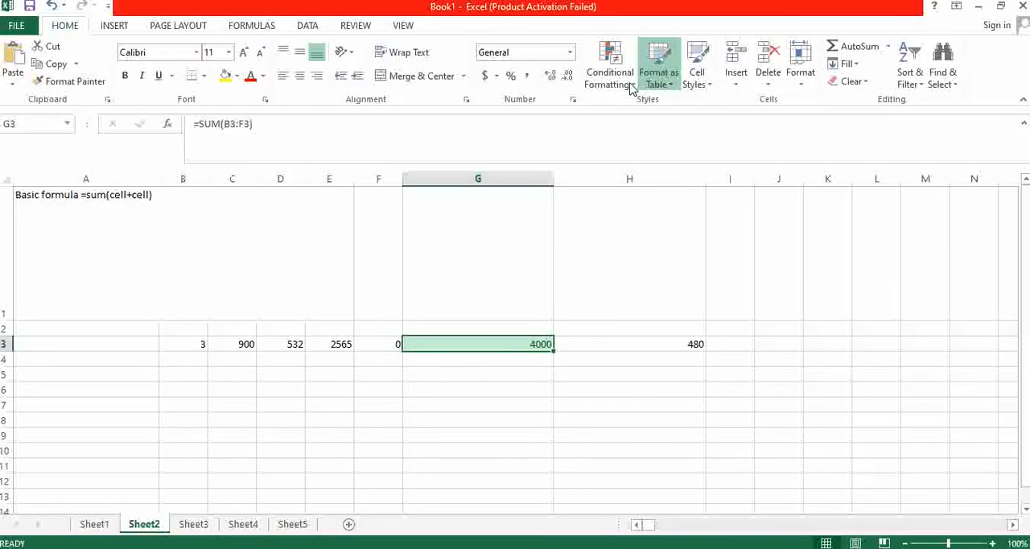
left_click(627, 82)
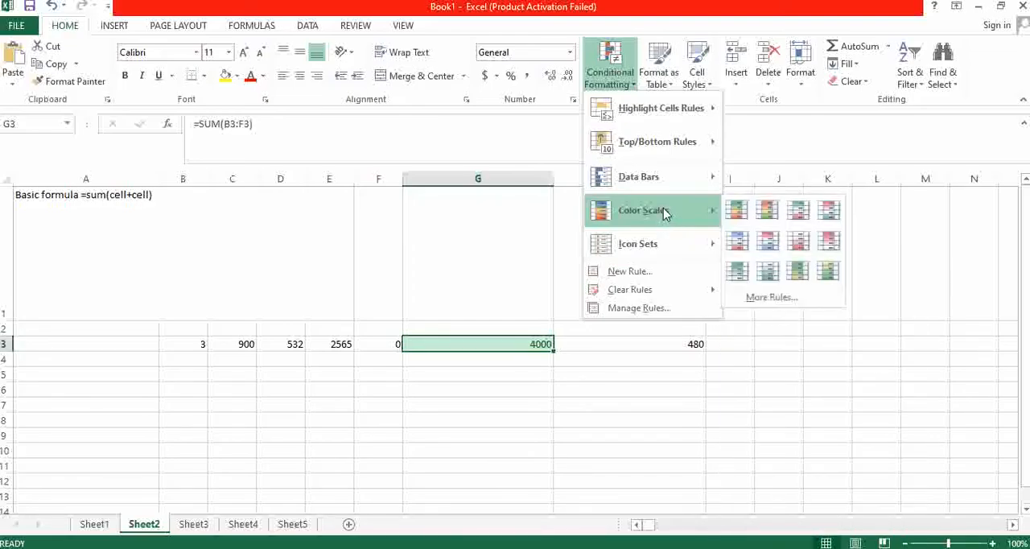
left_click(525, 395)
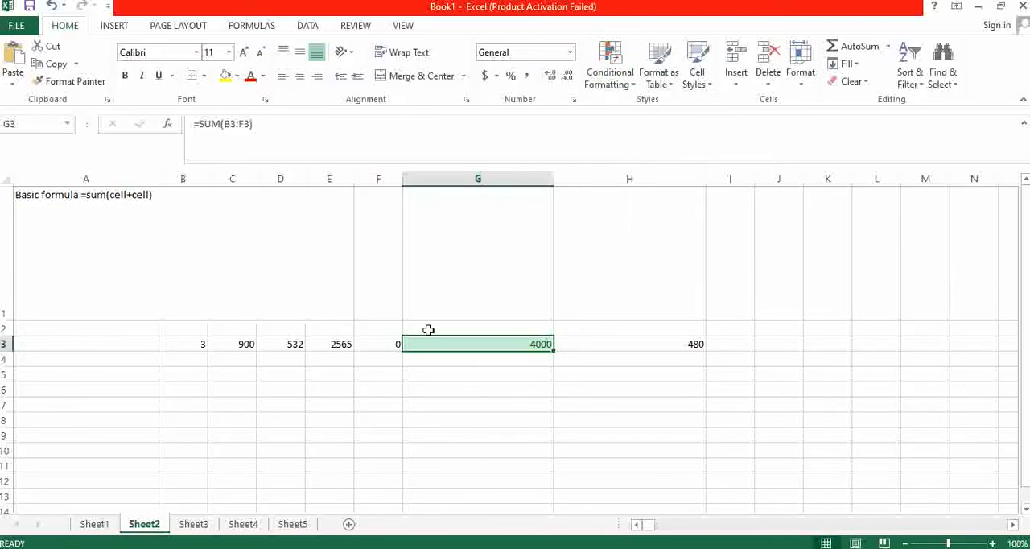
- Close the workbook Book1 without saving its changes
left_click(1022, 6)
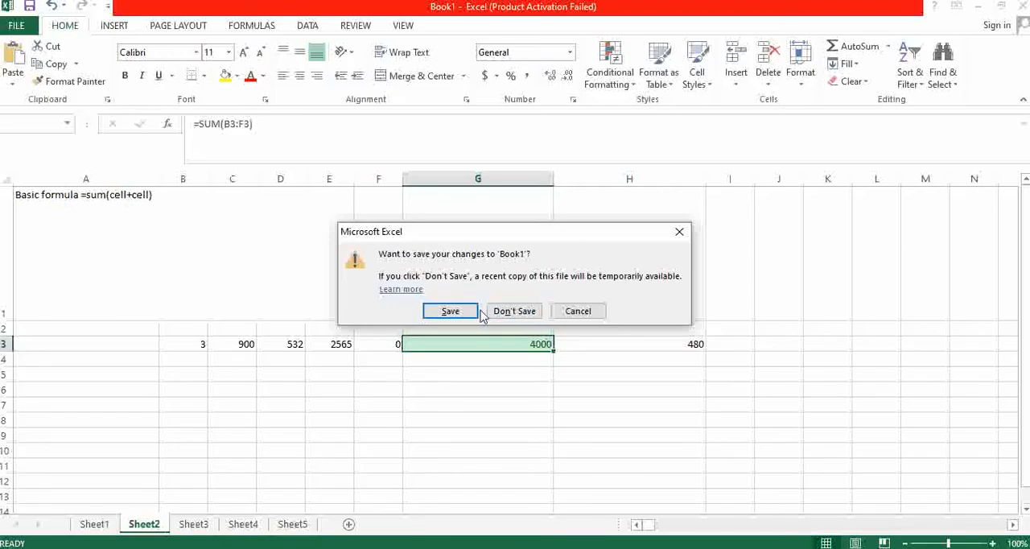
left_click(504, 318)
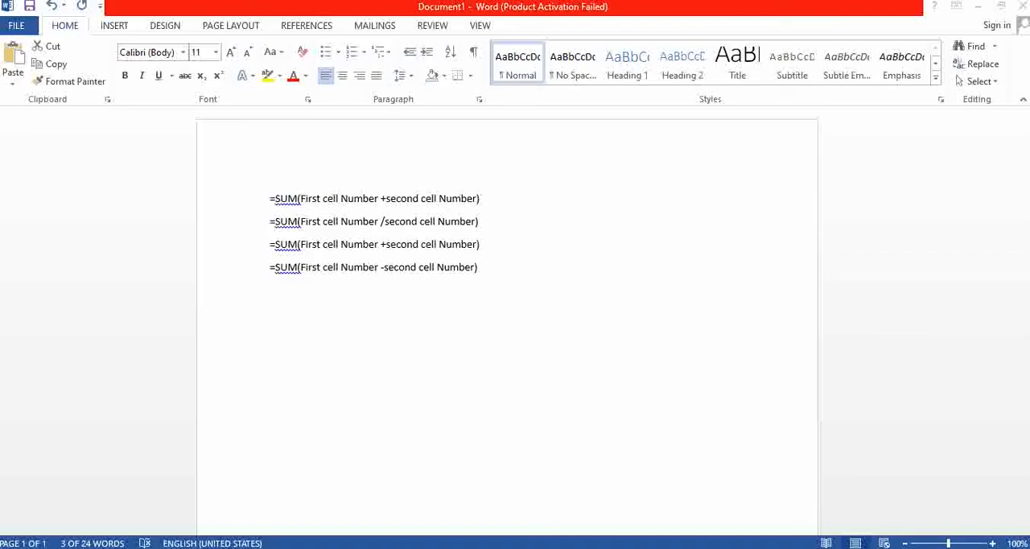
left_click_drag(475, 475, 431, 440)
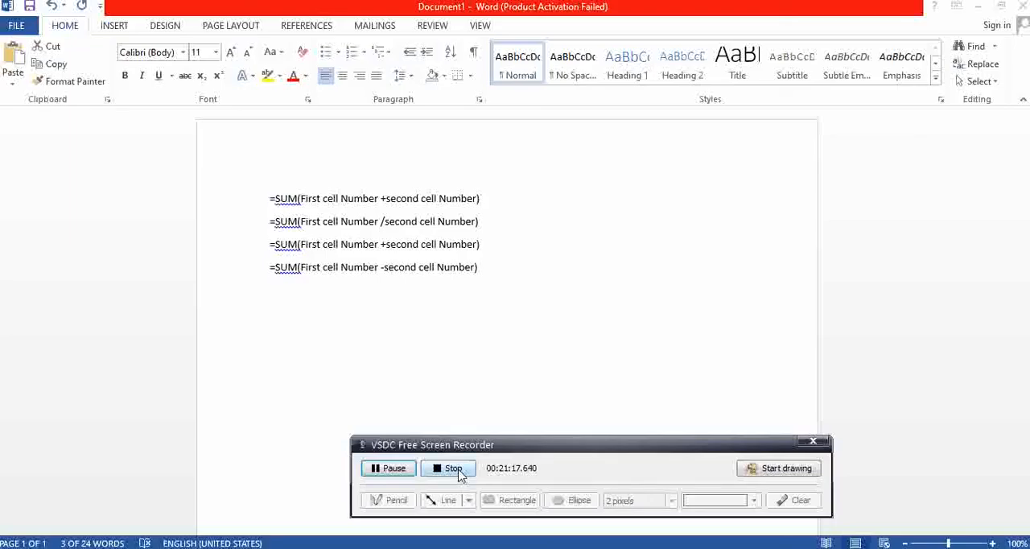
left_click(452, 469)
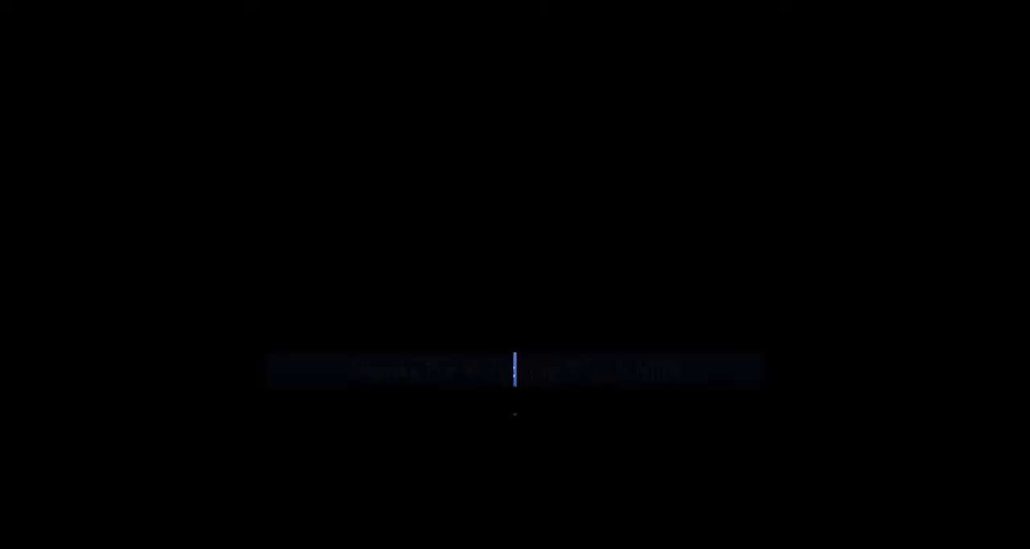